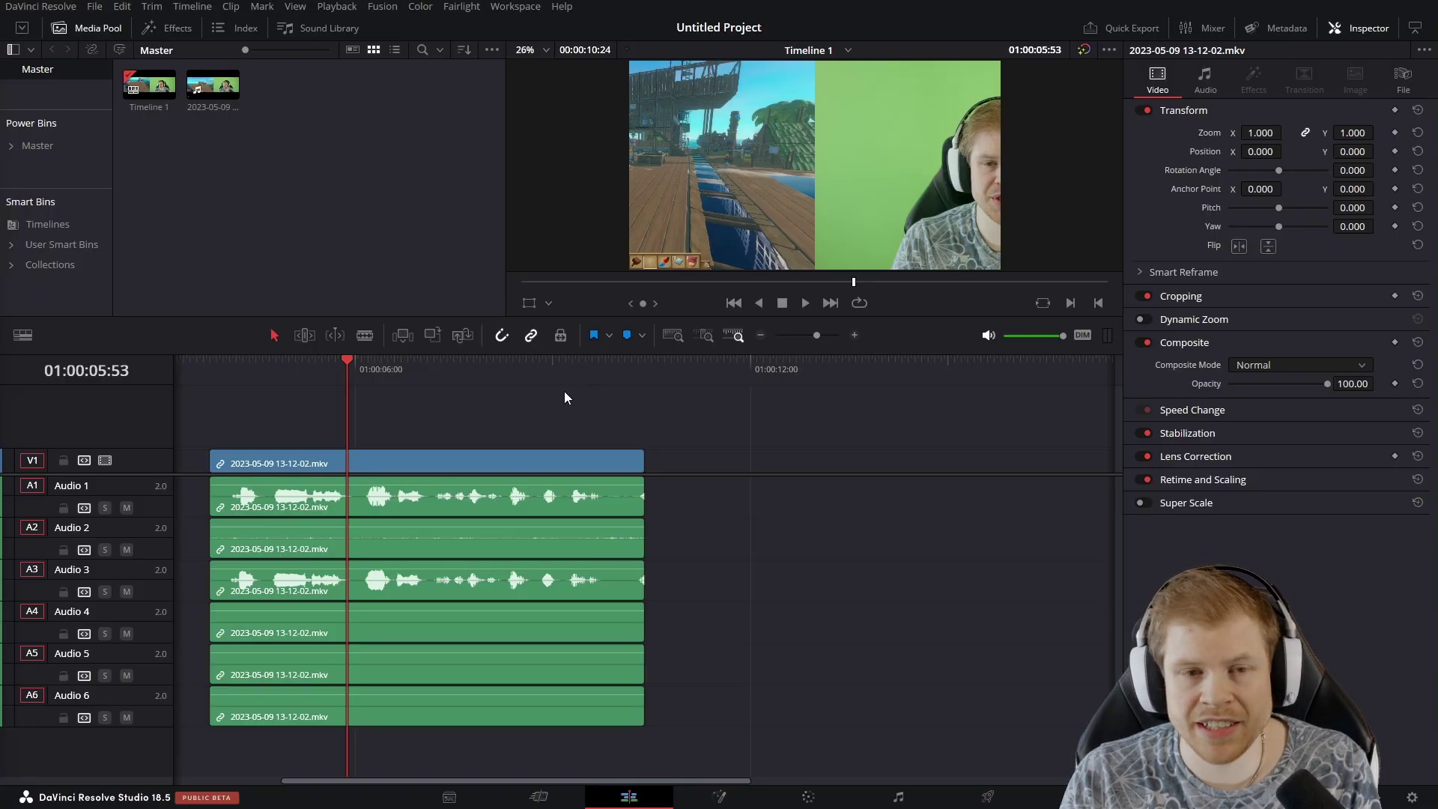
Load the recording, enlarge the video tracks to show Overlay, and disable the FullCam clip.
{"action": "double_click", "coordinate": [526, 461]}
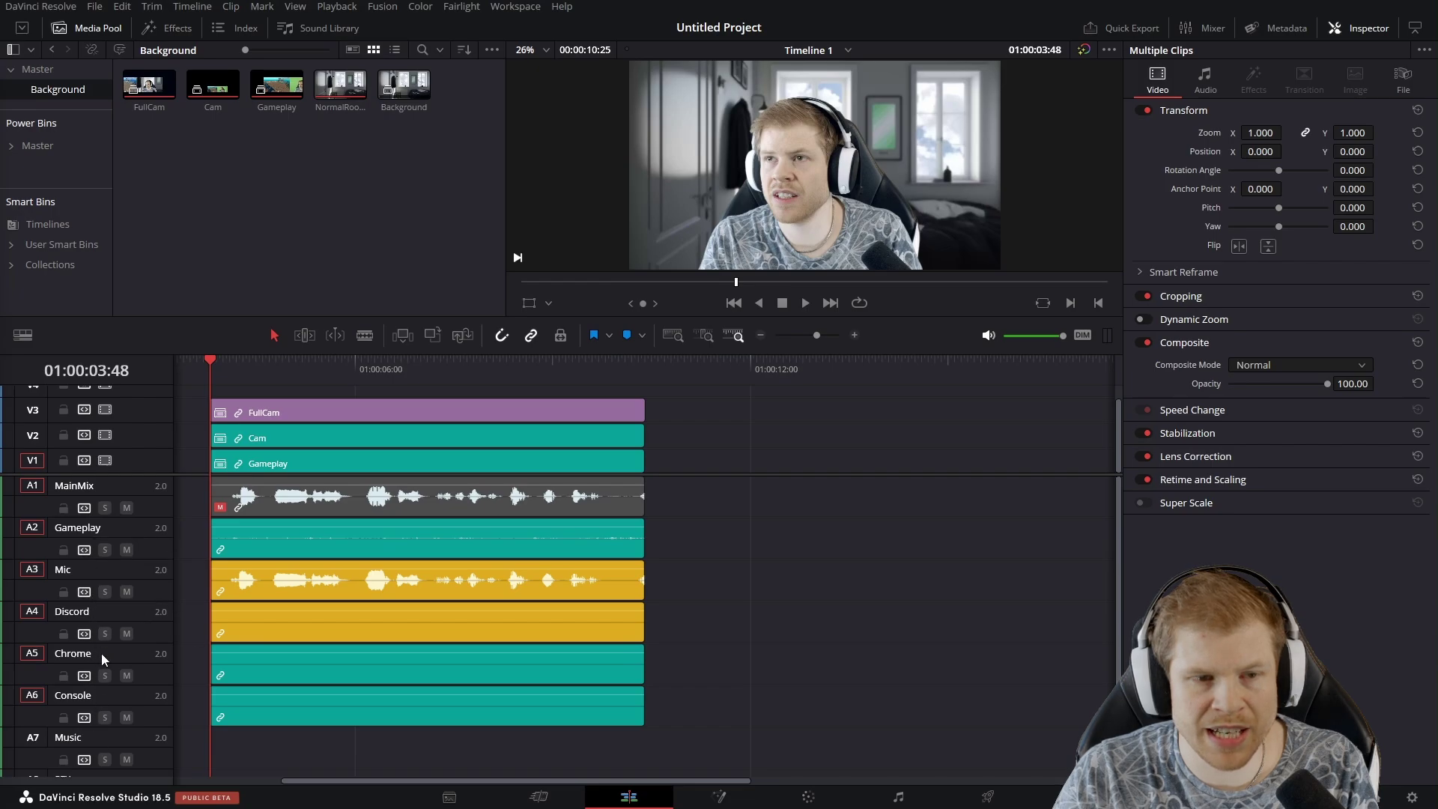
{"action": "scroll", "coordinate": [149, 504], "scroll_direction": "up", "scroll_amount": 2, "text": "shift"}
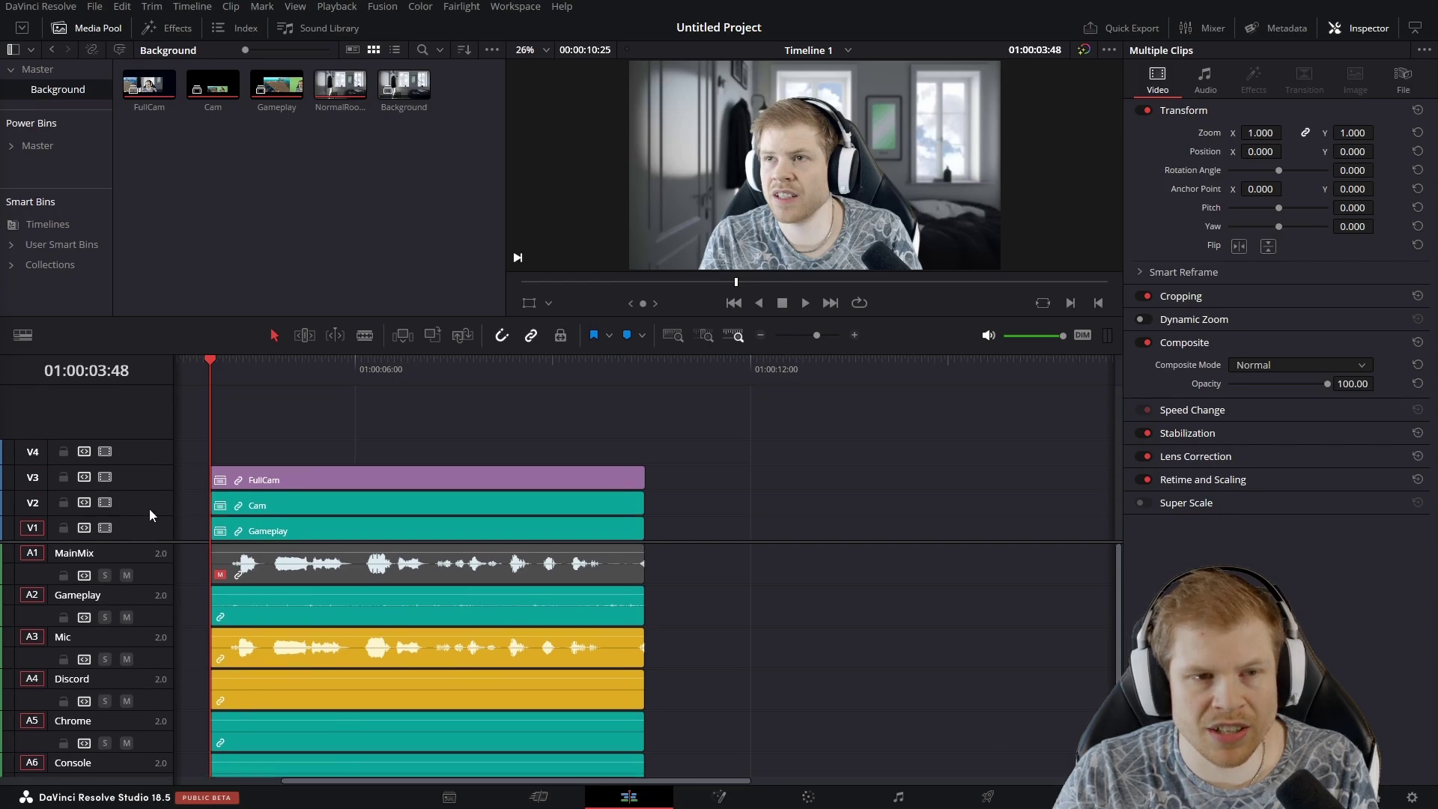
{"action": "scroll", "coordinate": [149, 505], "scroll_direction": "up", "scroll_amount": 1, "text": "shift"}
{"action": "scroll", "coordinate": [149, 504], "scroll_direction": "up", "scroll_amount": 2, "text": "shift"}
{"action": "scroll", "coordinate": [149, 505], "scroll_direction": "up", "scroll_amount": 1, "text": "shift"}
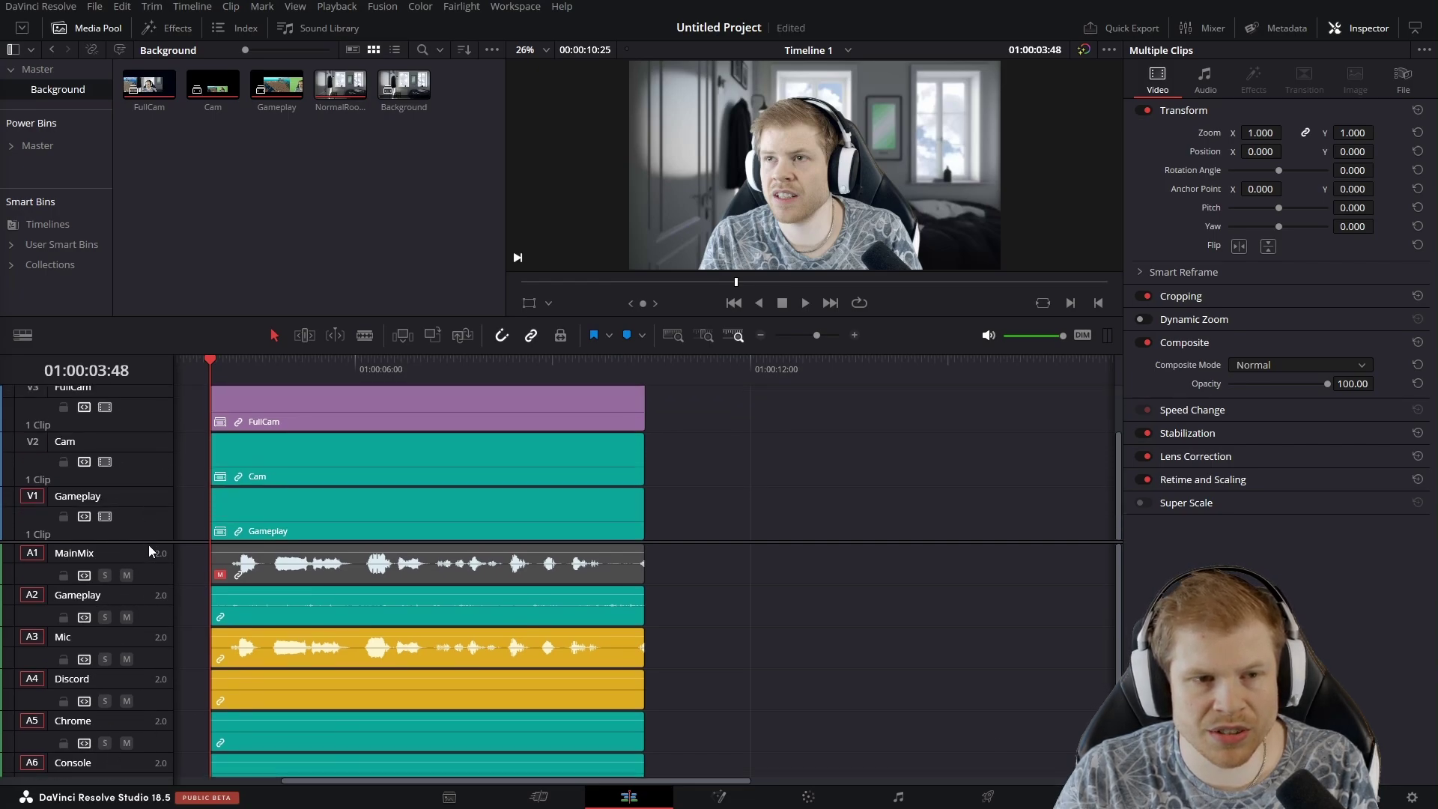
{"action": "left_click_drag", "start_coordinate": [149, 544], "coordinate": [147, 621]}
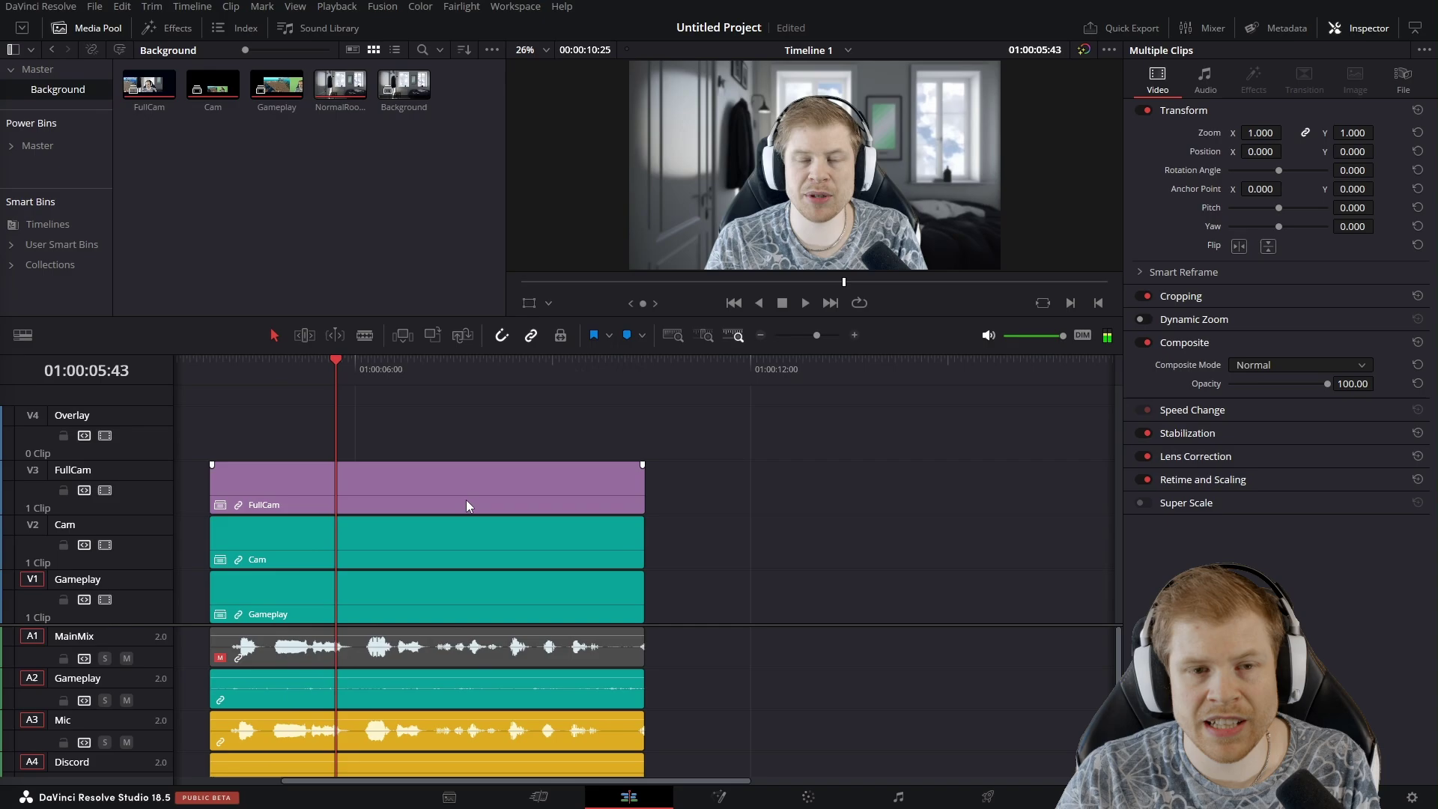
{"action": "left_click", "coordinate": [466, 501]}
{"action": "key", "text": "d"}
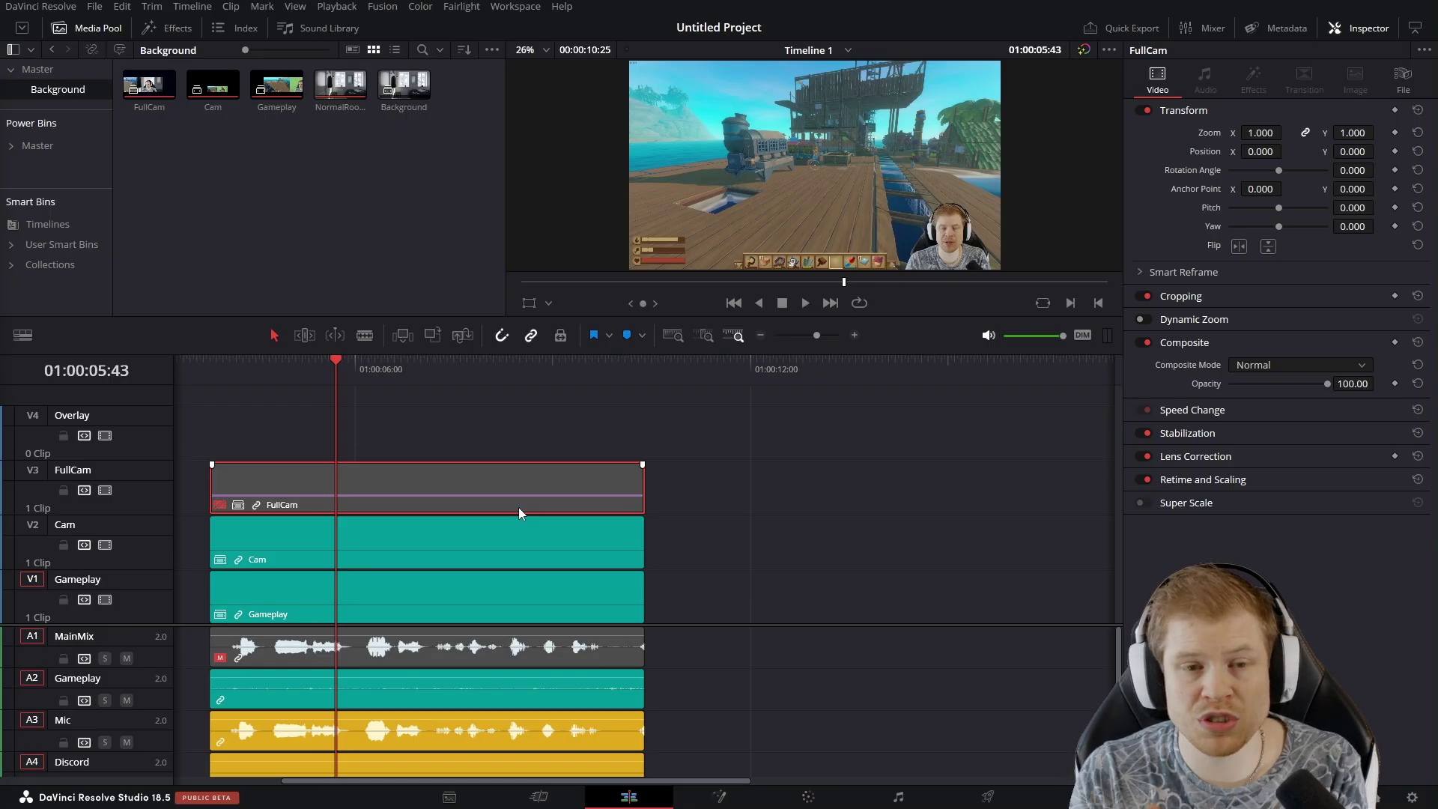
Launch Davinki Toolbox from Workspace > Workflow Integrations.
{"action": "left_click", "coordinate": [517, 10]}
{"action": "mouse_move", "coordinate": [384, 497]}
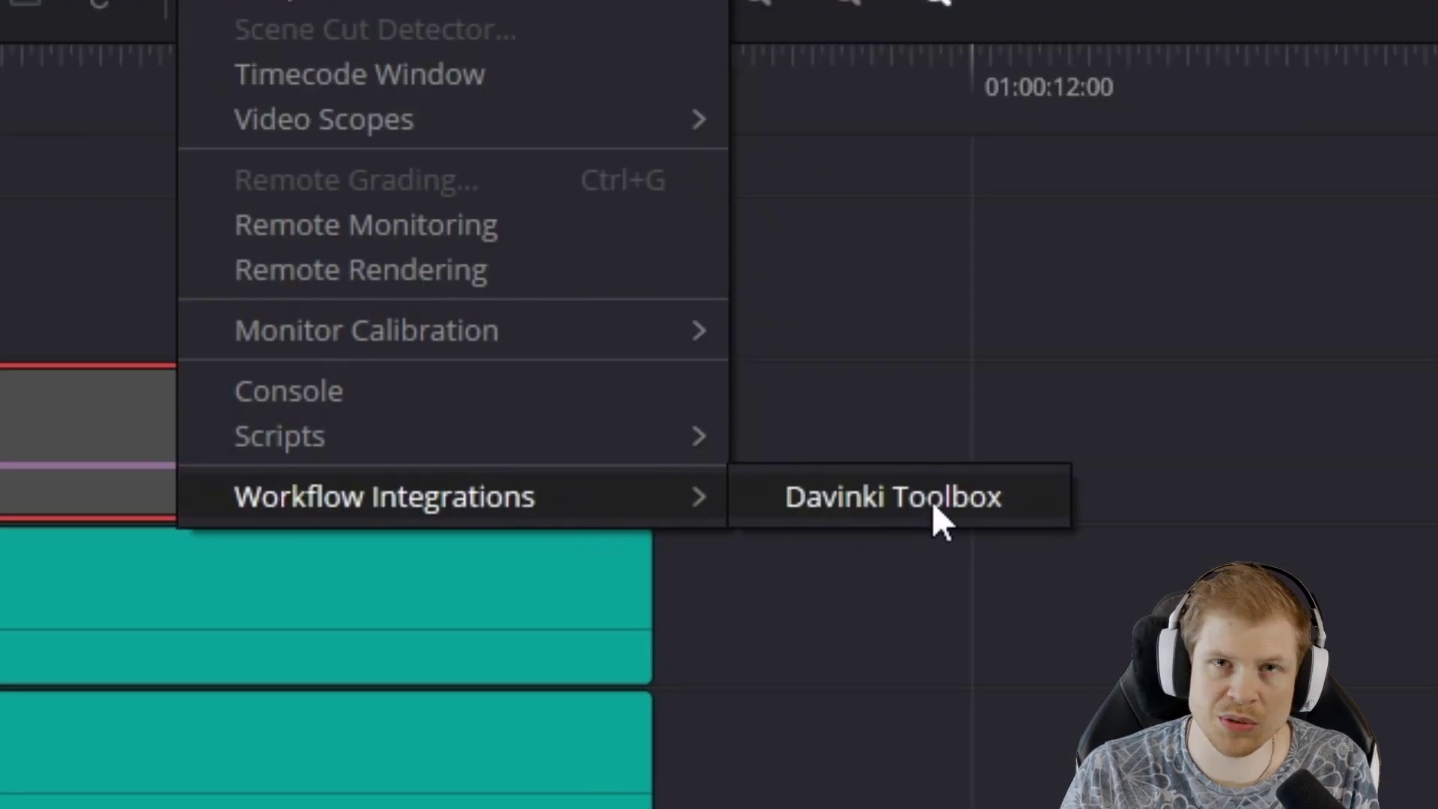
{"action": "left_click", "coordinate": [932, 501]}
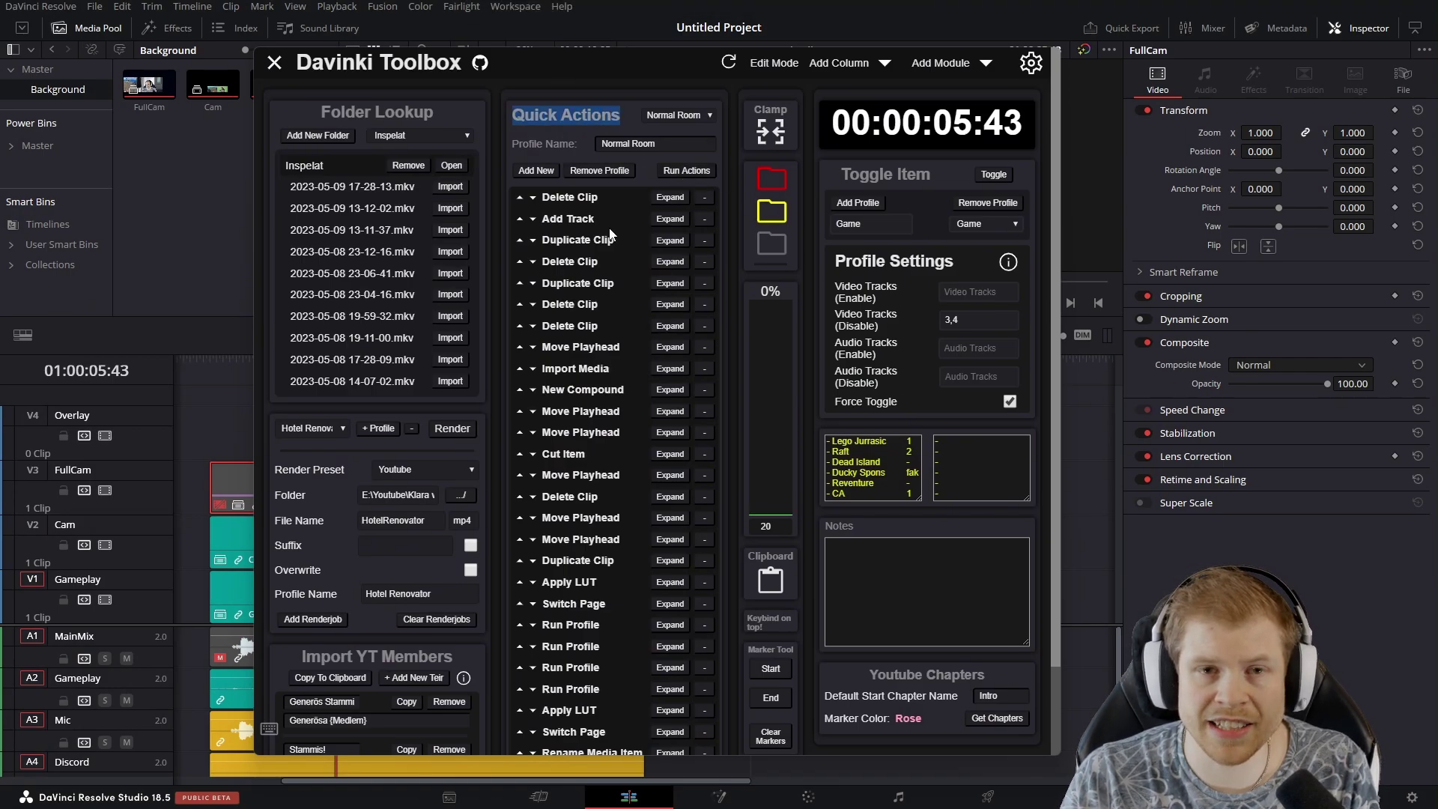
{"action": "scroll", "coordinate": [587, 241], "scroll_direction": "down", "scroll_amount": 3}
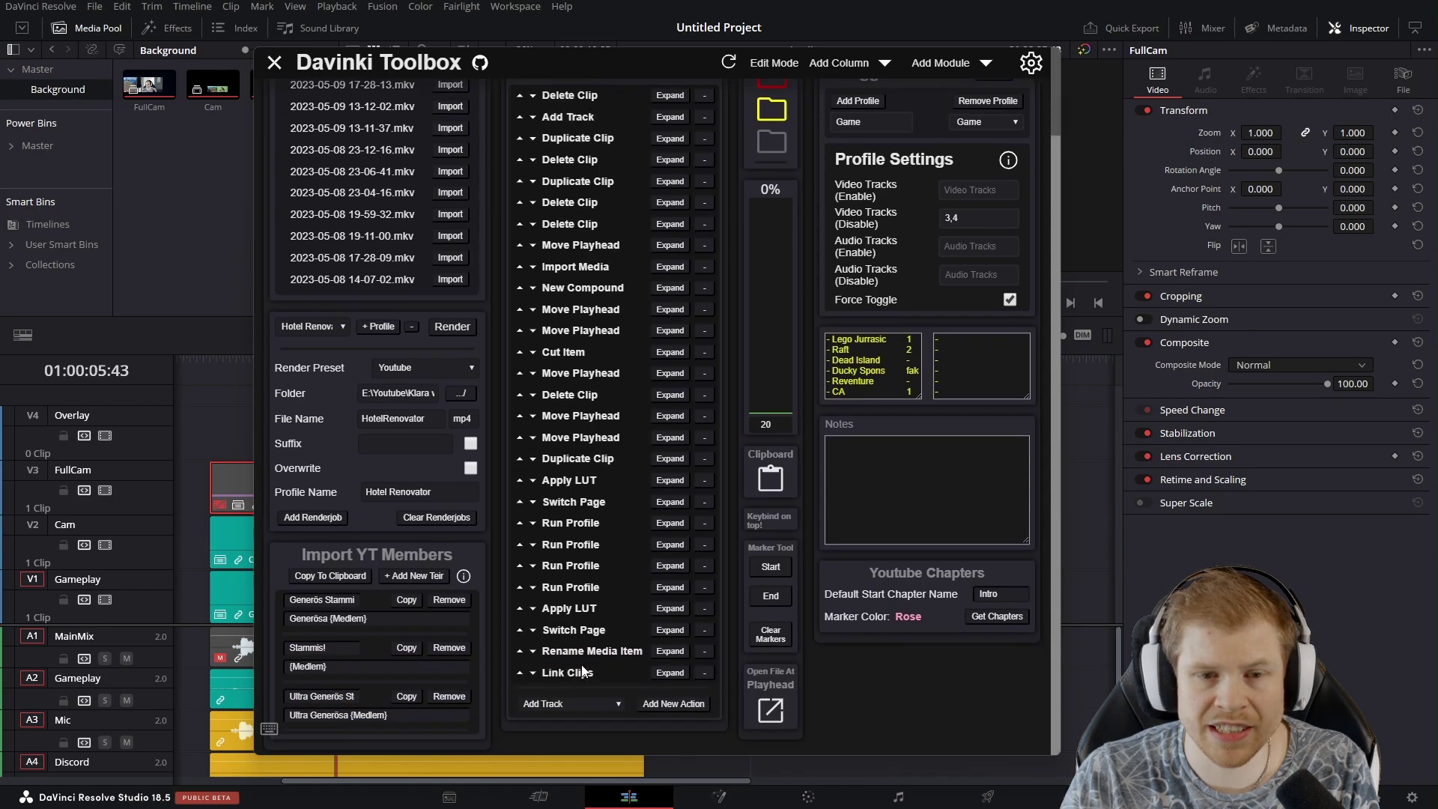
{"action": "scroll", "coordinate": [582, 671], "scroll_direction": "up", "scroll_amount": 3}
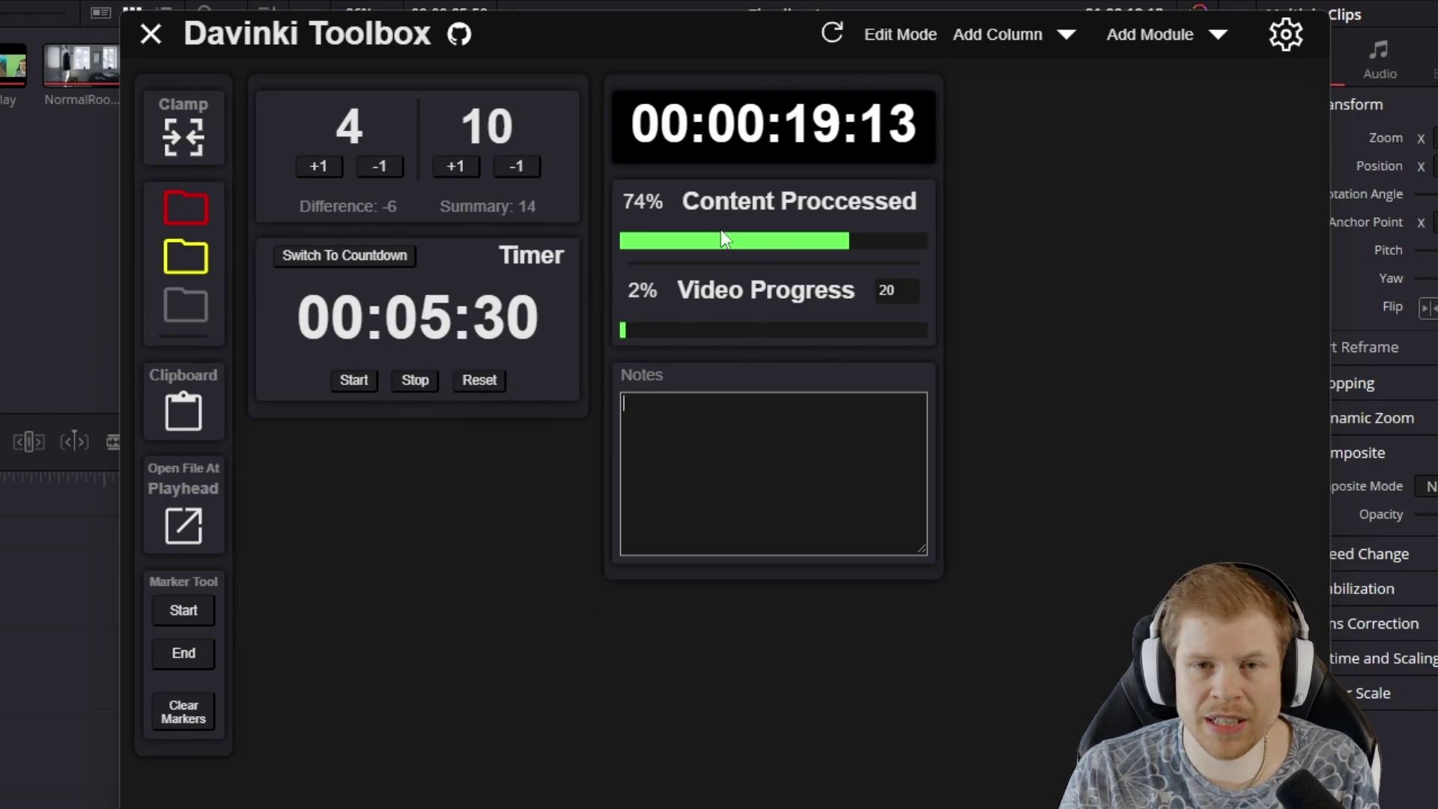
In edit mode, move the timecode and progress column first and shift the Toolbox right.
{"action": "left_click", "coordinate": [903, 35]}
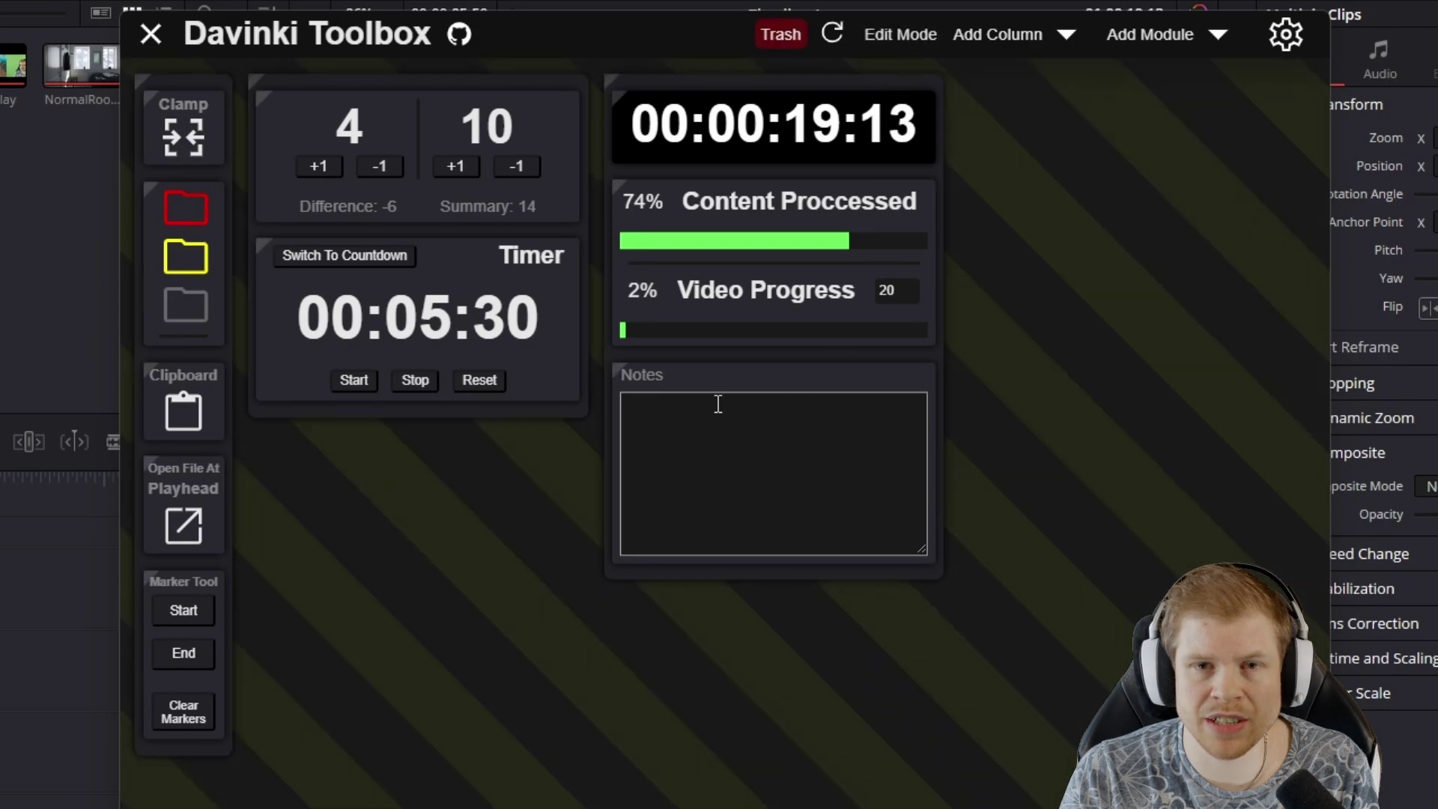
{"action": "mouse_move", "coordinate": [622, 375]}
{"action": "left_mouse_down"}
{"action": "mouse_move", "coordinate": [646, 383]}
{"action": "mouse_move", "coordinate": [624, 483]}
{"action": "left_mouse_up"}
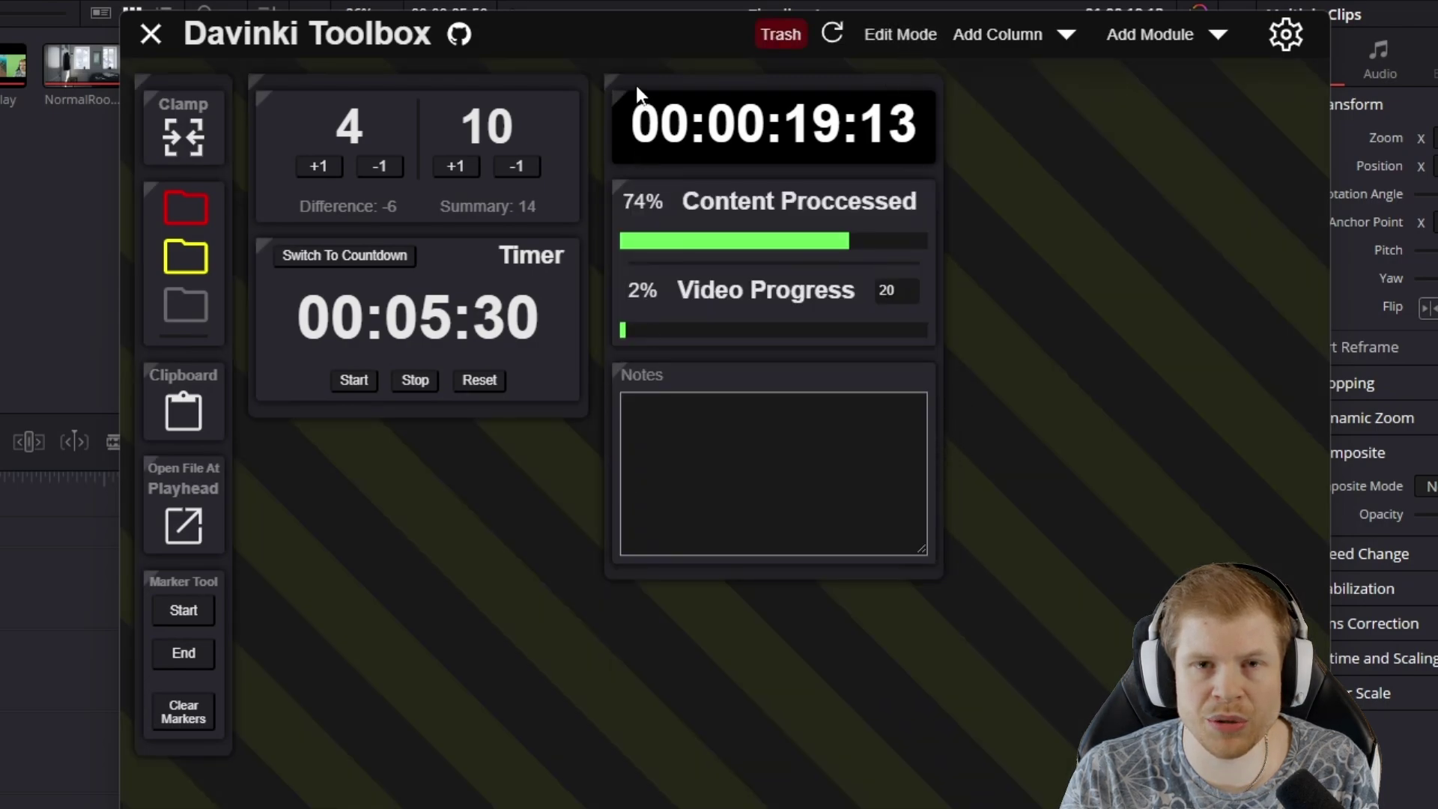
{"action": "left_click_drag", "start_coordinate": [610, 75], "coordinate": [229, 97]}
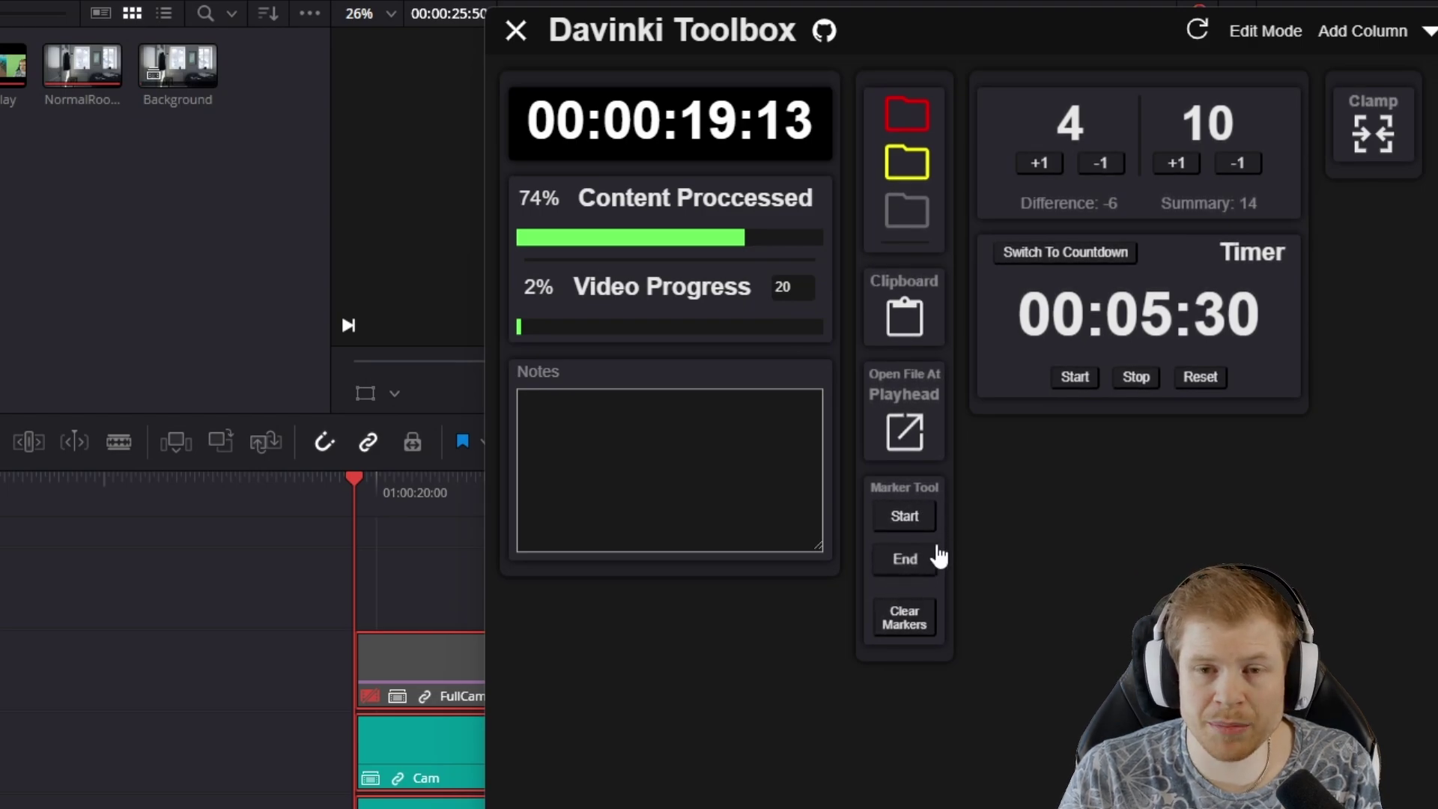
{"action": "mouse_move", "coordinate": [908, 22]}
{"action": "left_mouse_down"}
{"action": "mouse_move", "coordinate": [1310, 3]}
{"action": "mouse_move", "coordinate": [1319, 17]}
{"action": "left_mouse_up"}
{"action": "right_click", "coordinate": [1312, 104]}
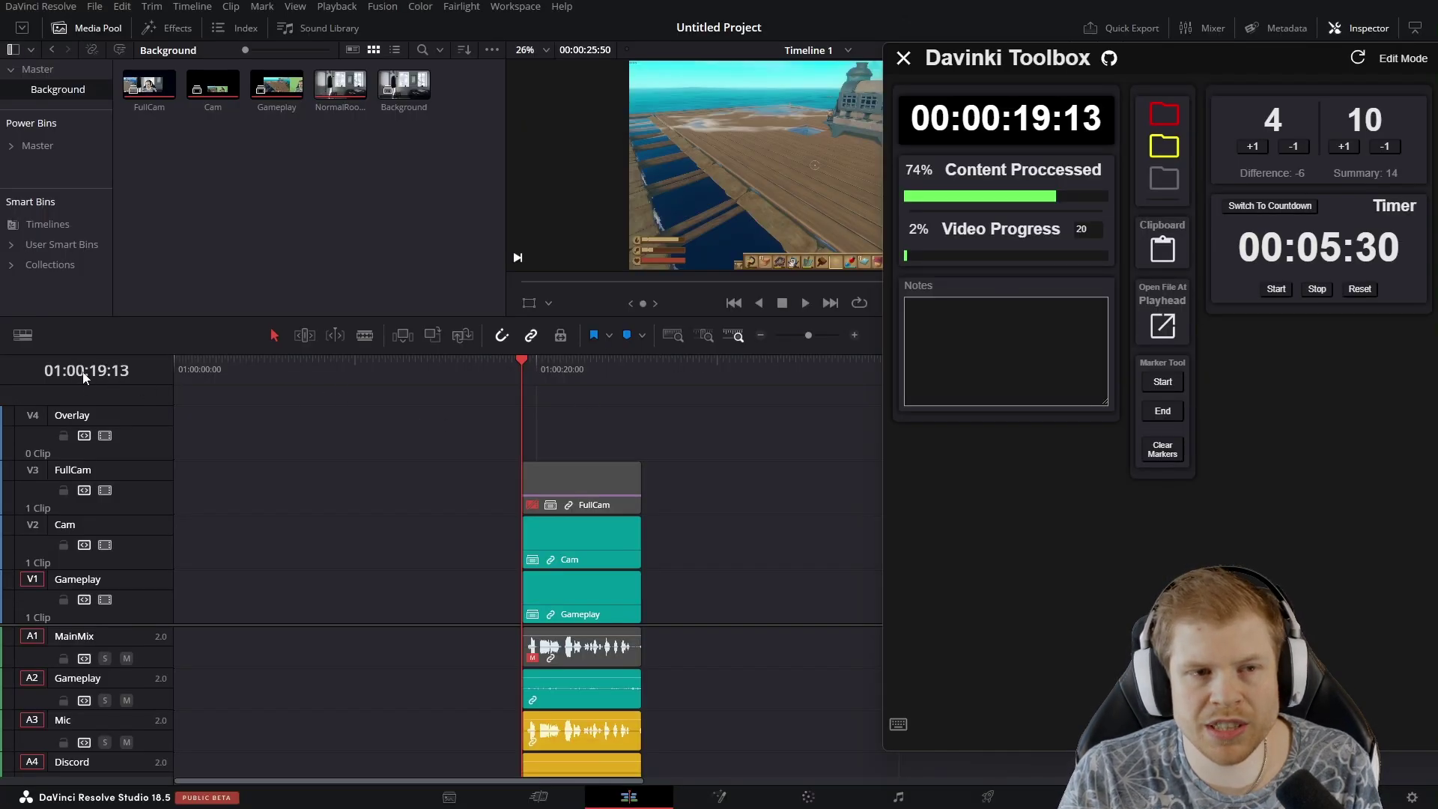
Add a Toolbox start marker at the clip start (19:13) and scrub forward from it.
{"action": "mouse_move", "coordinate": [574, 476]}
{"action": "left_mouse_down"}
{"action": "mouse_move", "coordinate": [707, 482]}
{"action": "mouse_move", "coordinate": [535, 444]}
{"action": "left_mouse_up"}
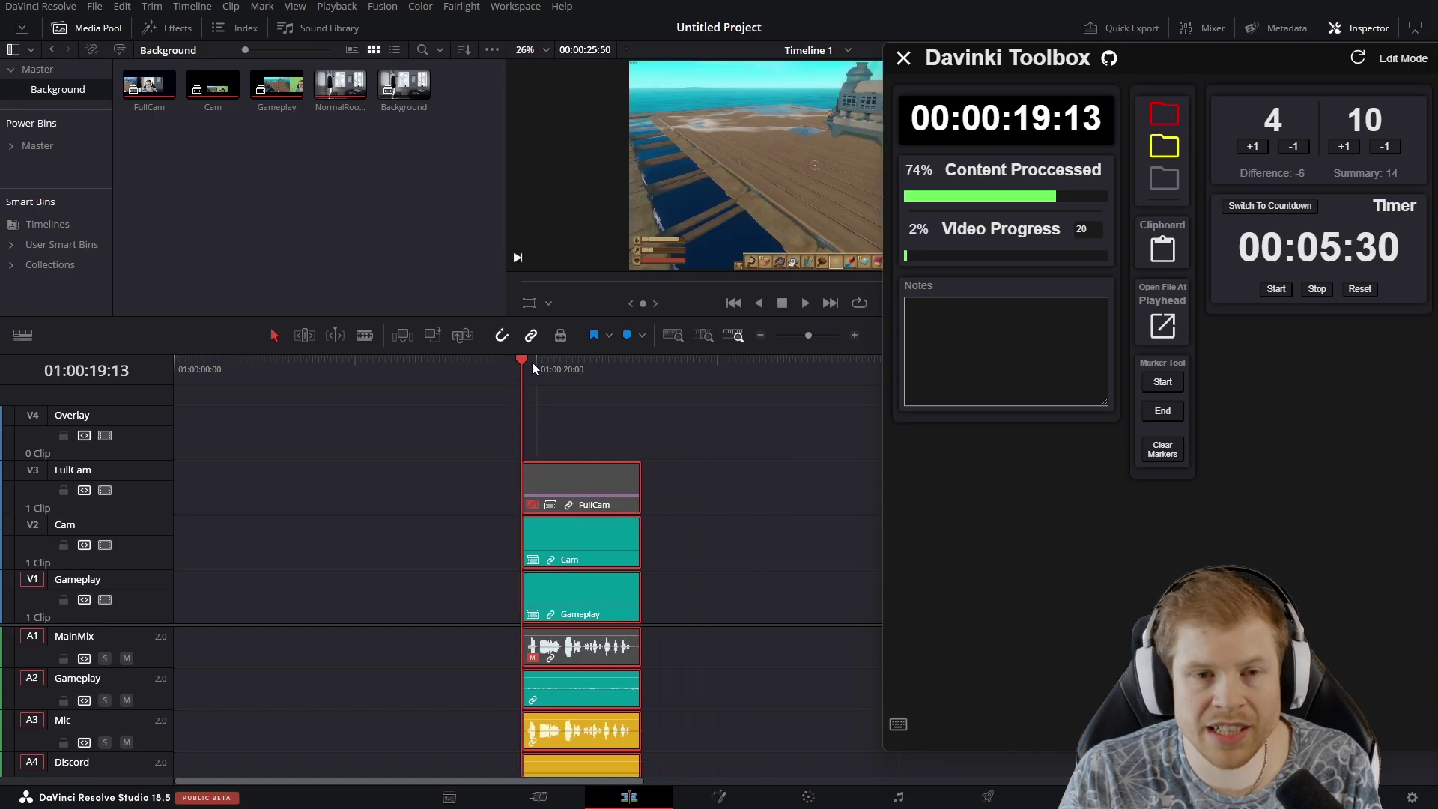
{"action": "left_click_drag", "start_coordinate": [532, 362], "coordinate": [580, 367]}
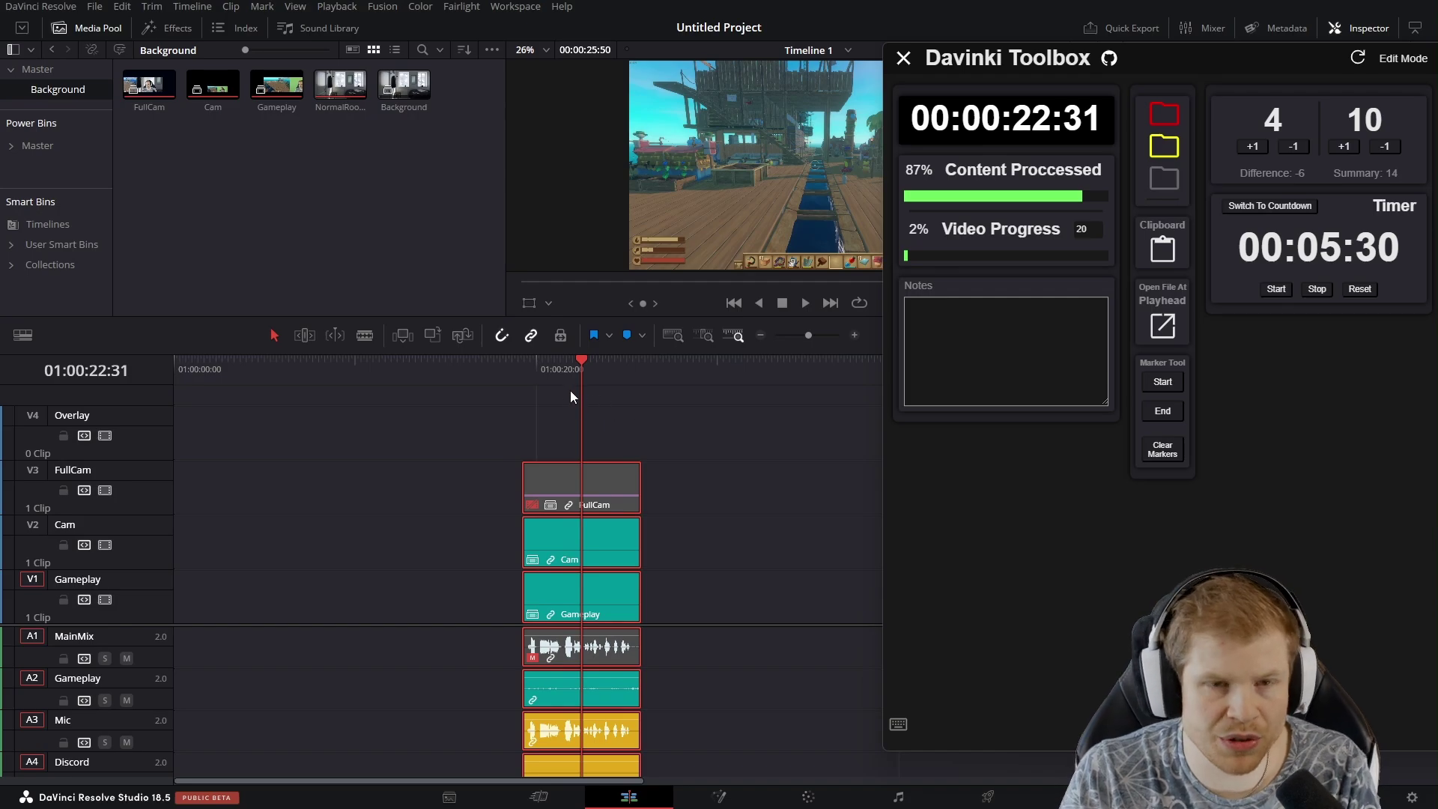
{"action": "left_click", "coordinate": [523, 363]}
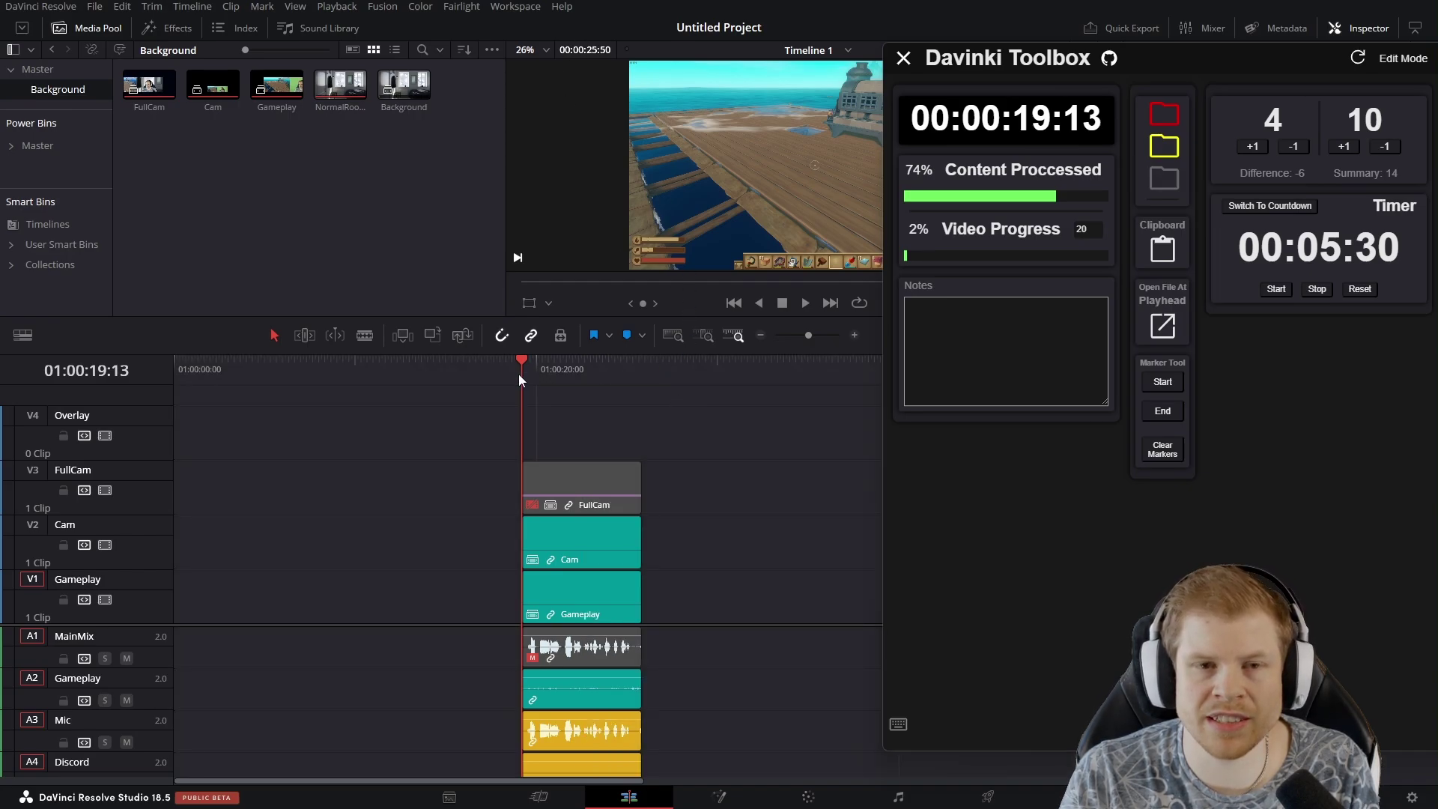
{"action": "left_click", "coordinate": [1163, 383]}
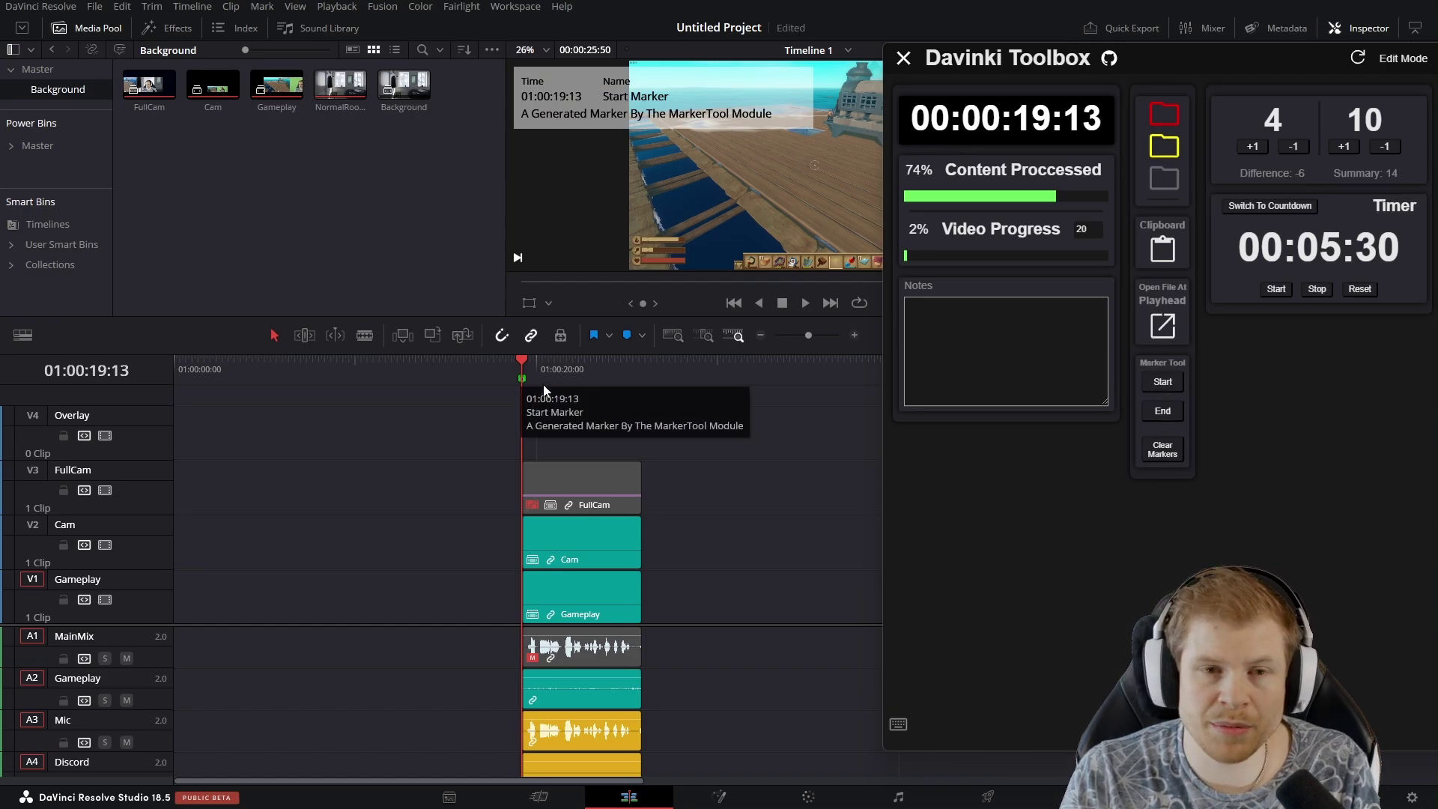
{"action": "mouse_move", "coordinate": [523, 377]}
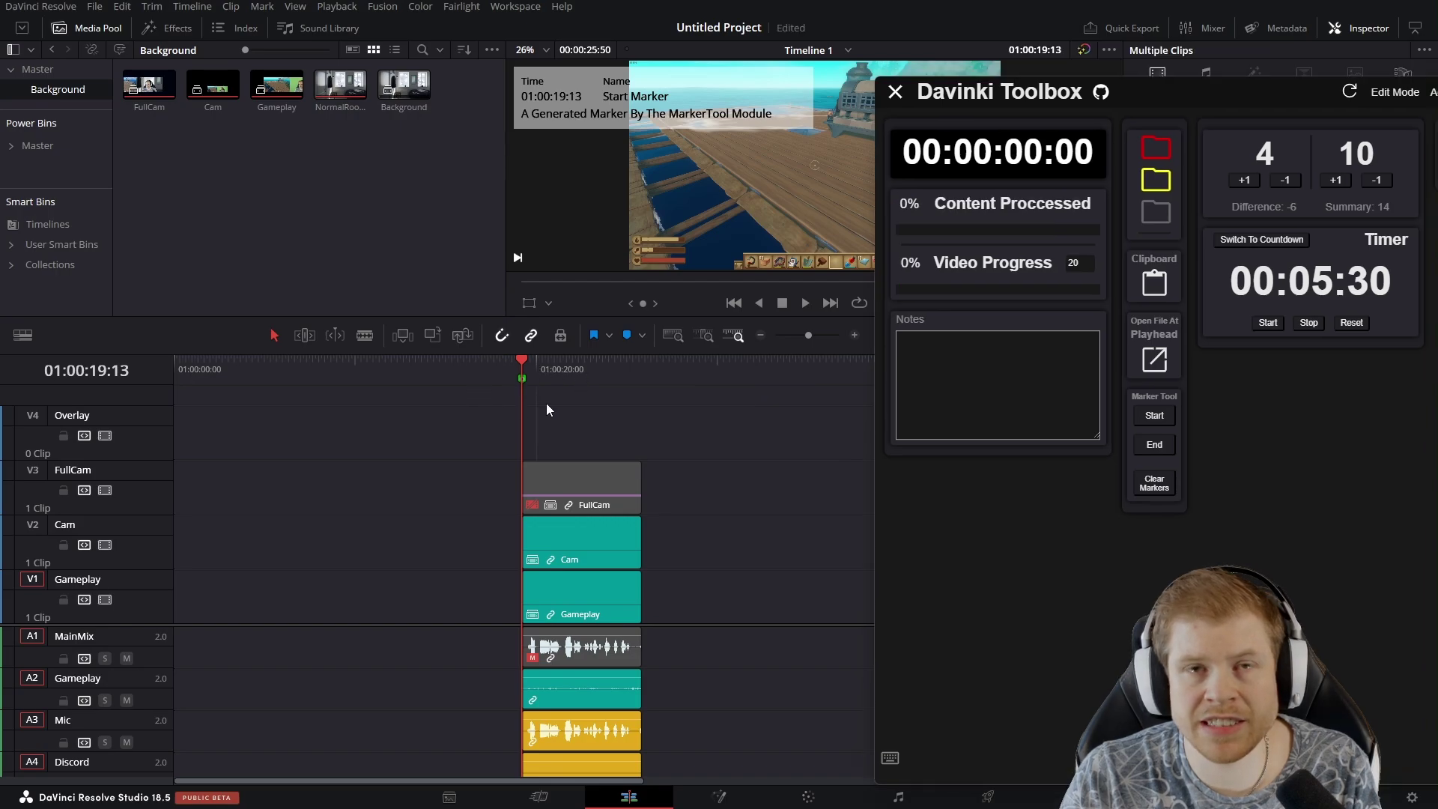
{"action": "left_click", "coordinate": [577, 365]}
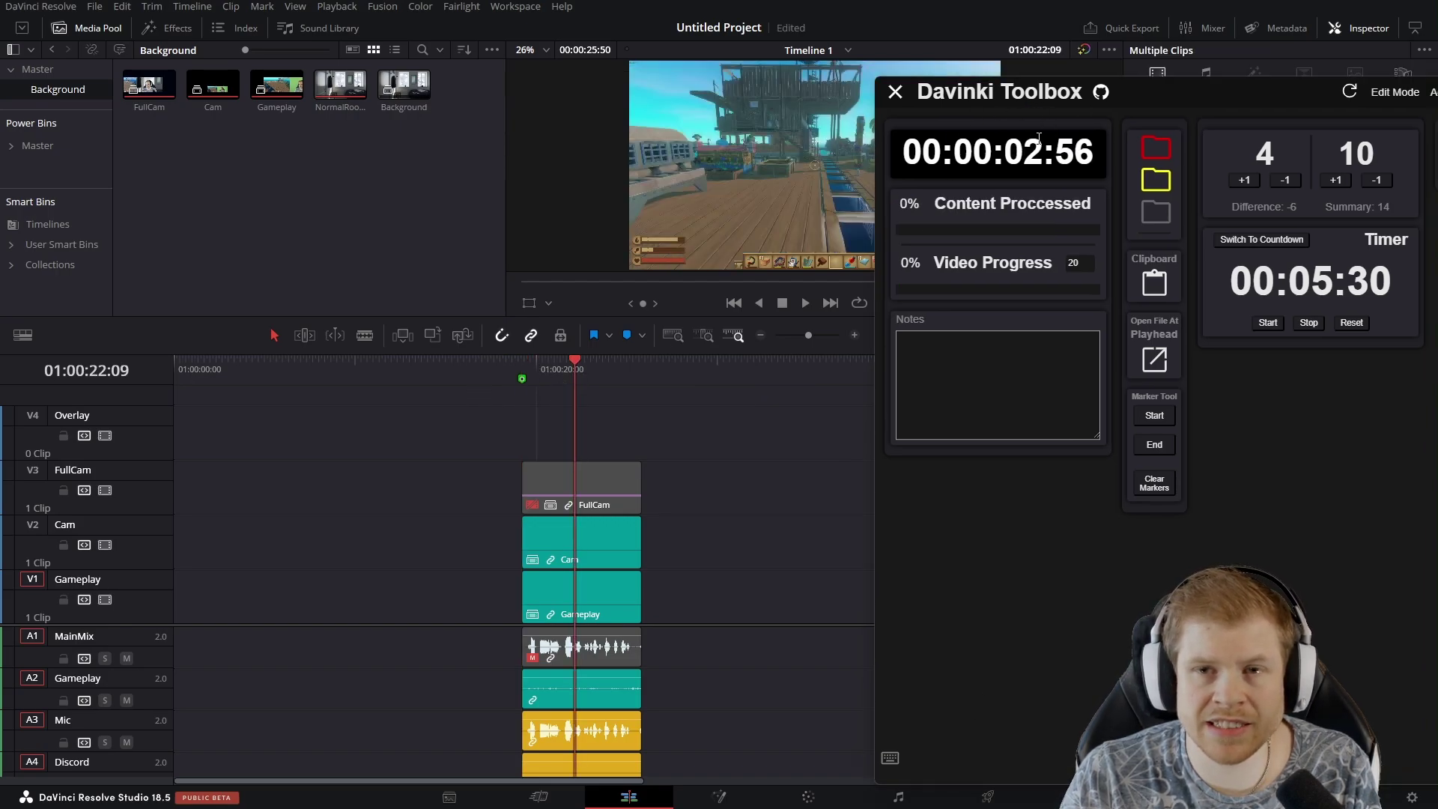
{"action": "left_click_drag", "start_coordinate": [1094, 153], "coordinate": [1073, 154]}
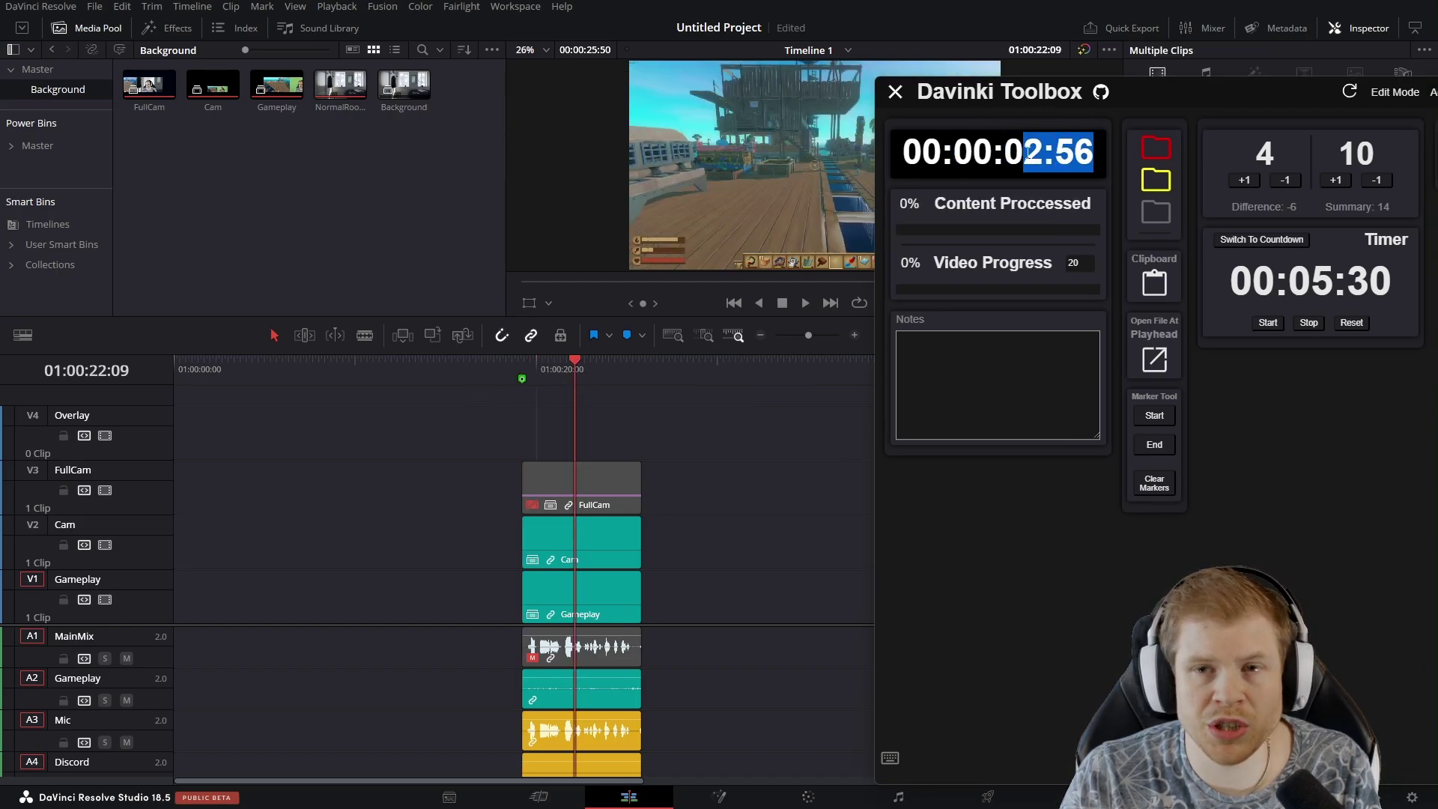
{"action": "left_click_drag", "start_coordinate": [523, 359], "coordinate": [586, 356]}
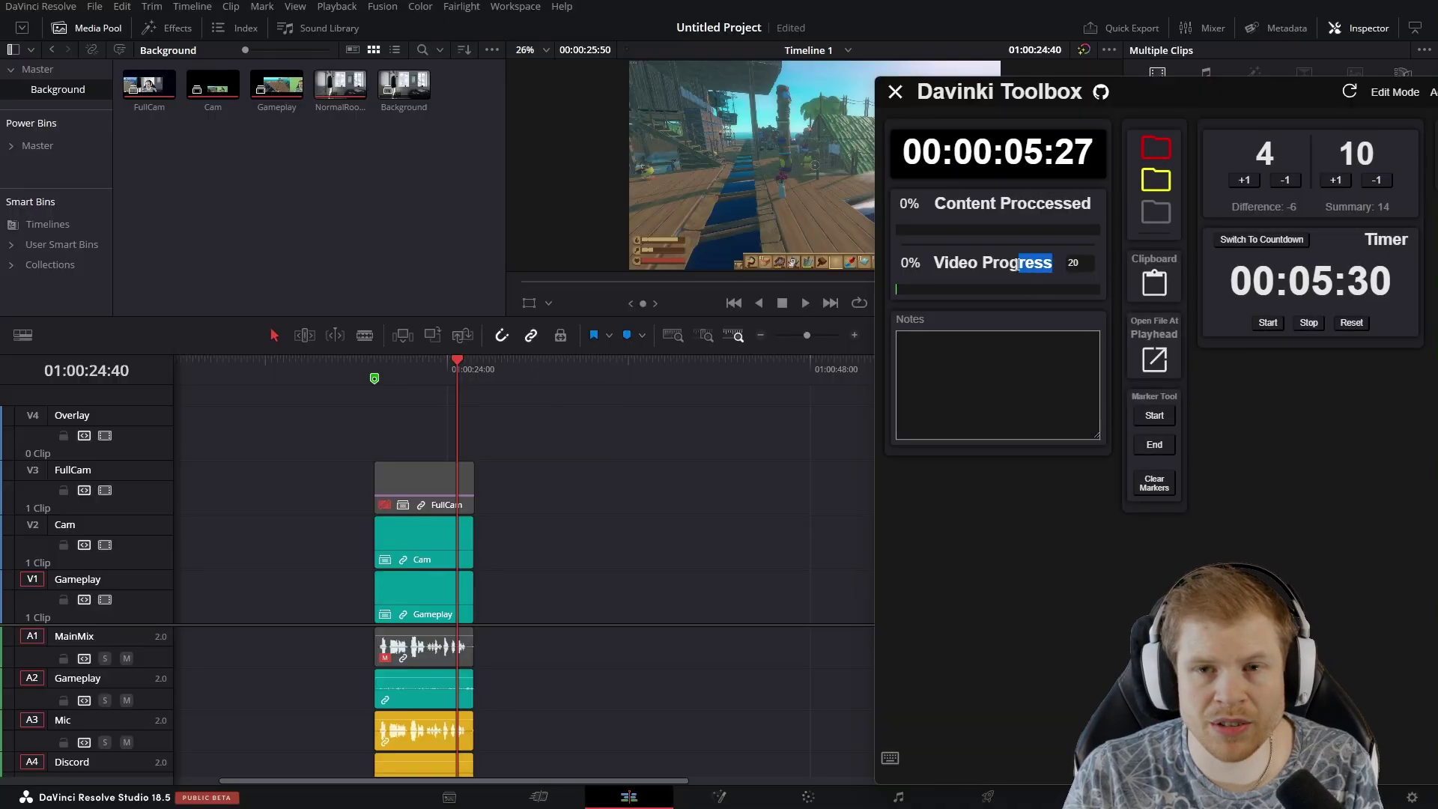
Lower the Video Progress target to 5 and scrub the playhead to 01:00:48:51, reading 60%.
{"action": "left_click", "coordinate": [937, 264]}
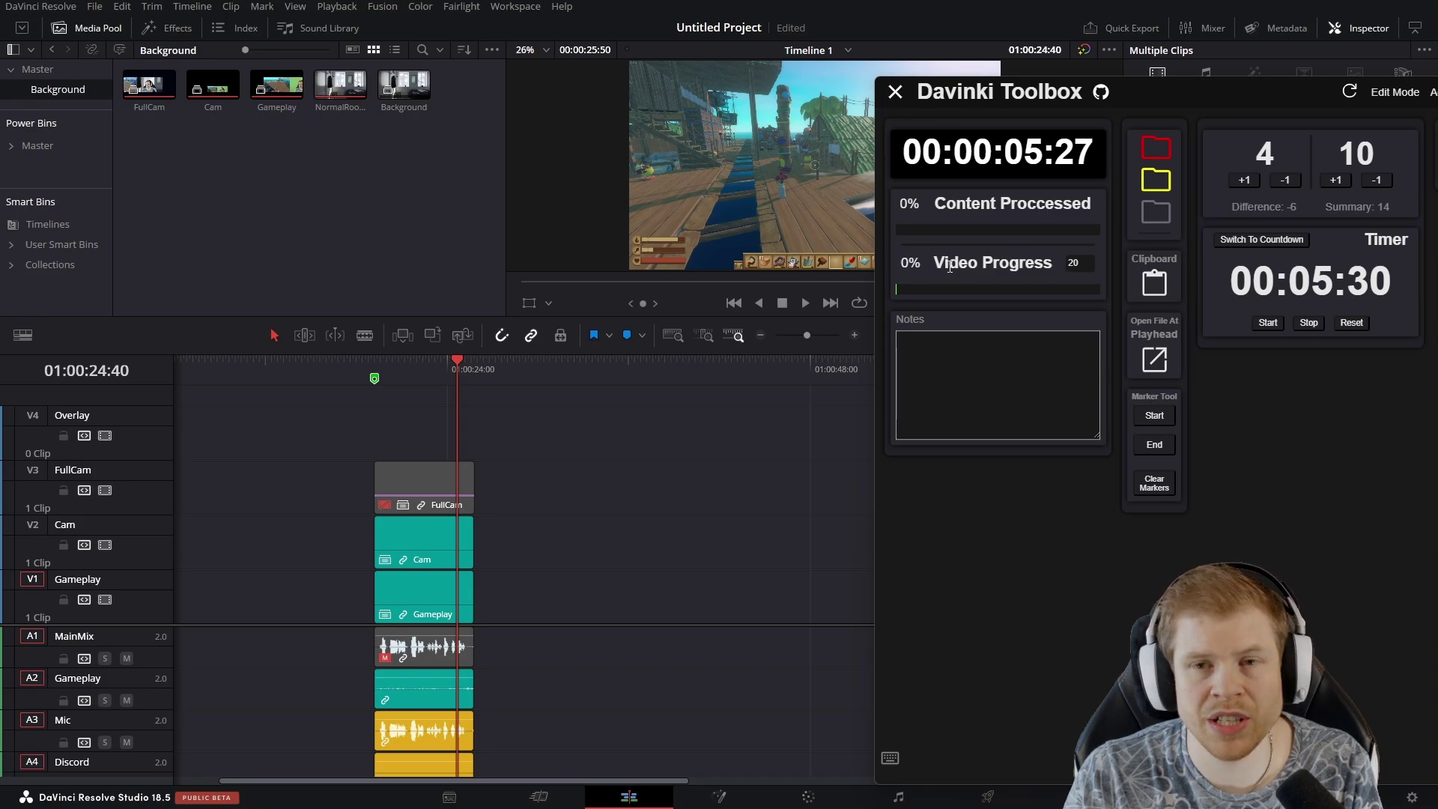
{"action": "left_click", "coordinate": [374, 378]}
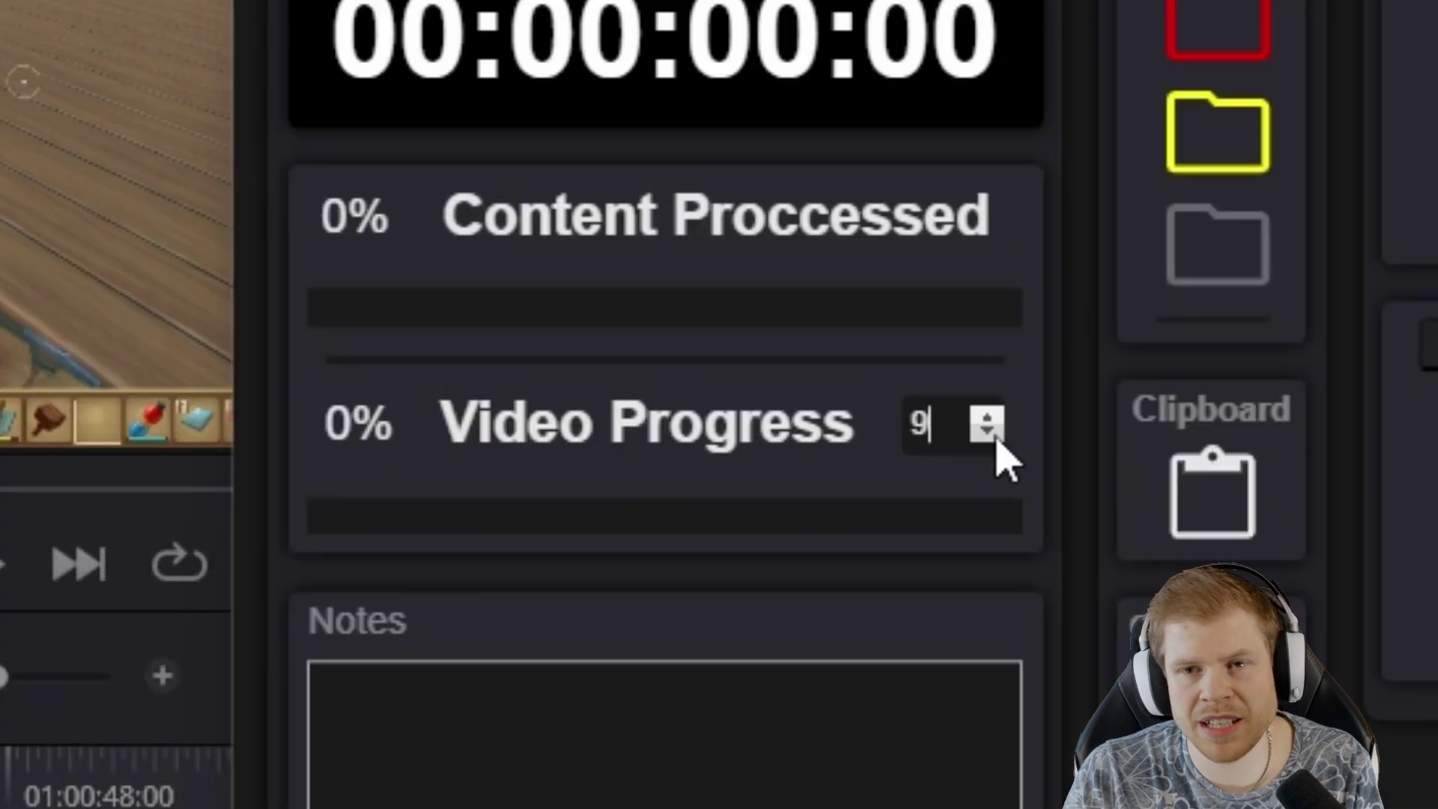
{"action": "double_click", "coordinate": [989, 436]}
{"action": "left_click", "coordinate": [993, 438]}
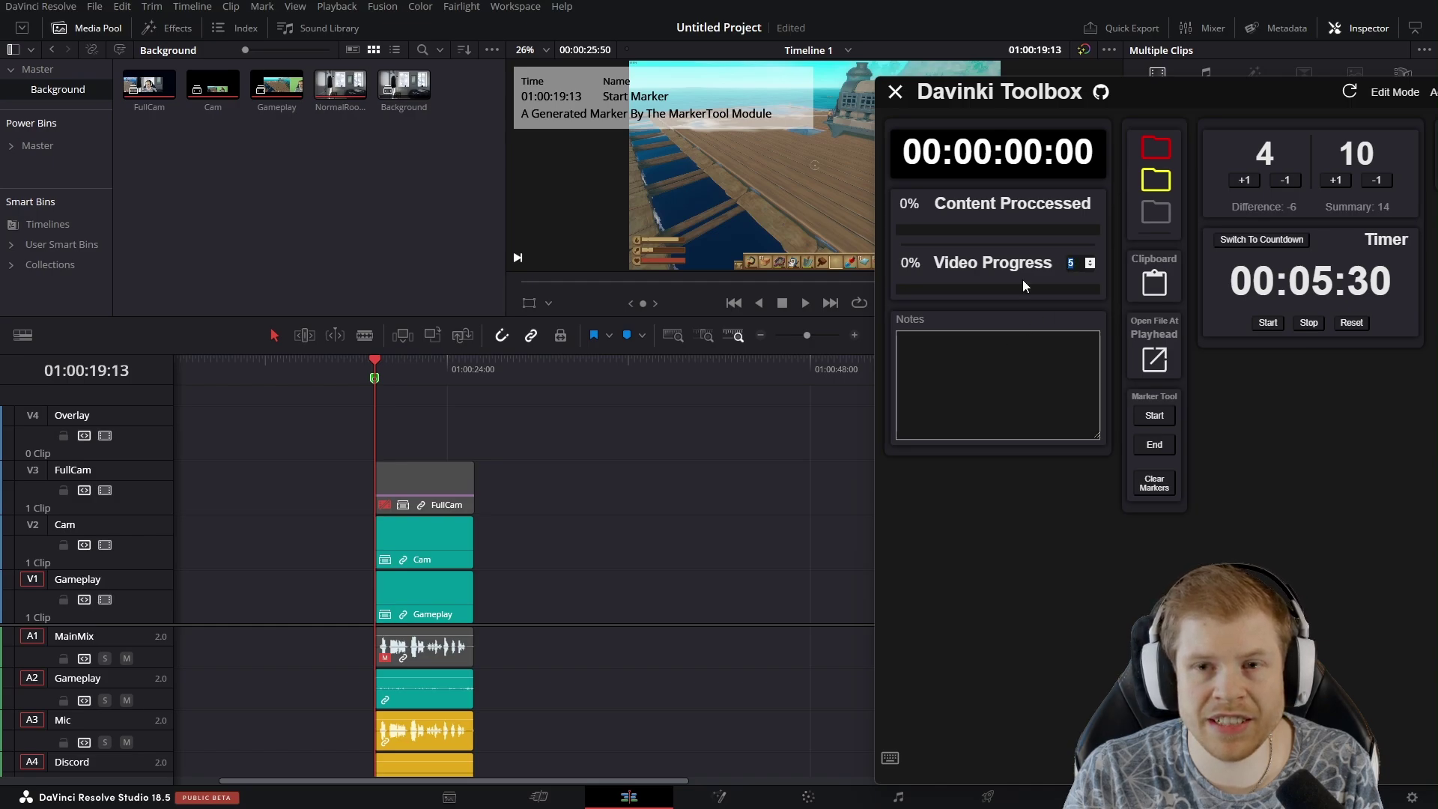
{"action": "left_click_drag", "start_coordinate": [506, 377], "coordinate": [848, 363]}
{"action": "scroll", "coordinate": [507, 450], "scroll_direction": "down", "scroll_amount": 3}
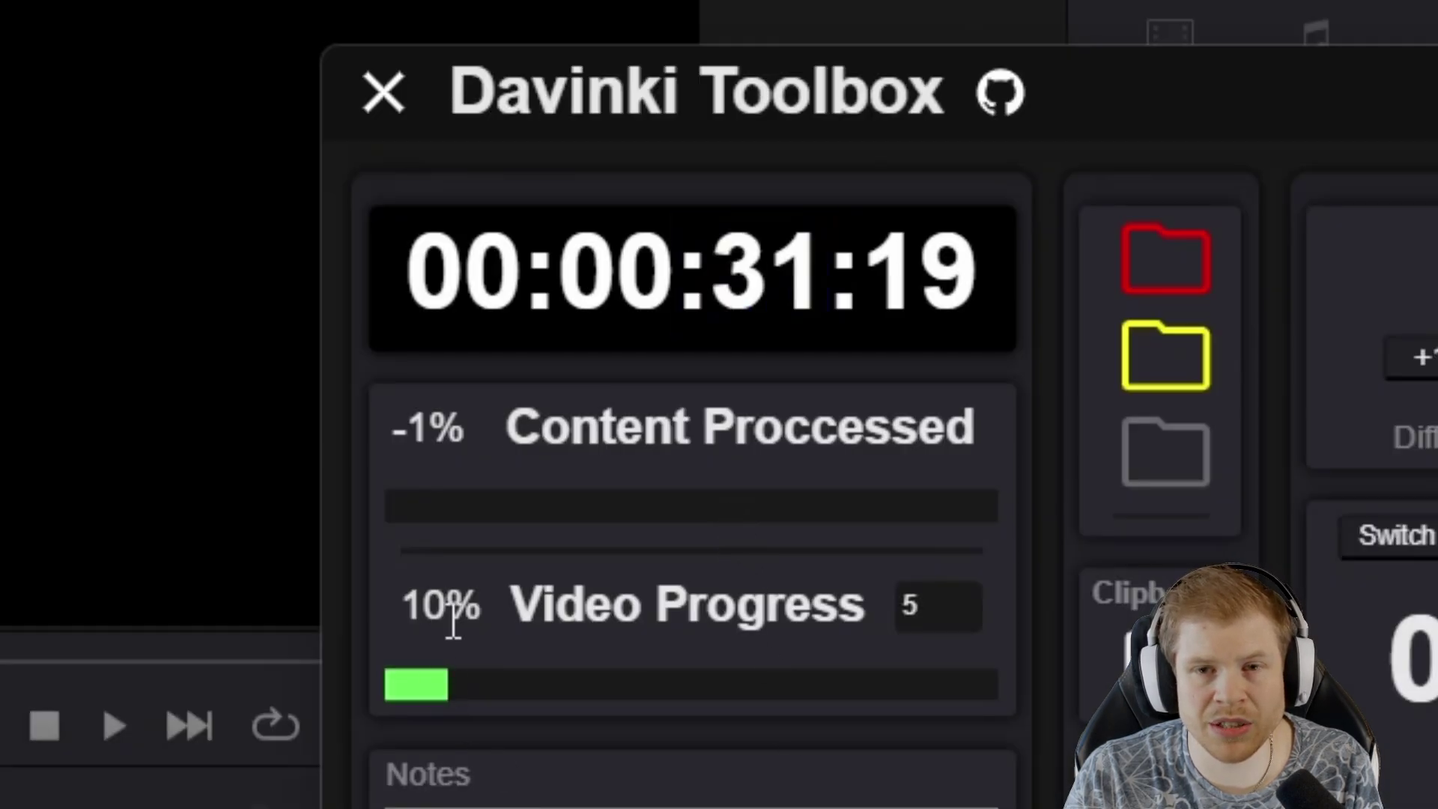
{"action": "left_click_drag", "start_coordinate": [451, 613], "coordinate": [406, 607]}
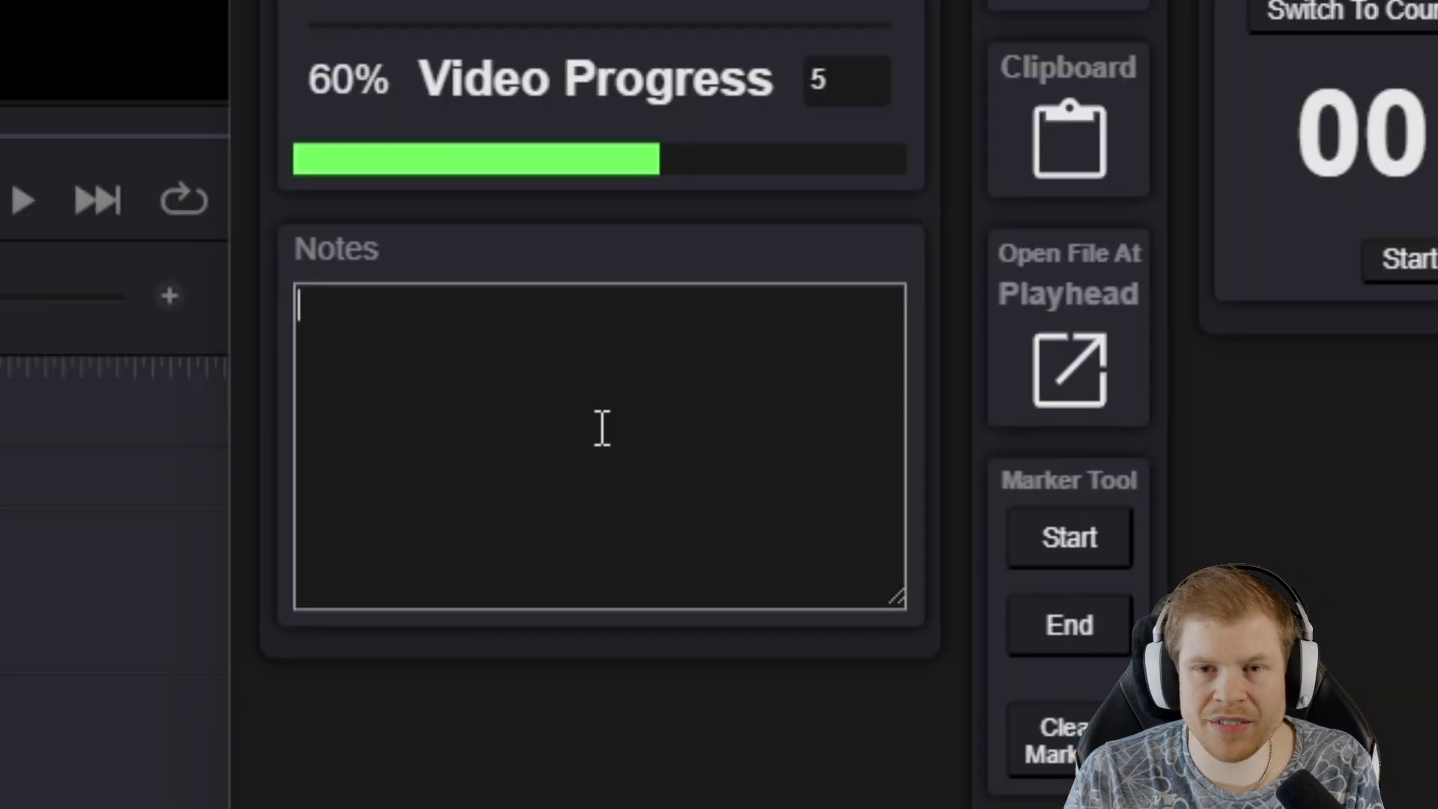
{"action": "type", "text": "FDSFDSFDS"}
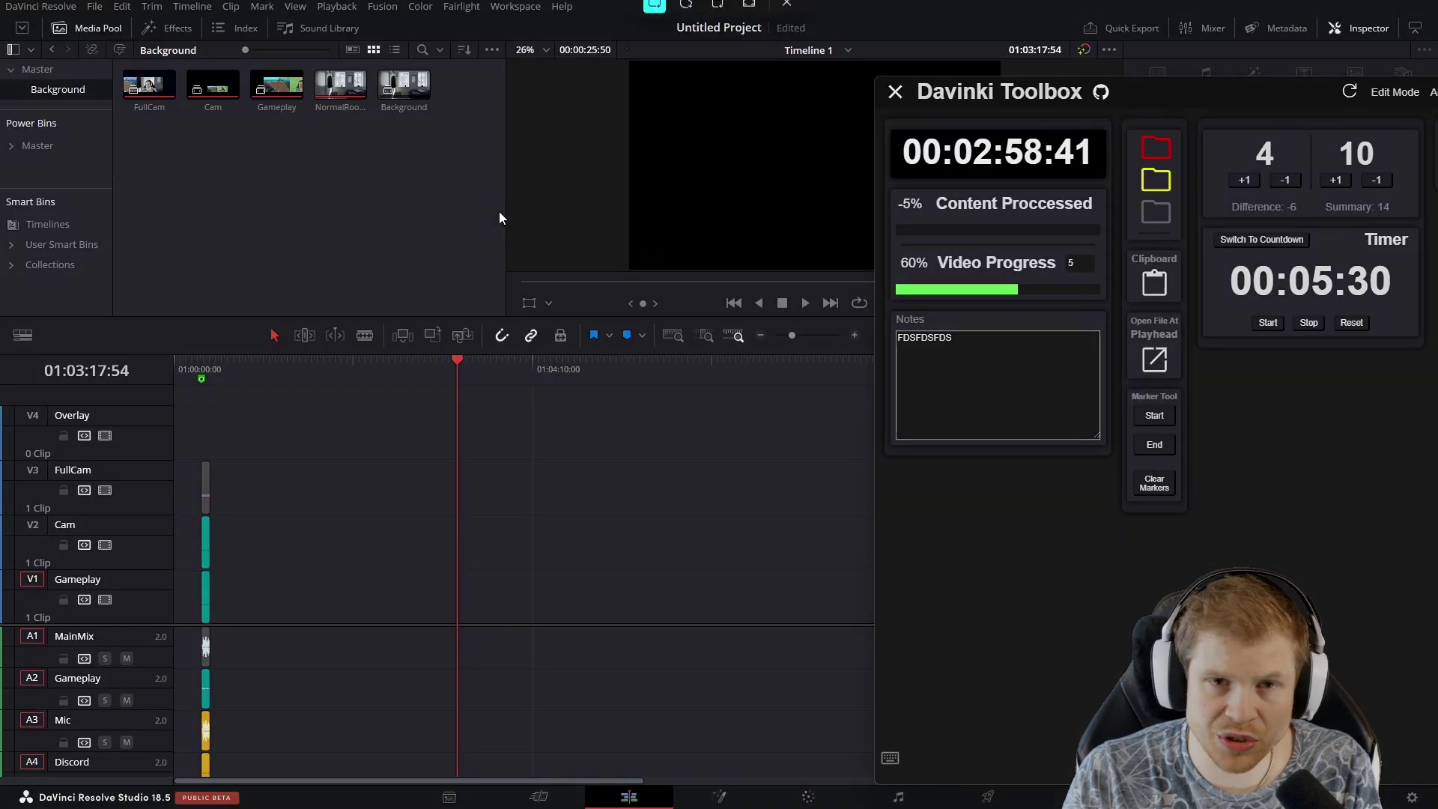
Capture a screen region into a Clipboard bin and place it on the Gameplay track.
{"action": "left_click_drag", "start_coordinate": [465, 199], "coordinate": [820, 427]}
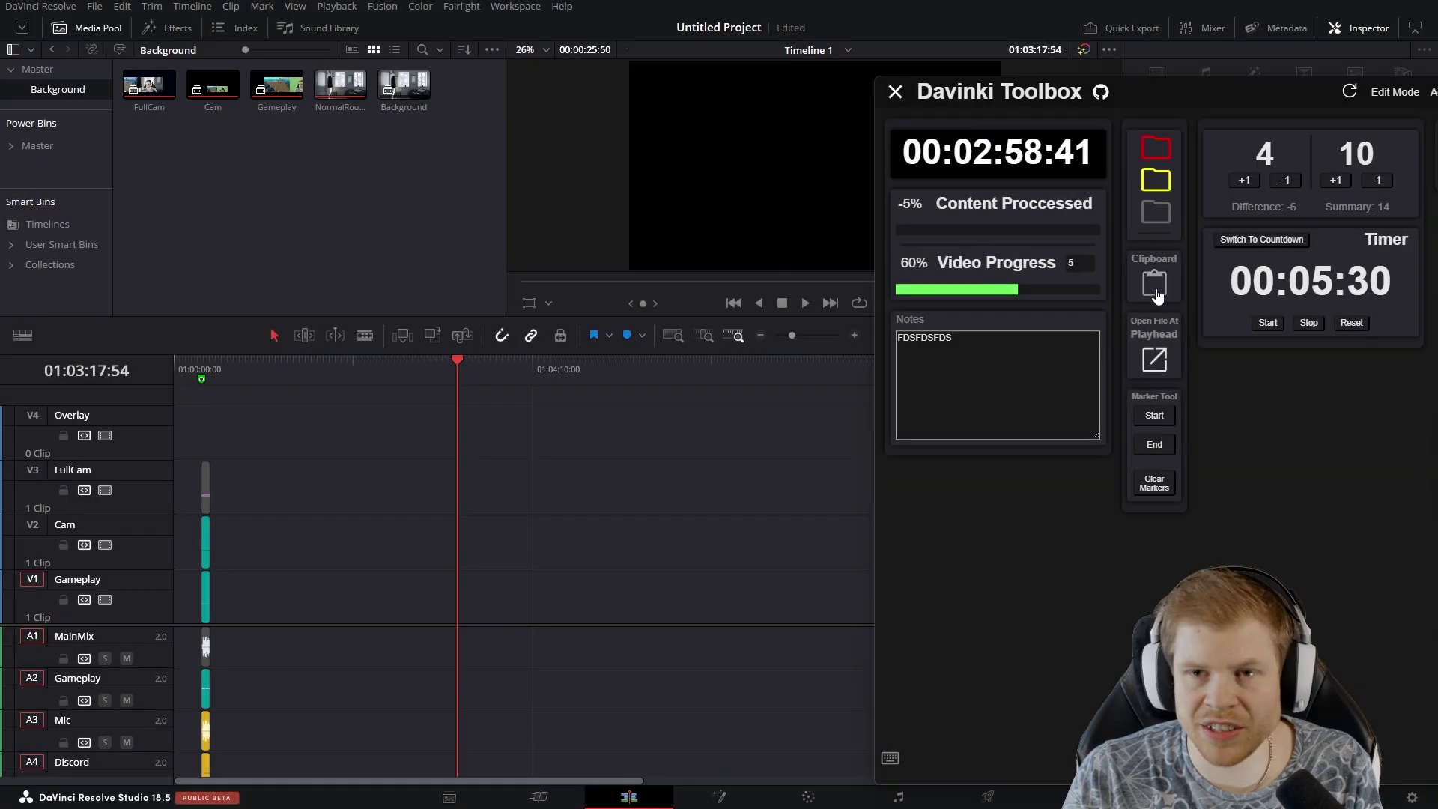
{"action": "left_click", "coordinate": [1156, 285]}
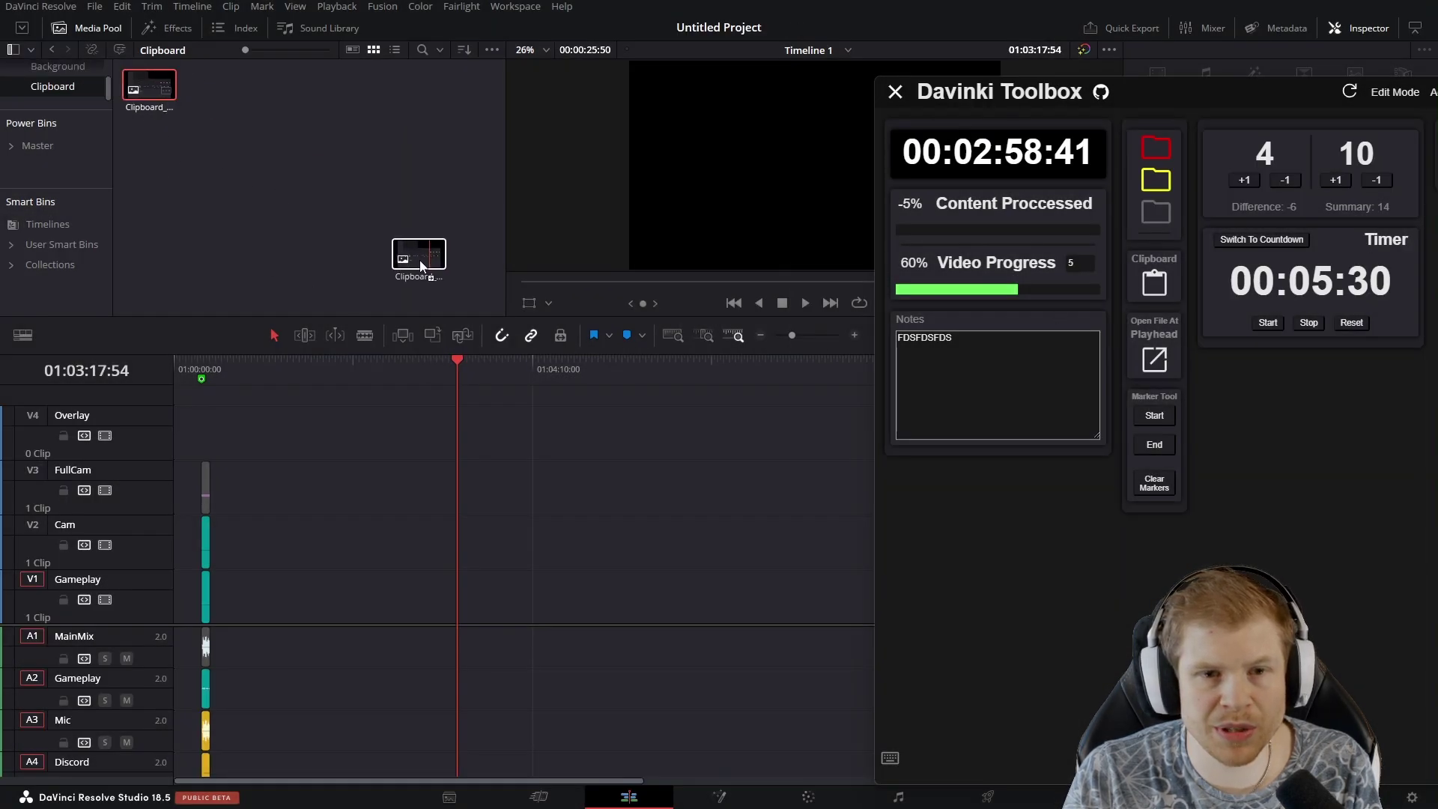
{"action": "left_click_drag", "start_coordinate": [161, 109], "coordinate": [458, 578]}
Park the playhead over the new clip and open its file's folder.
{"action": "left_click", "coordinate": [450, 371]}
{"action": "scroll", "coordinate": [568, 489], "scroll_direction": "up", "scroll_amount": 3}
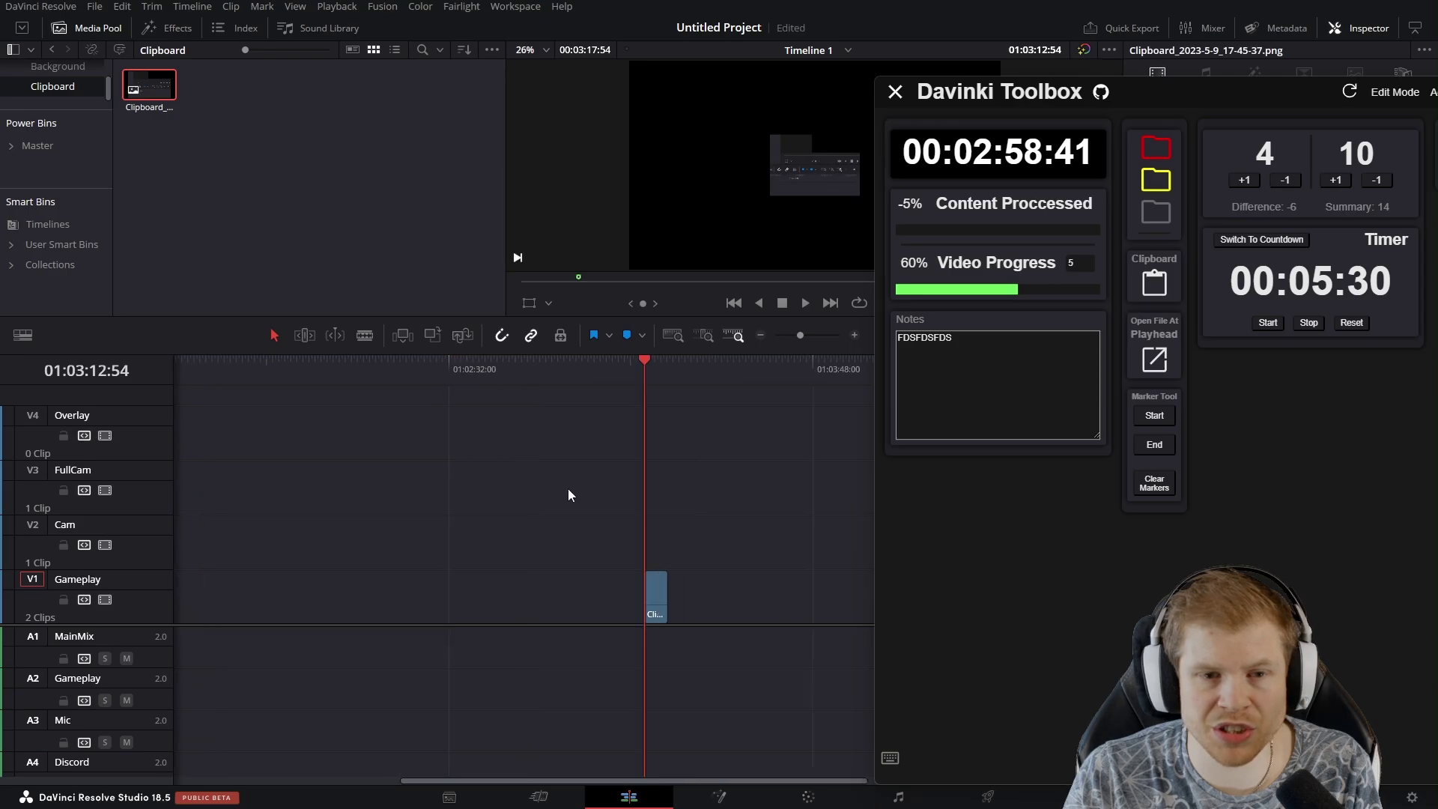
{"action": "scroll", "coordinate": [601, 370], "scroll_direction": "up", "scroll_amount": 2}
{"action": "left_click", "coordinate": [601, 370]}
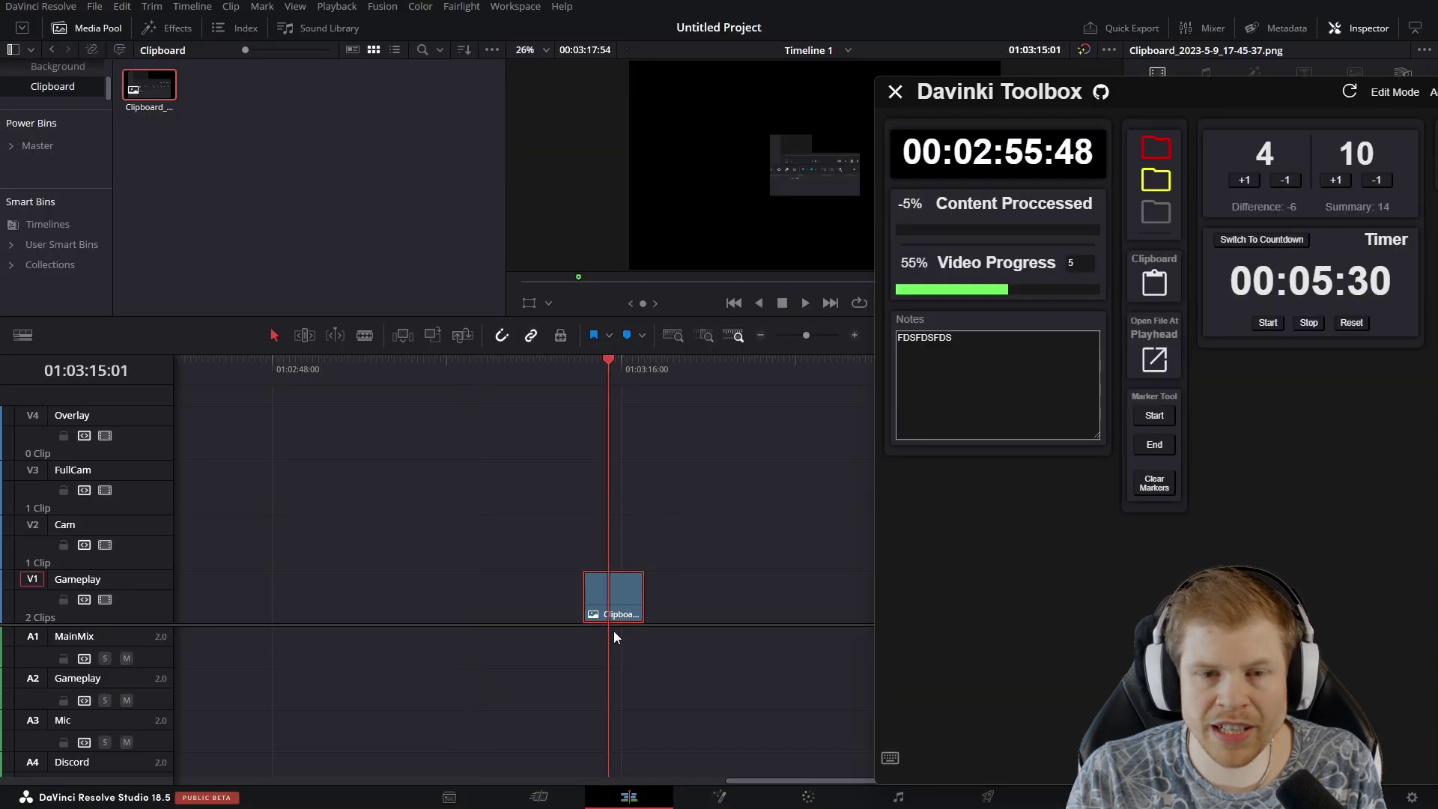
{"action": "left_click", "coordinate": [1155, 361]}
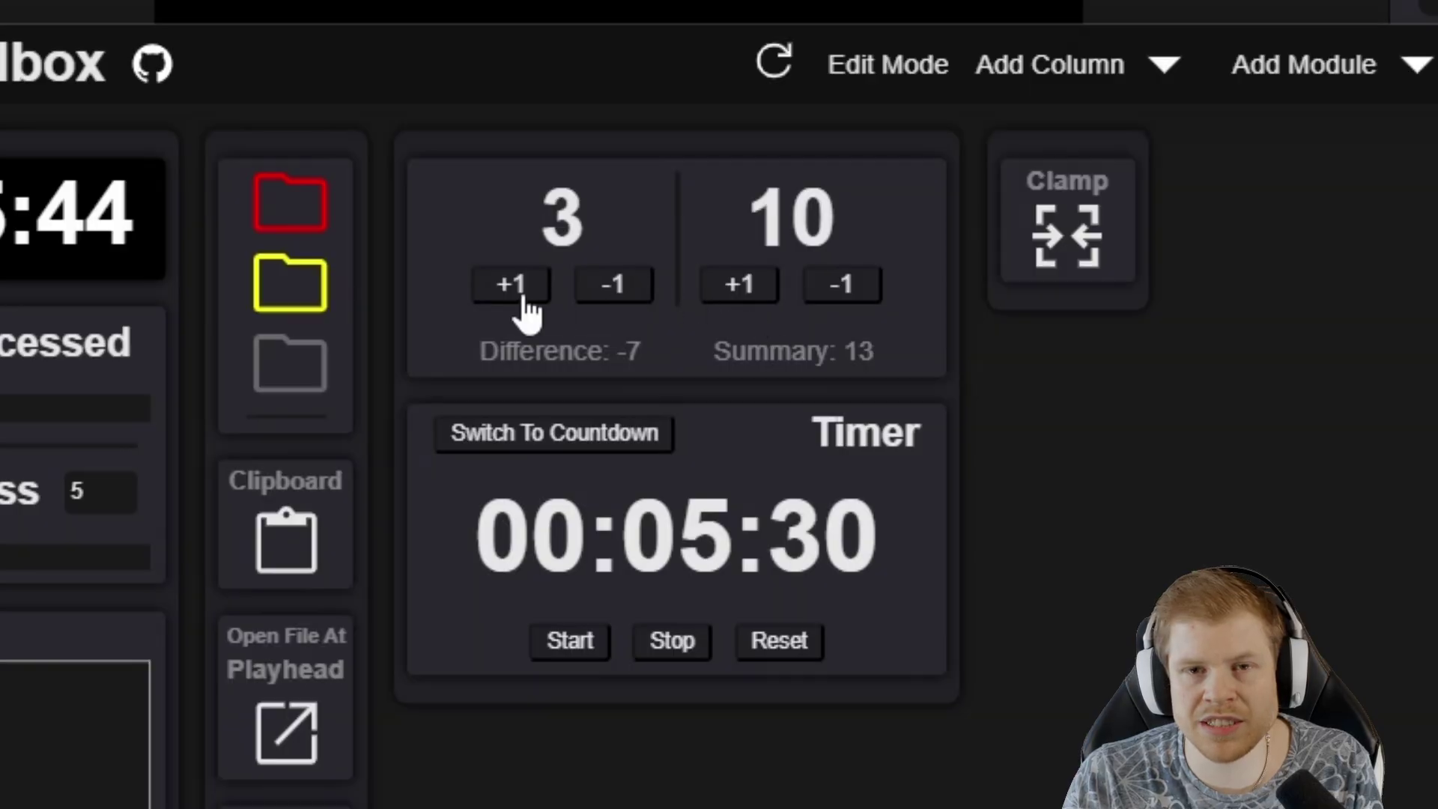
Raise the Toolbox counters to 5 and 7 and switch the timer to a five-minute countdown.
{"action": "left_click", "coordinate": [525, 301]}
{"action": "left_click", "coordinate": [525, 302]}
{"action": "left_click", "coordinate": [608, 288]}
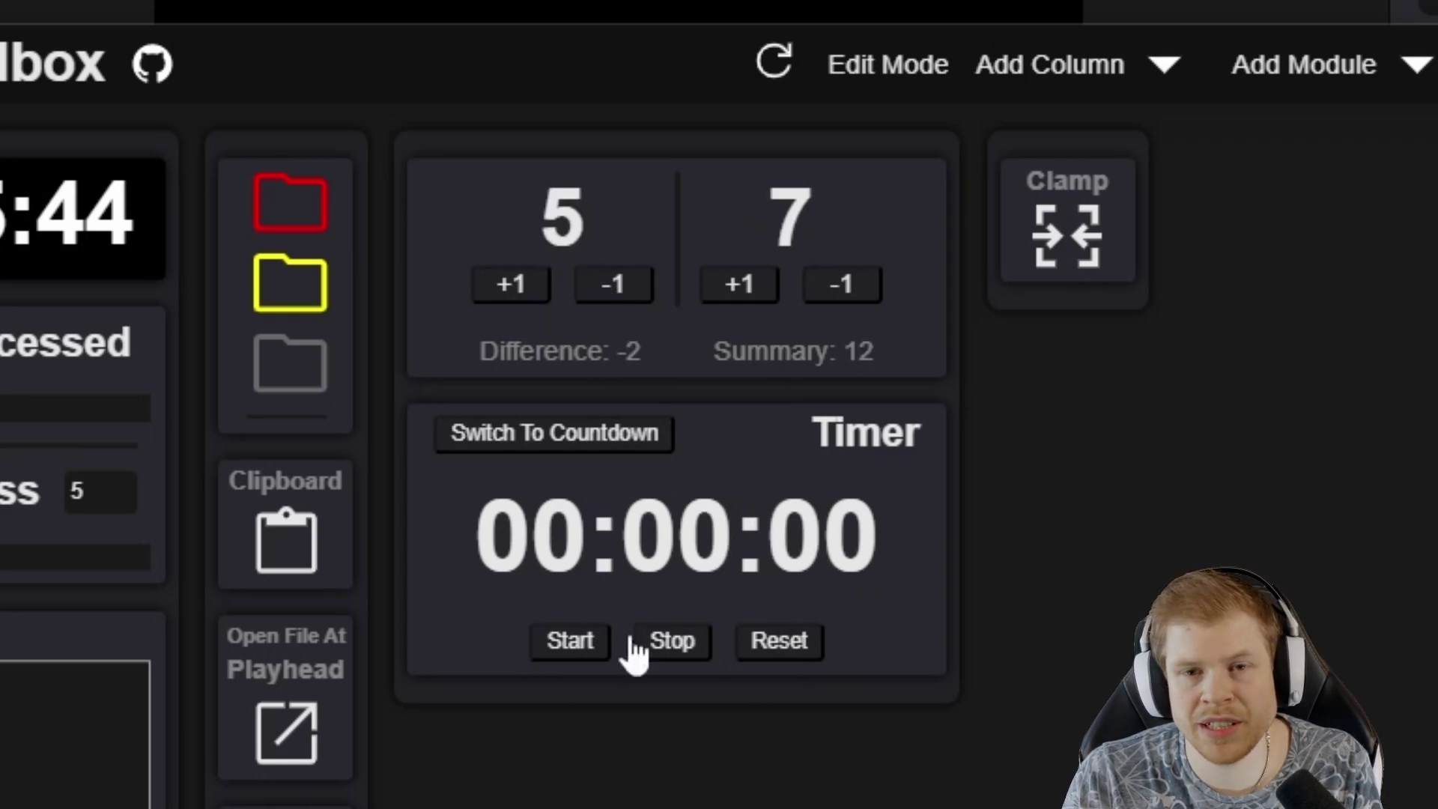
{"action": "left_click", "coordinate": [526, 459]}
{"action": "double_click", "coordinate": [790, 642]}
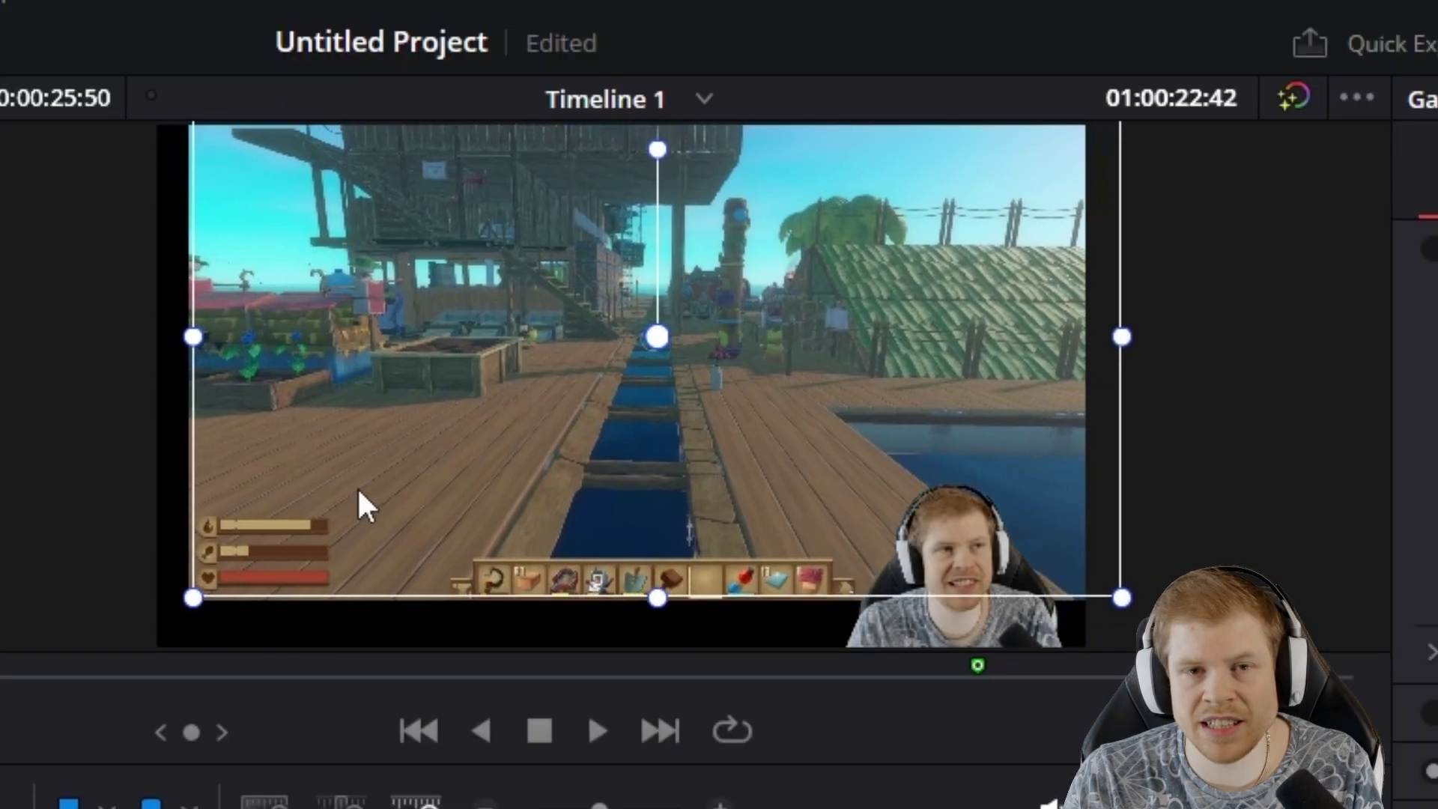
Move and enlarge the gameplay clip in the viewer, saving with Ctrl+S after each adjustment.
{"action": "left_click_drag", "start_coordinate": [358, 505], "coordinate": [364, 496]}
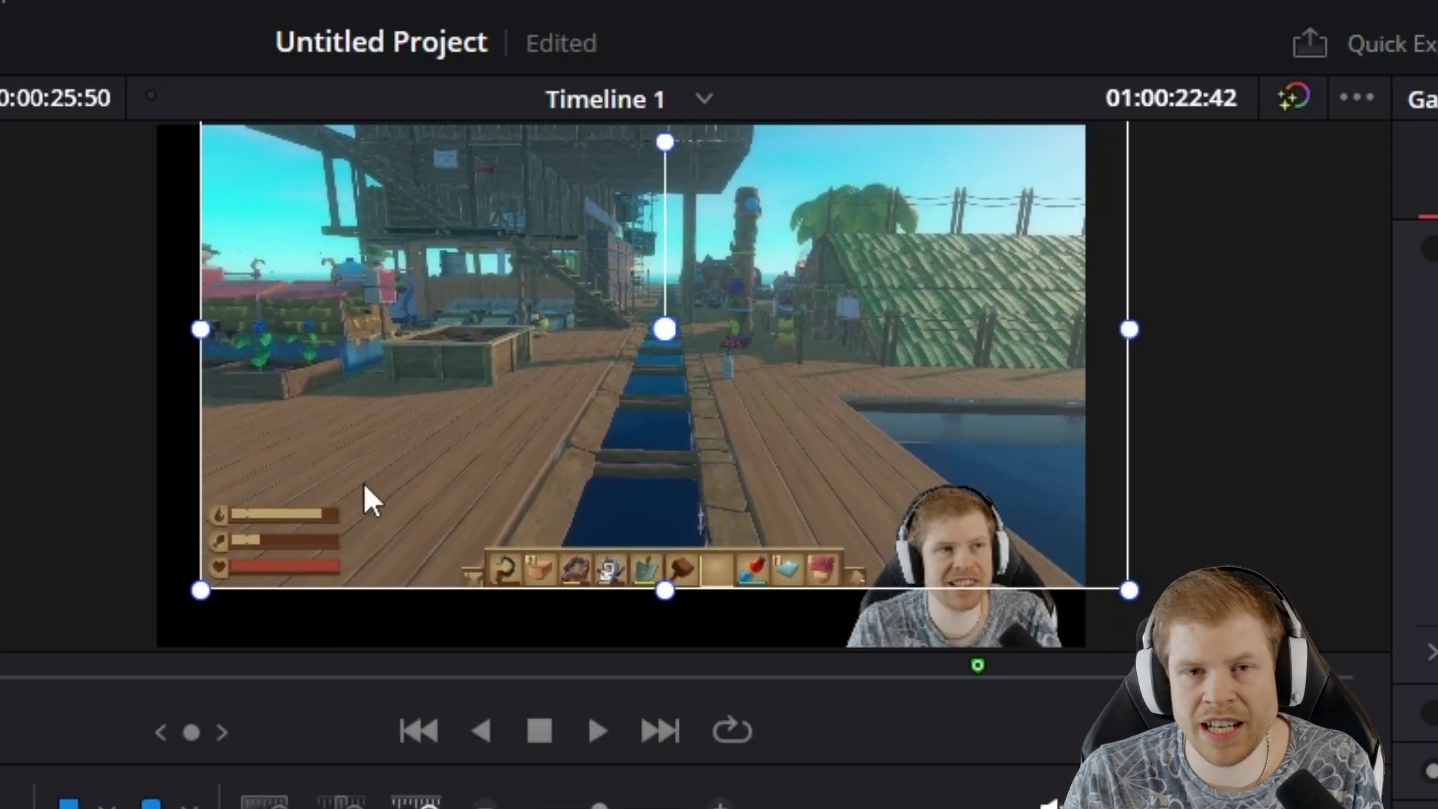
{"action": "key", "text": "ctrl+s"}
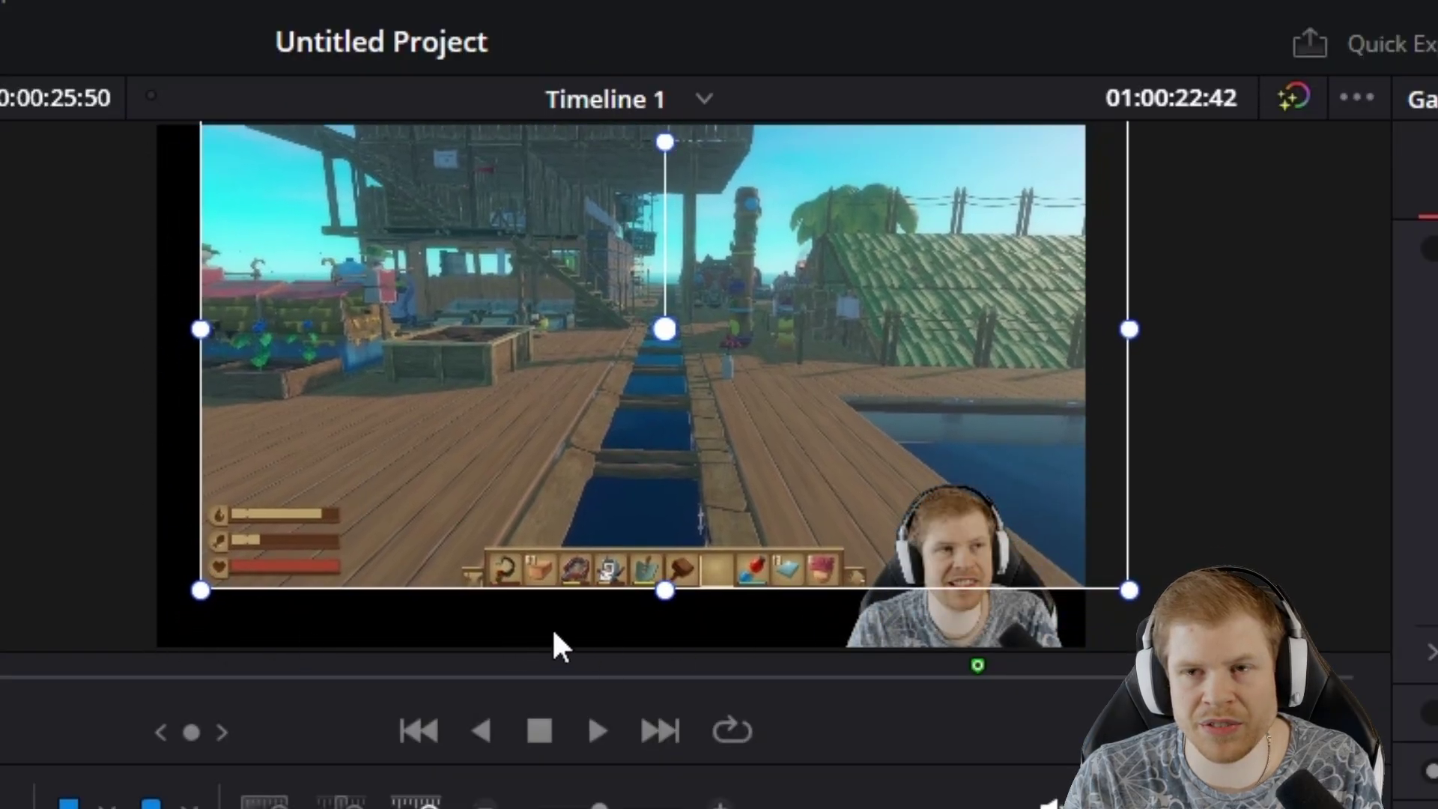
{"action": "left_click_drag", "start_coordinate": [701, 517], "coordinate": [658, 573]}
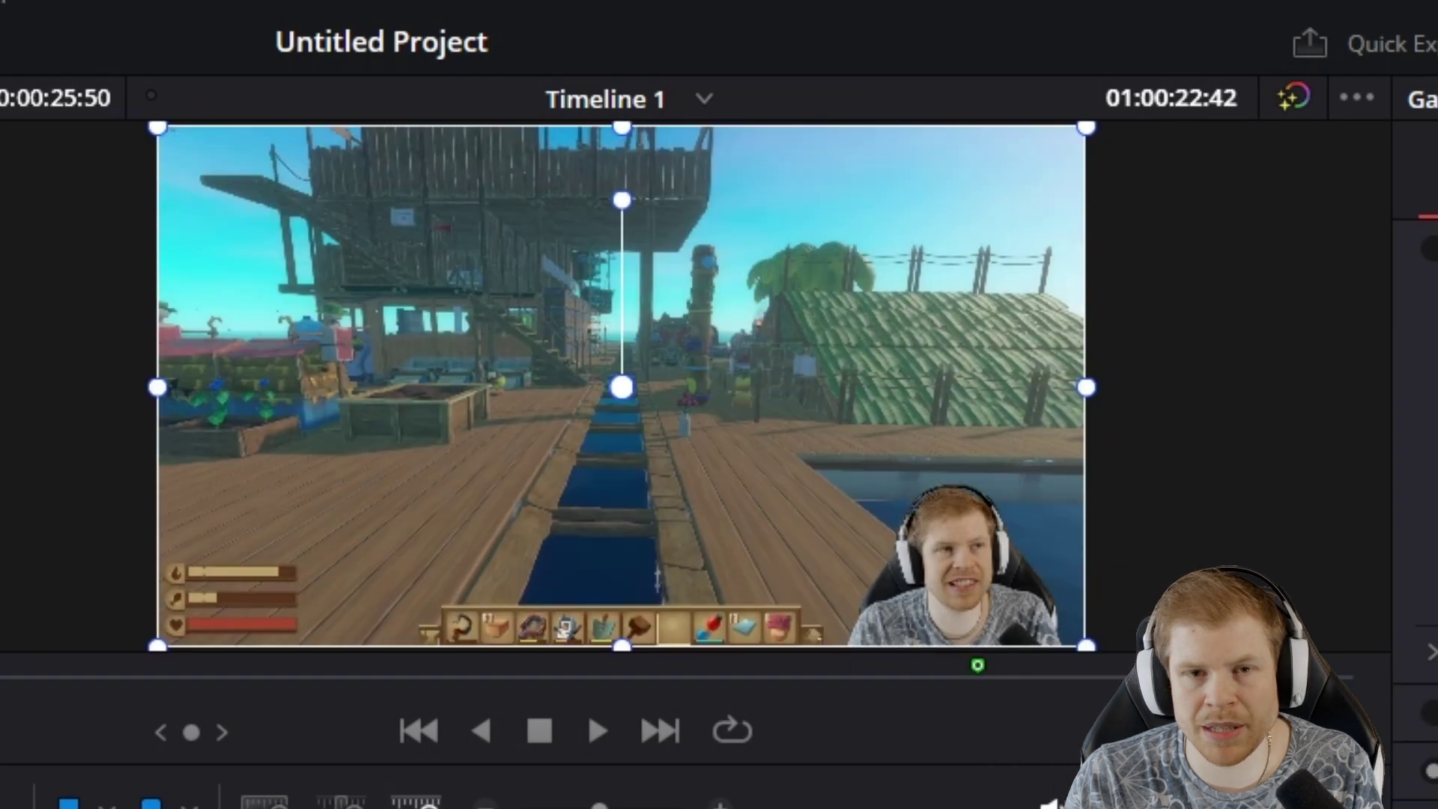
{"action": "key", "text": "ctrl+s"}
{"action": "scroll", "coordinate": [1176, 487], "scroll_direction": "up", "scroll_amount": 3}
{"action": "scroll", "coordinate": [1175, 487], "scroll_direction": "up", "scroll_amount": 3}
{"action": "scroll", "coordinate": [563, 451], "scroll_direction": "up", "scroll_amount": 3}
{"action": "scroll", "coordinate": [662, 418], "scroll_direction": "up", "scroll_amount": 3}
{"action": "scroll", "coordinate": [608, 461], "scroll_direction": "down", "scroll_amount": 3}
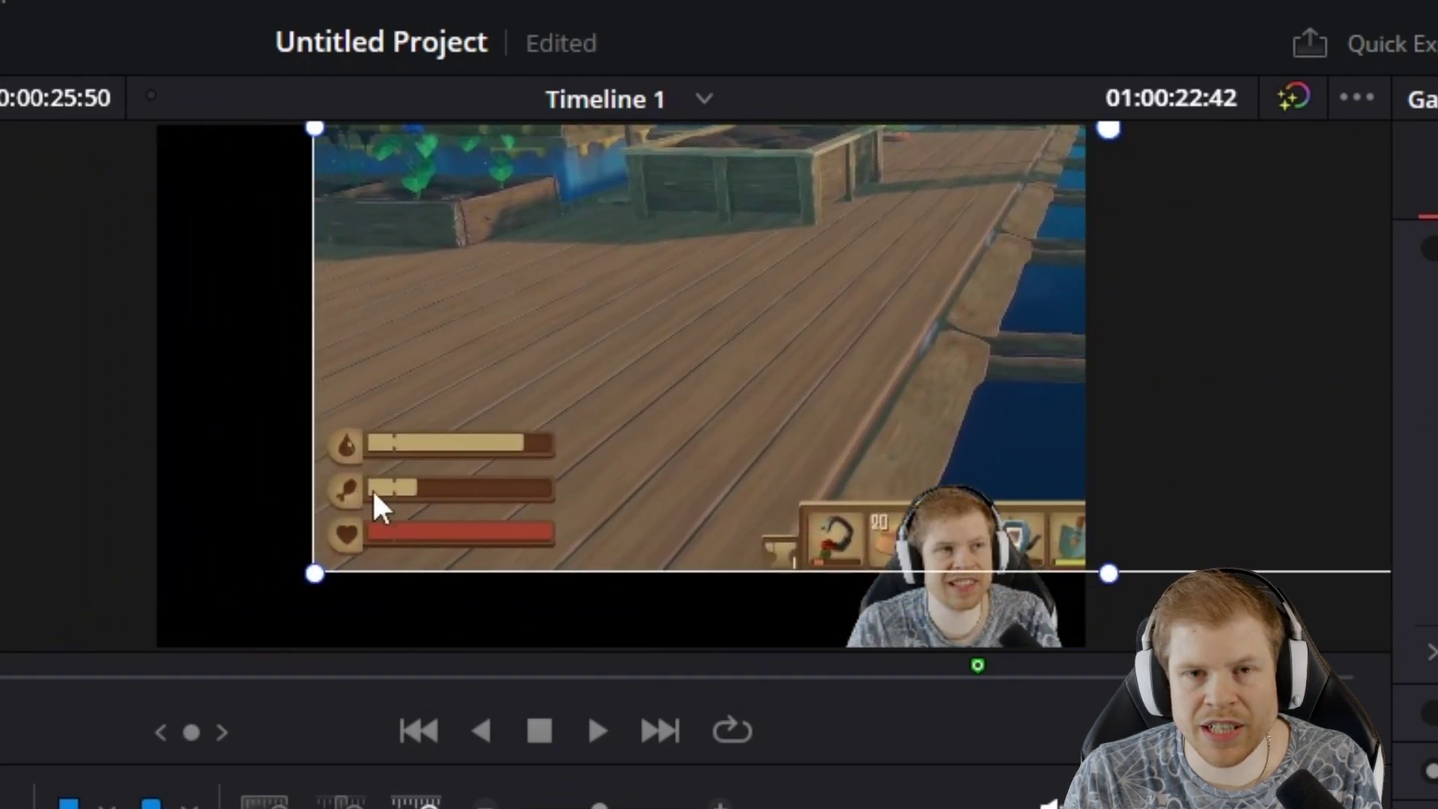
{"action": "key", "text": "ctrl+s"}
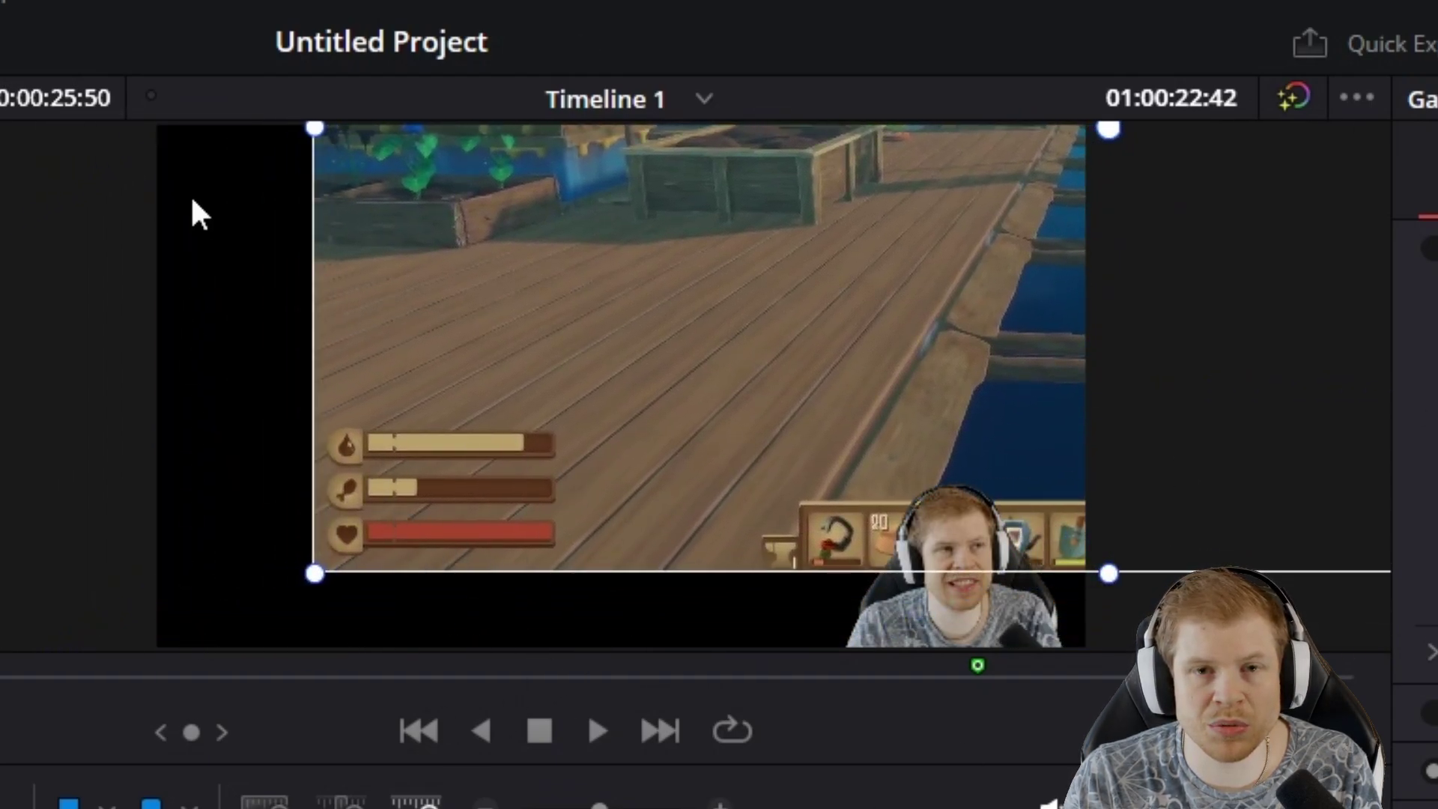
{"action": "left_click_drag", "start_coordinate": [1109, 127], "coordinate": [951, 201]}
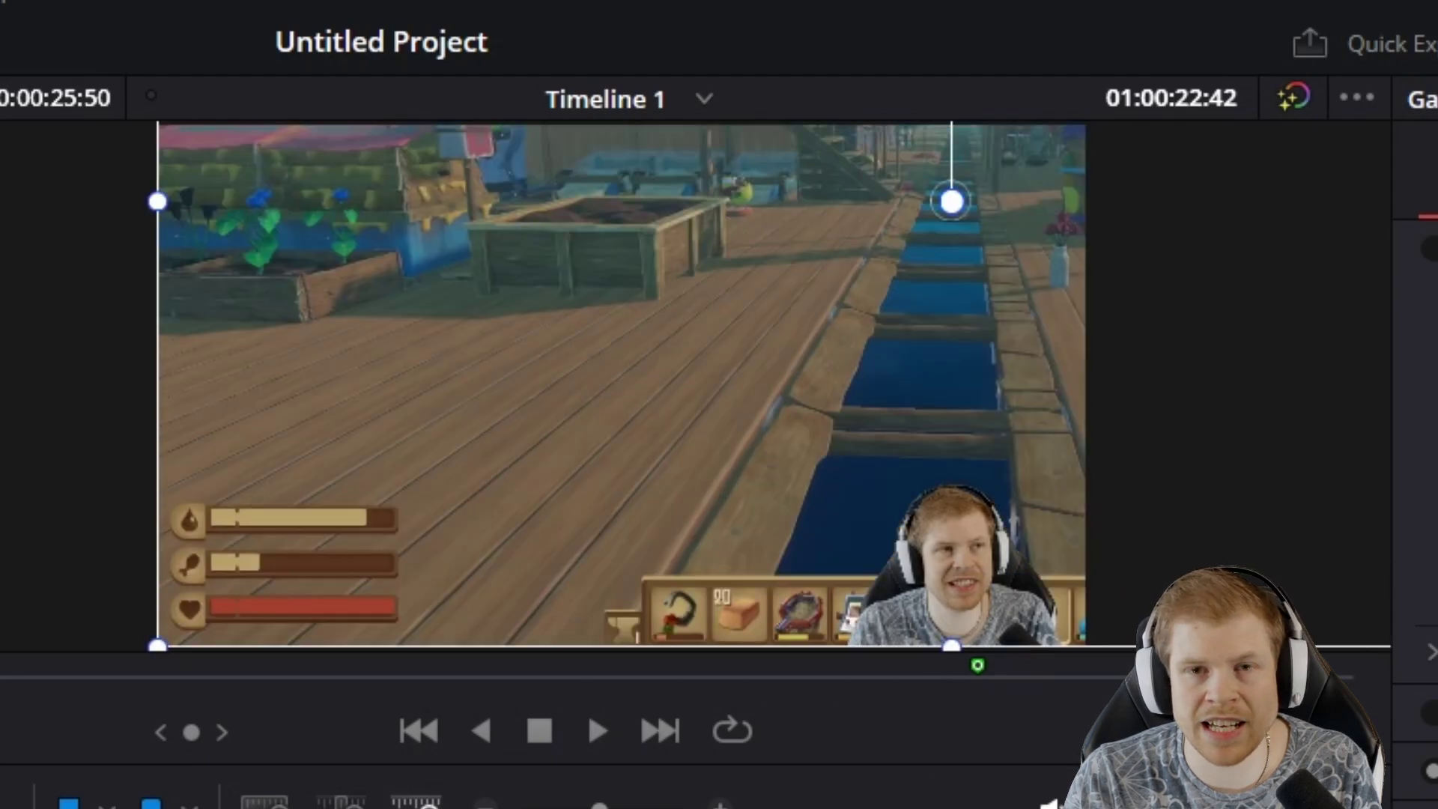
{"action": "left_click_drag", "start_coordinate": [424, 459], "coordinate": [419, 460]}
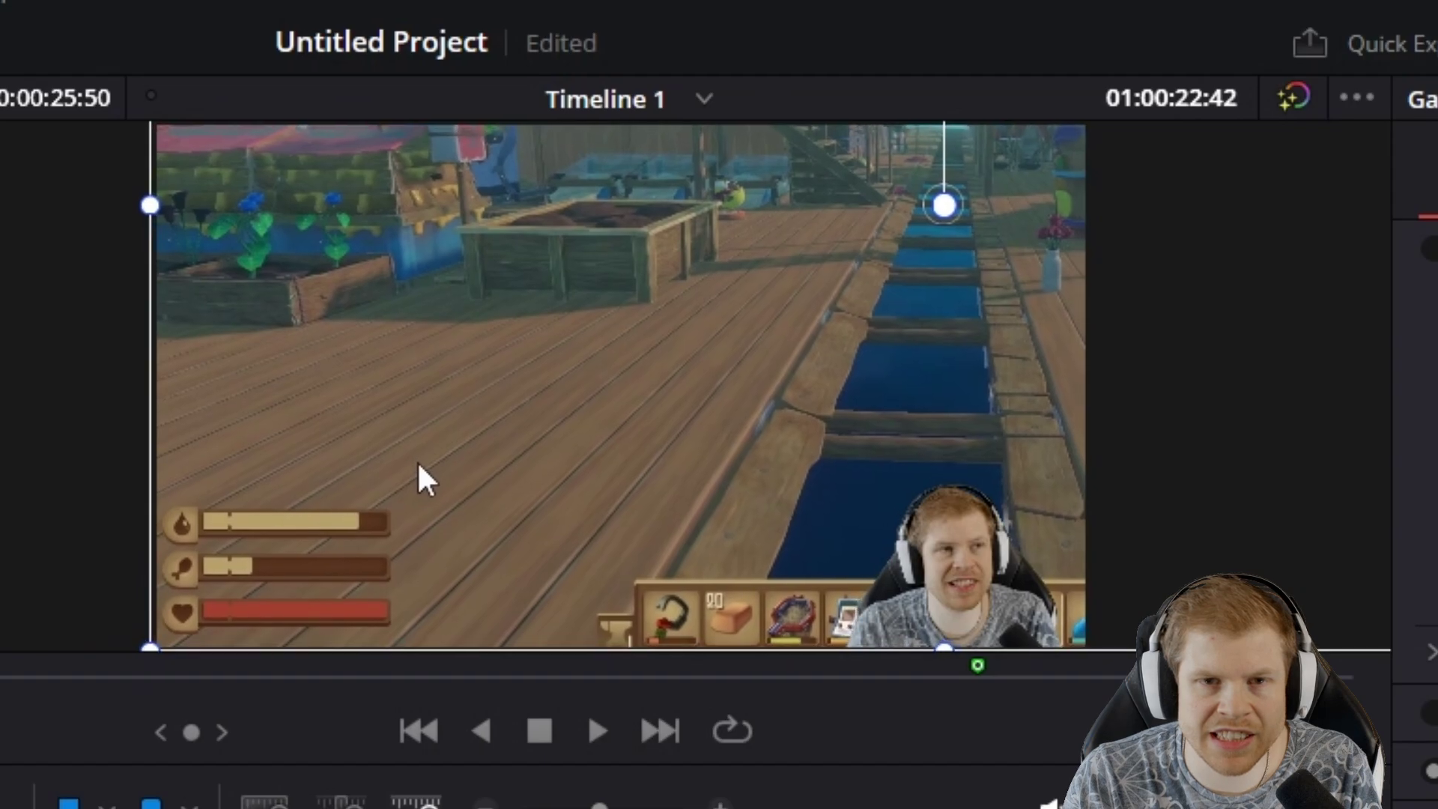
{"action": "mouse_move", "coordinate": [419, 460]}
{"action": "left_mouse_down"}
{"action": "mouse_move", "coordinate": [504, 527]}
{"action": "mouse_move", "coordinate": [505, 334]}
{"action": "mouse_move", "coordinate": [812, 251]}
{"action": "mouse_move", "coordinate": [751, 285]}
{"action": "mouse_move", "coordinate": [761, 301]}
{"action": "mouse_move", "coordinate": [725, 299]}
{"action": "left_mouse_up"}
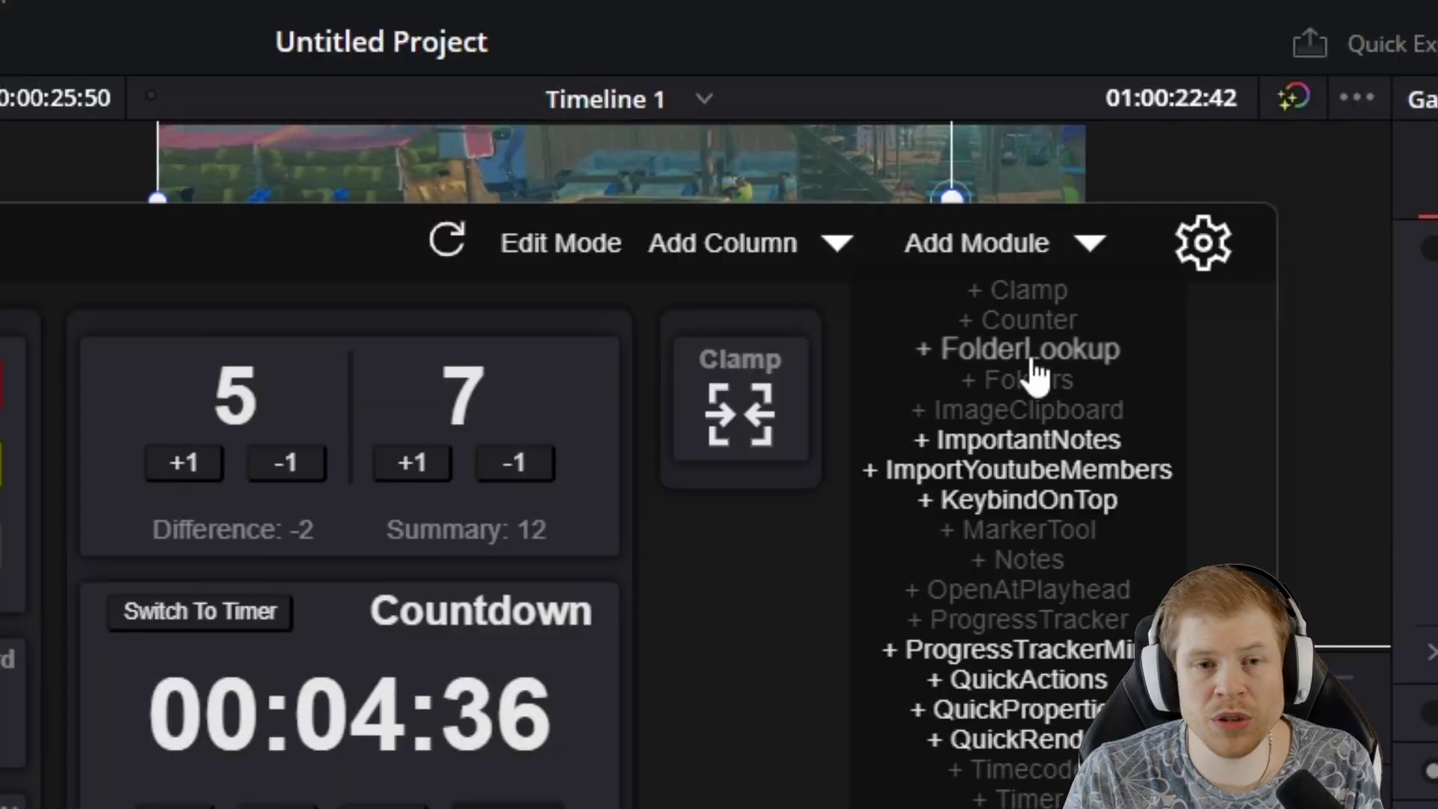
Add the FolderLookup module and browse the Inspelat recordings list.
{"action": "left_click", "coordinate": [1031, 350]}
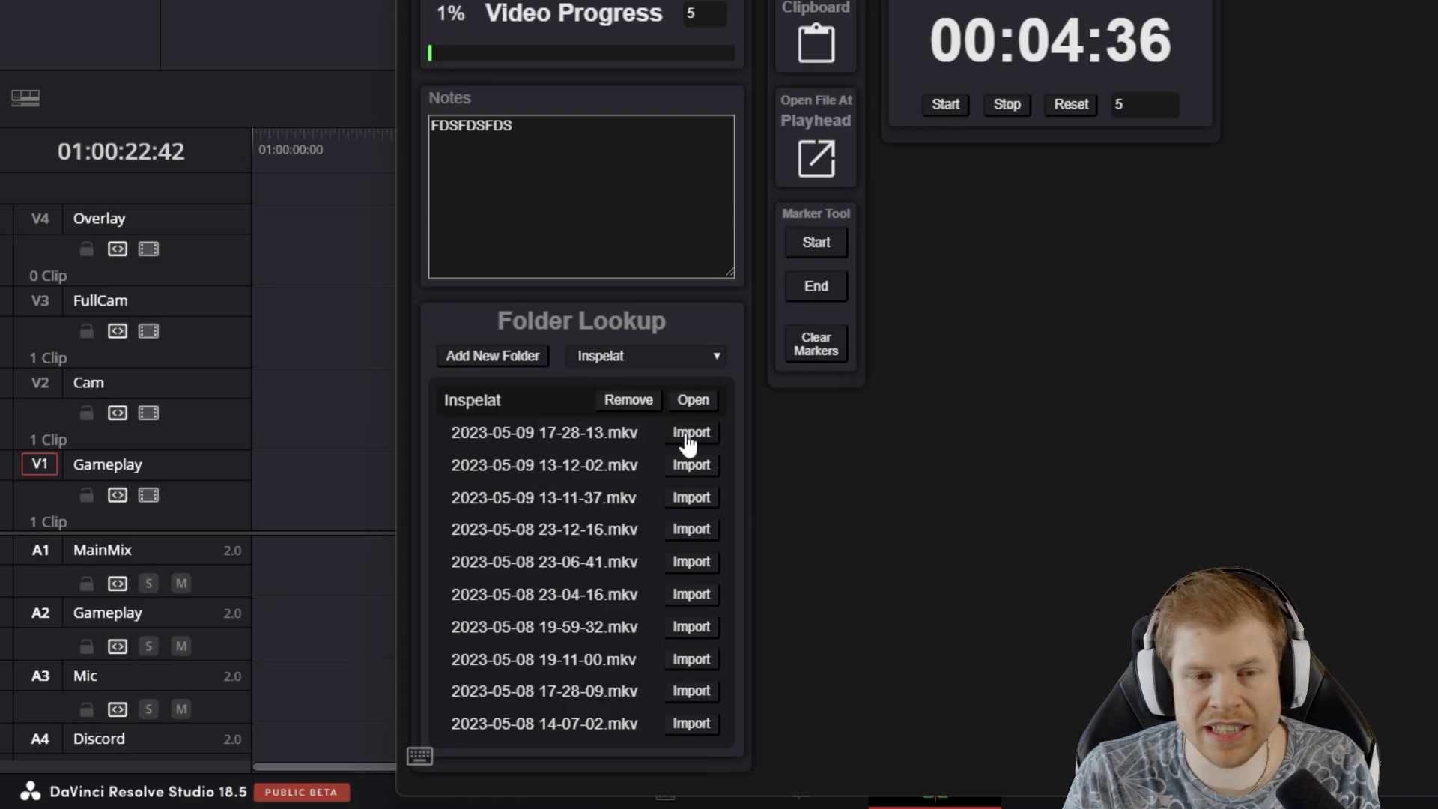
{"action": "left_click", "coordinate": [459, 455]}
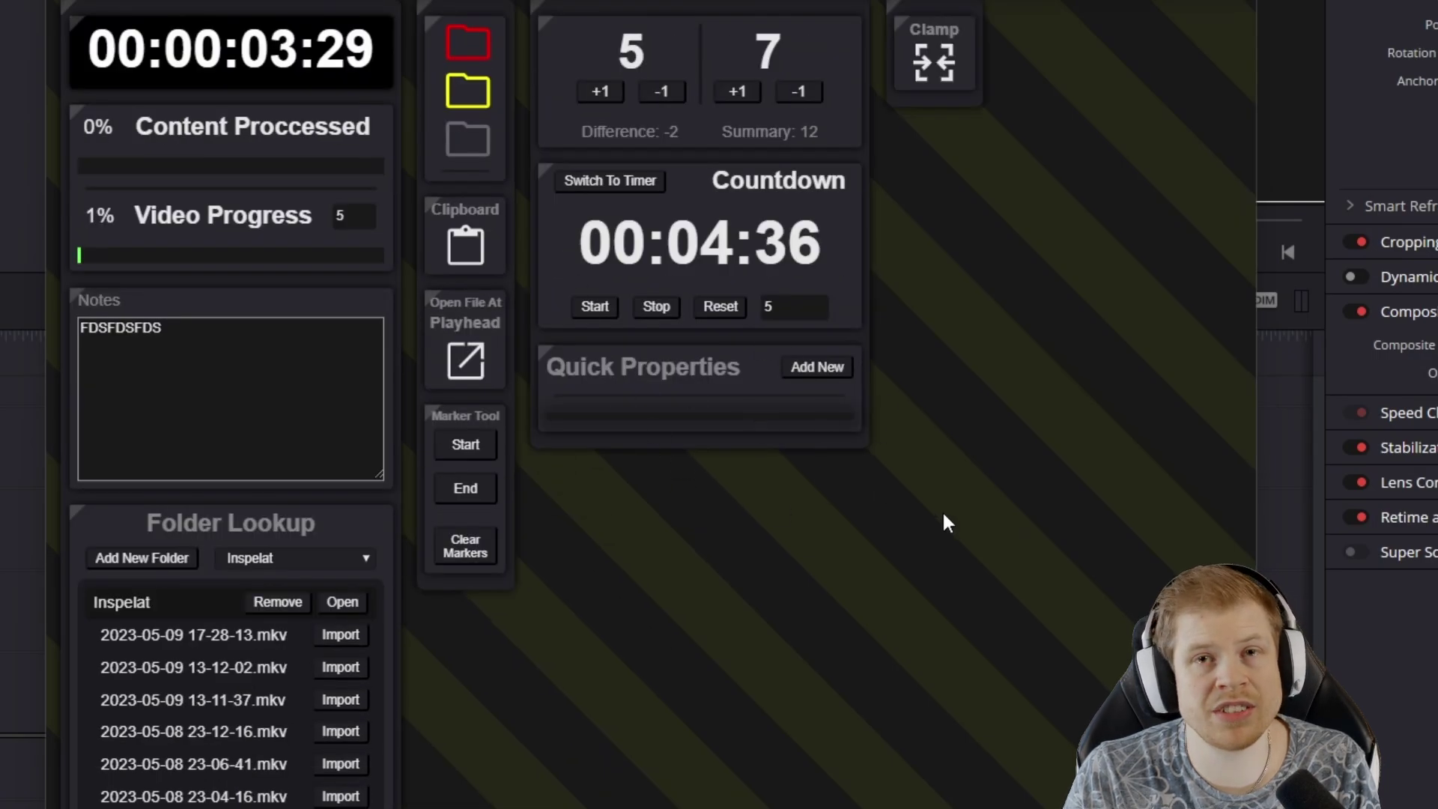
Create a new quick property, raise the gameplay clip's zoom, and save the project.
{"action": "left_click", "coordinate": [827, 371]}
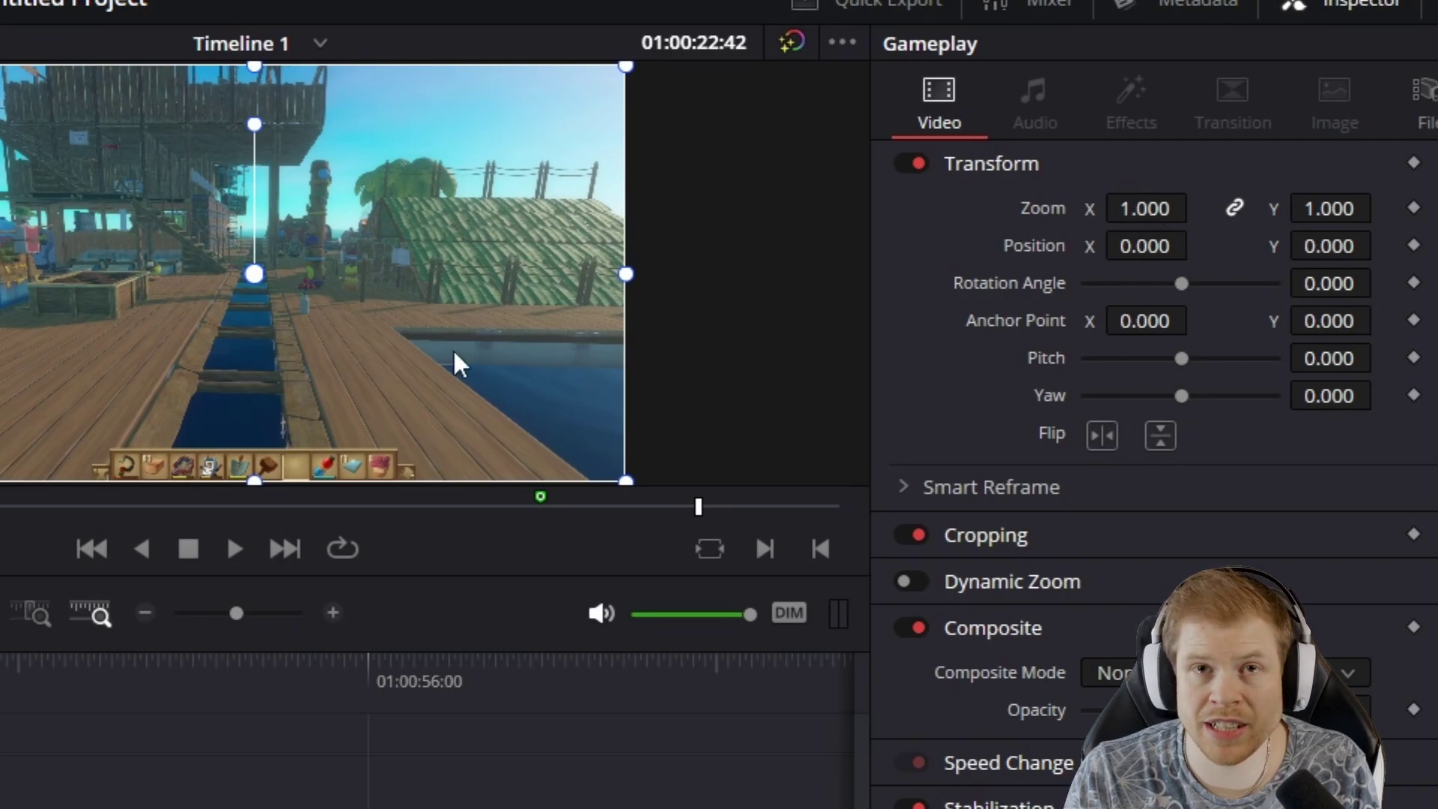
{"action": "left_click_drag", "start_coordinate": [1132, 214], "coordinate": [1197, 207]}
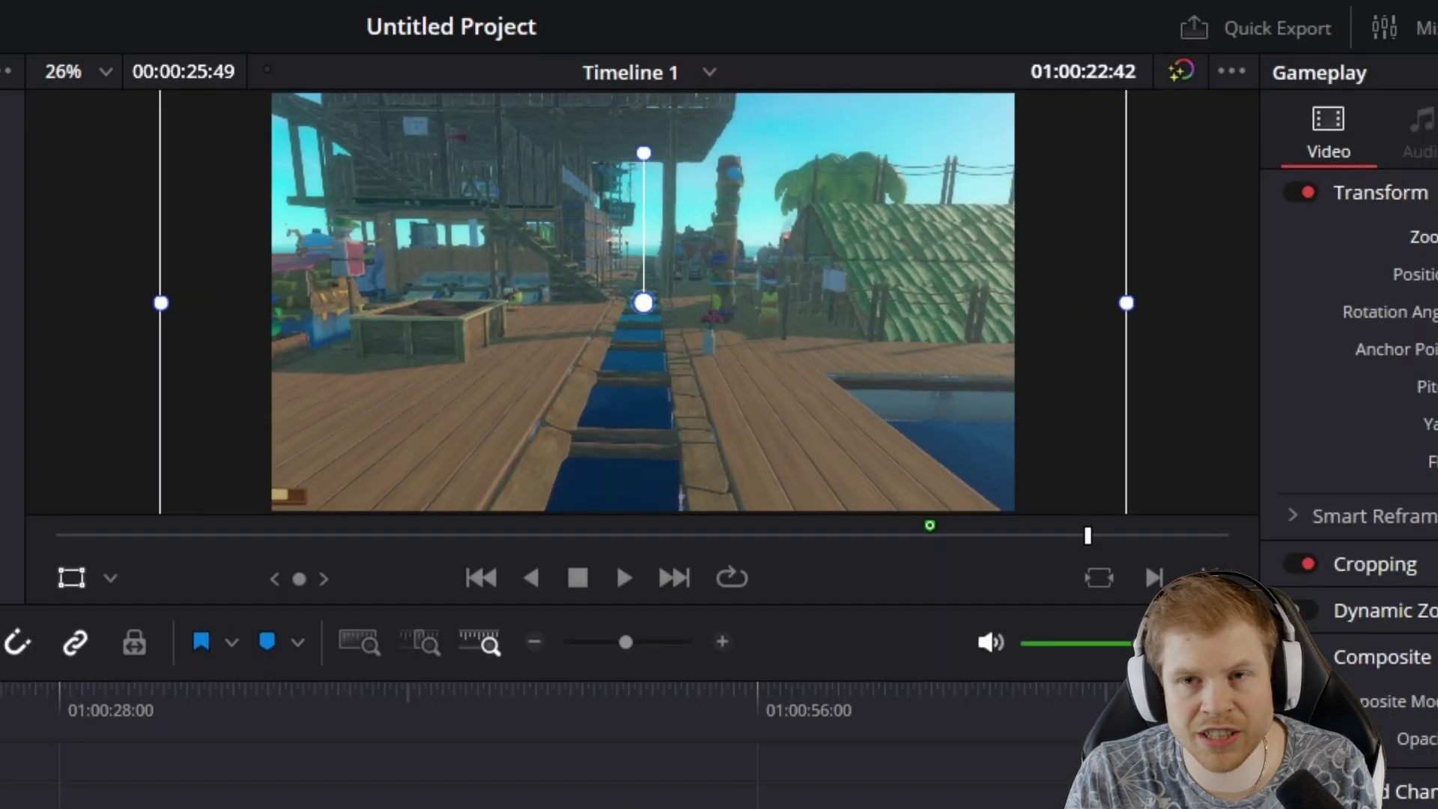
{"action": "key", "text": "ctrl+s"}
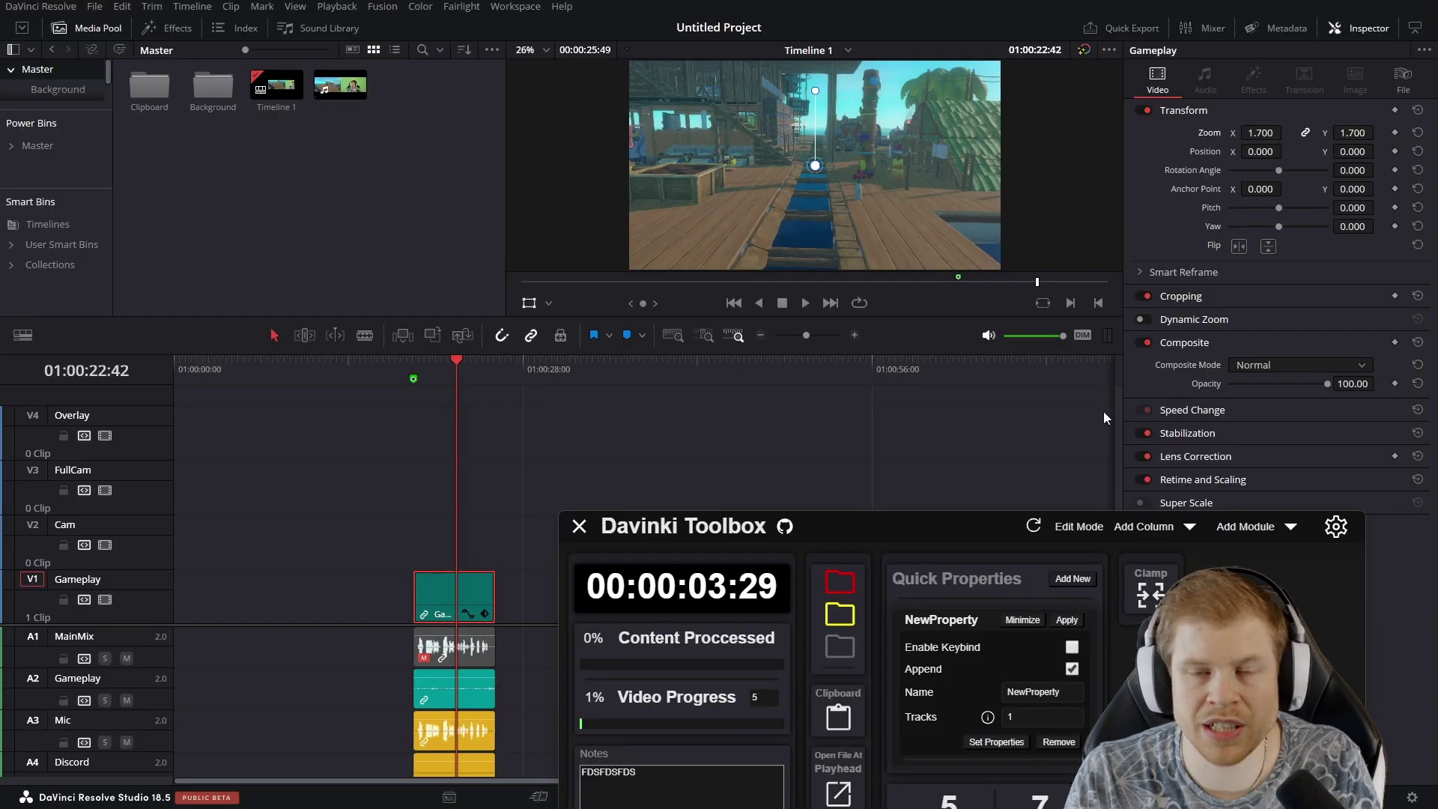
Apply the NewProperty preset, zooming the gameplay clip to 6.6.
{"action": "key", "text": "ctrl+9"}
{"action": "left_click", "coordinate": [1067, 620]}
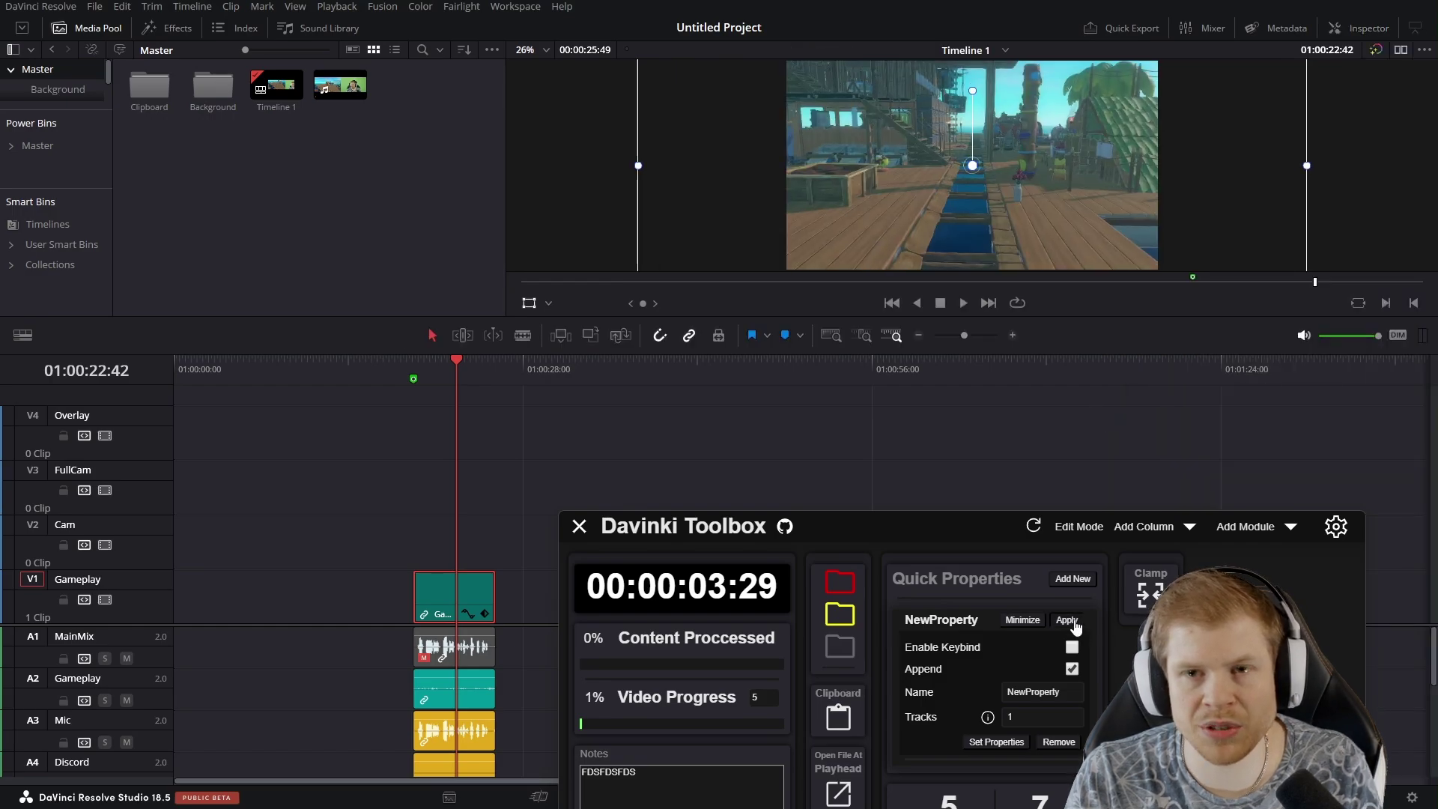
{"action": "key", "text": "ctrl+9"}
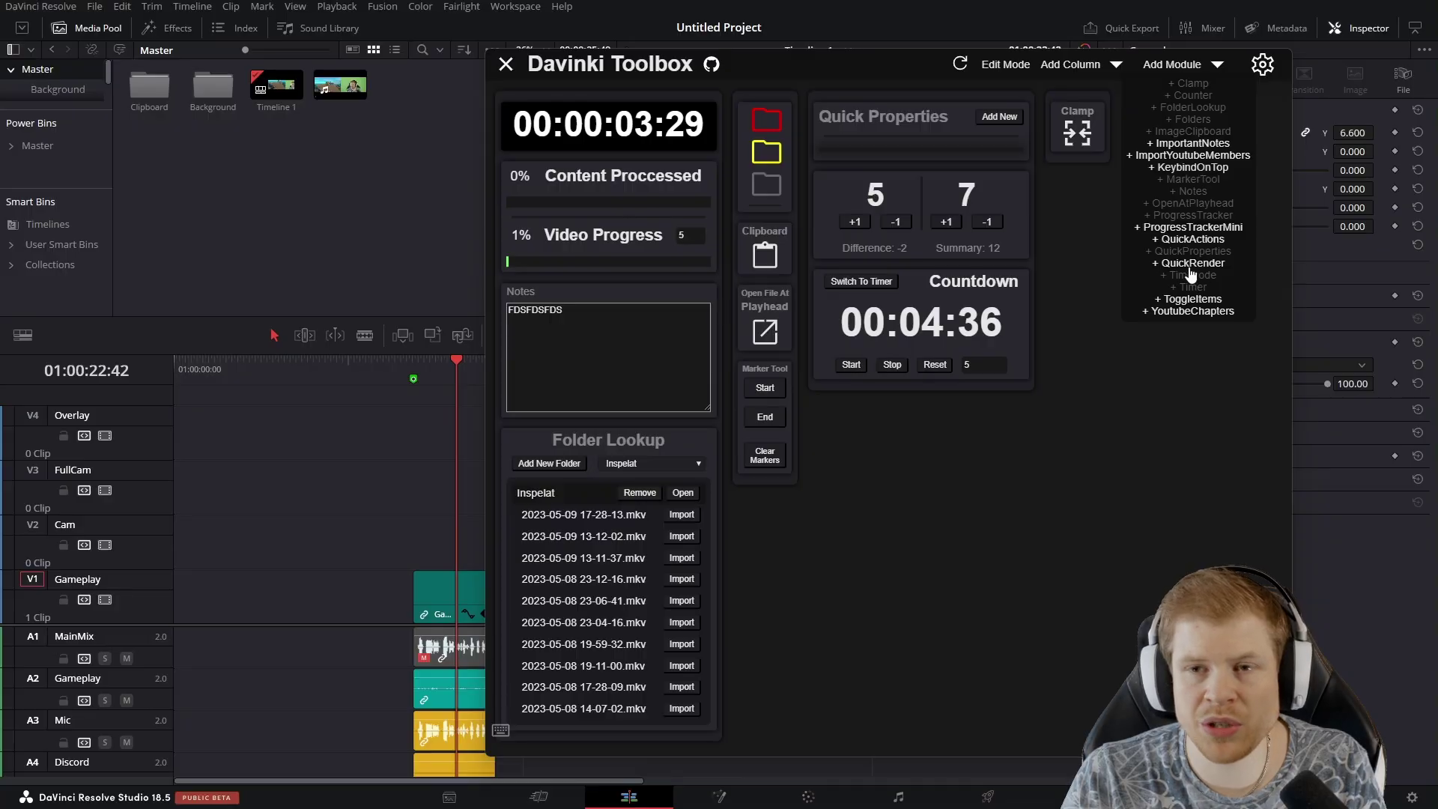
Add the QuickRender module and load the Dead Island 2 render profile.
{"action": "left_click", "coordinate": [1191, 264]}
{"action": "scroll", "coordinate": [965, 471], "scroll_direction": "down", "scroll_amount": 2}
{"action": "scroll", "coordinate": [670, 587], "scroll_direction": "down", "scroll_amount": 2}
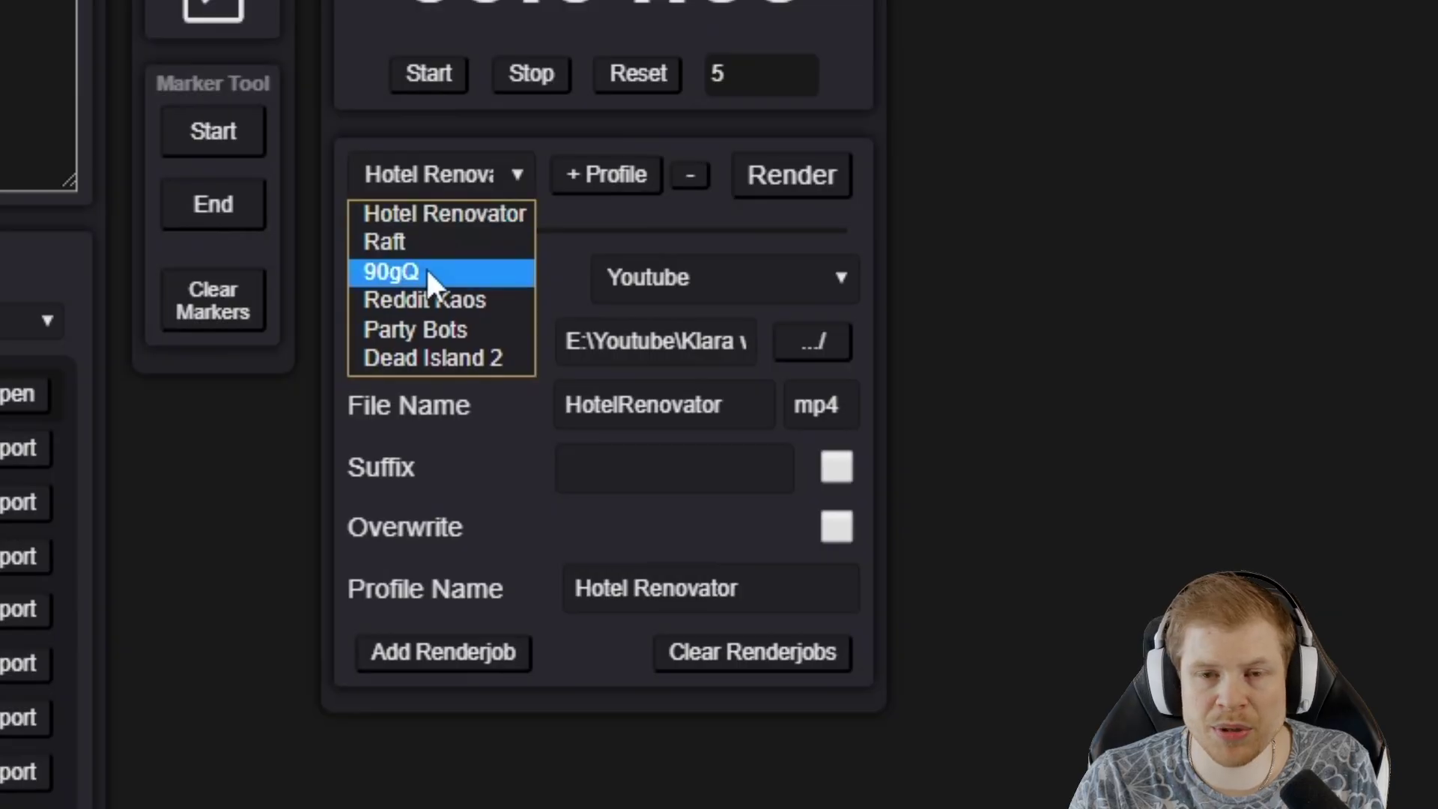
{"action": "left_click", "coordinate": [451, 361]}
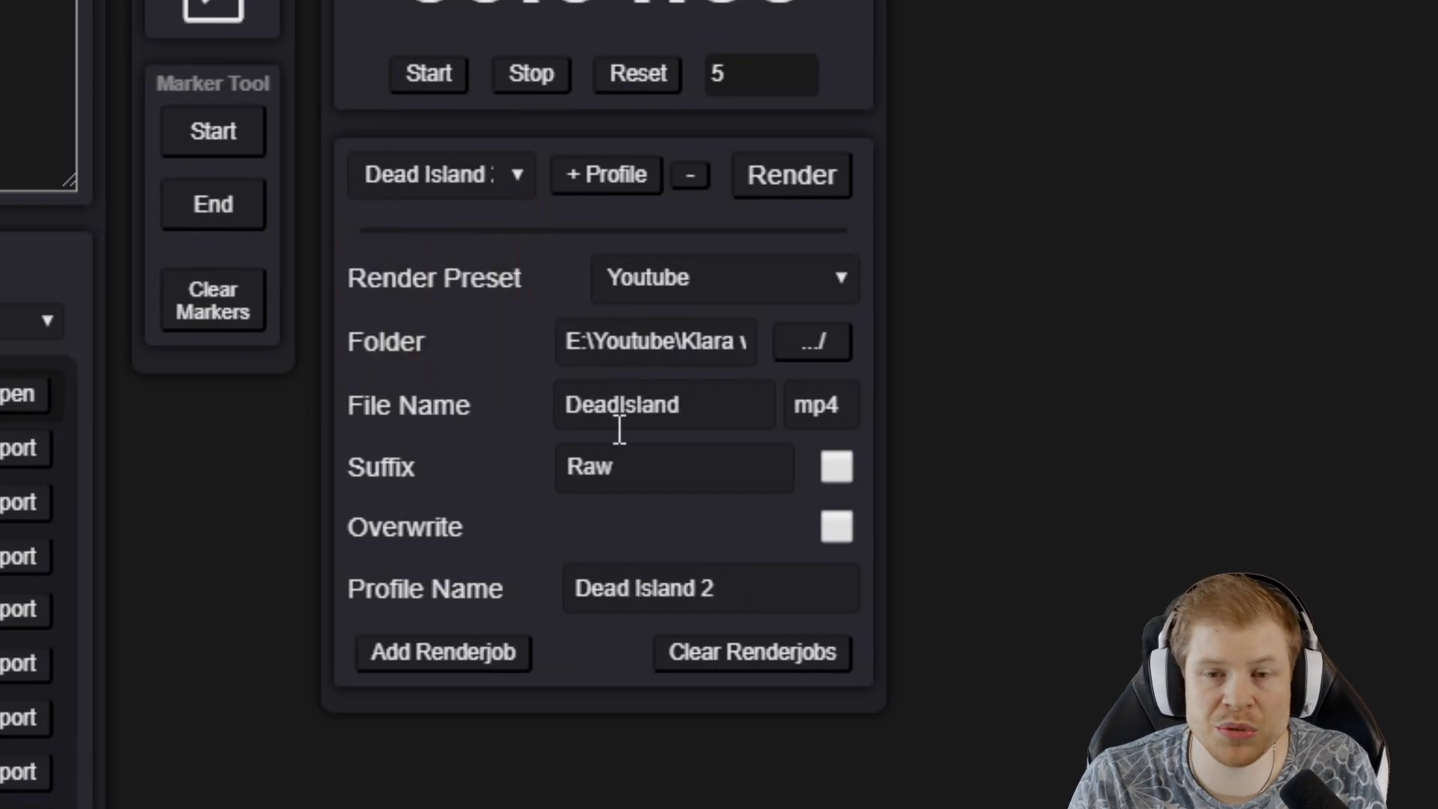
{"action": "left_click", "coordinate": [505, 180]}
{"action": "left_click", "coordinate": [458, 362]}
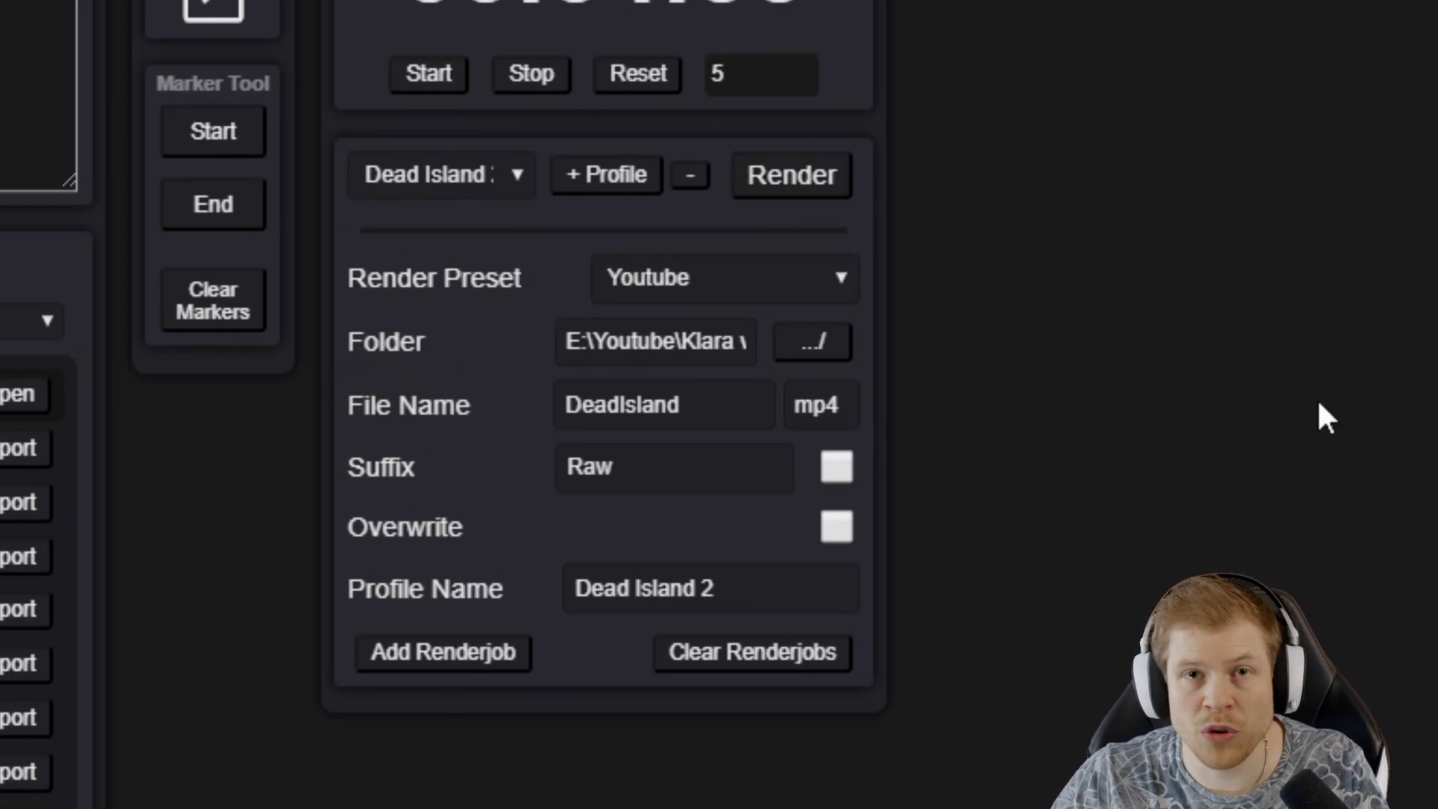
Review the Dead Island 2 profile's Youtube preset, output folder, file name and Raw suffix.
{"action": "left_click", "coordinate": [759, 276]}
{"action": "left_click", "coordinate": [739, 272]}
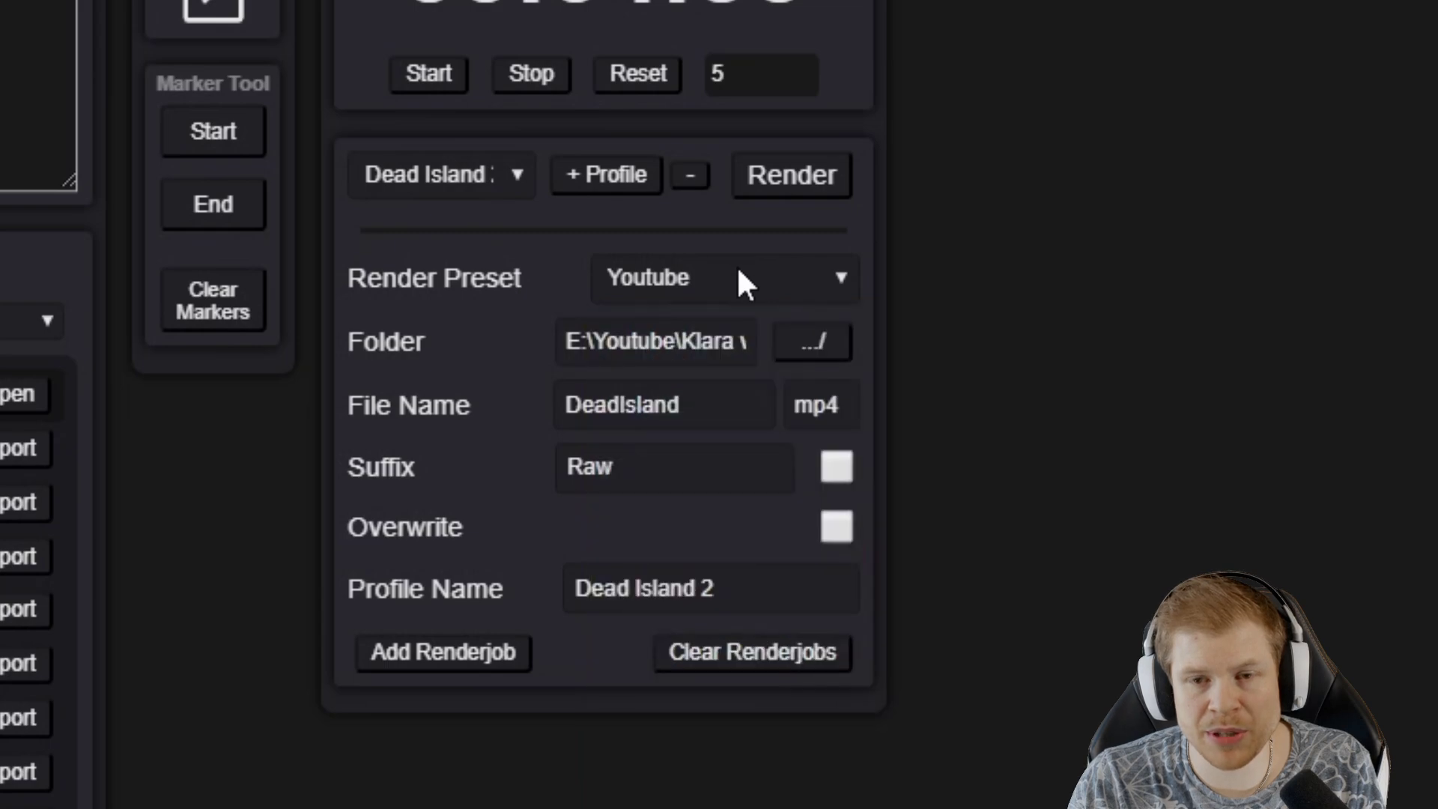
{"action": "left_click_drag", "start_coordinate": [735, 341], "coordinate": [568, 337]}
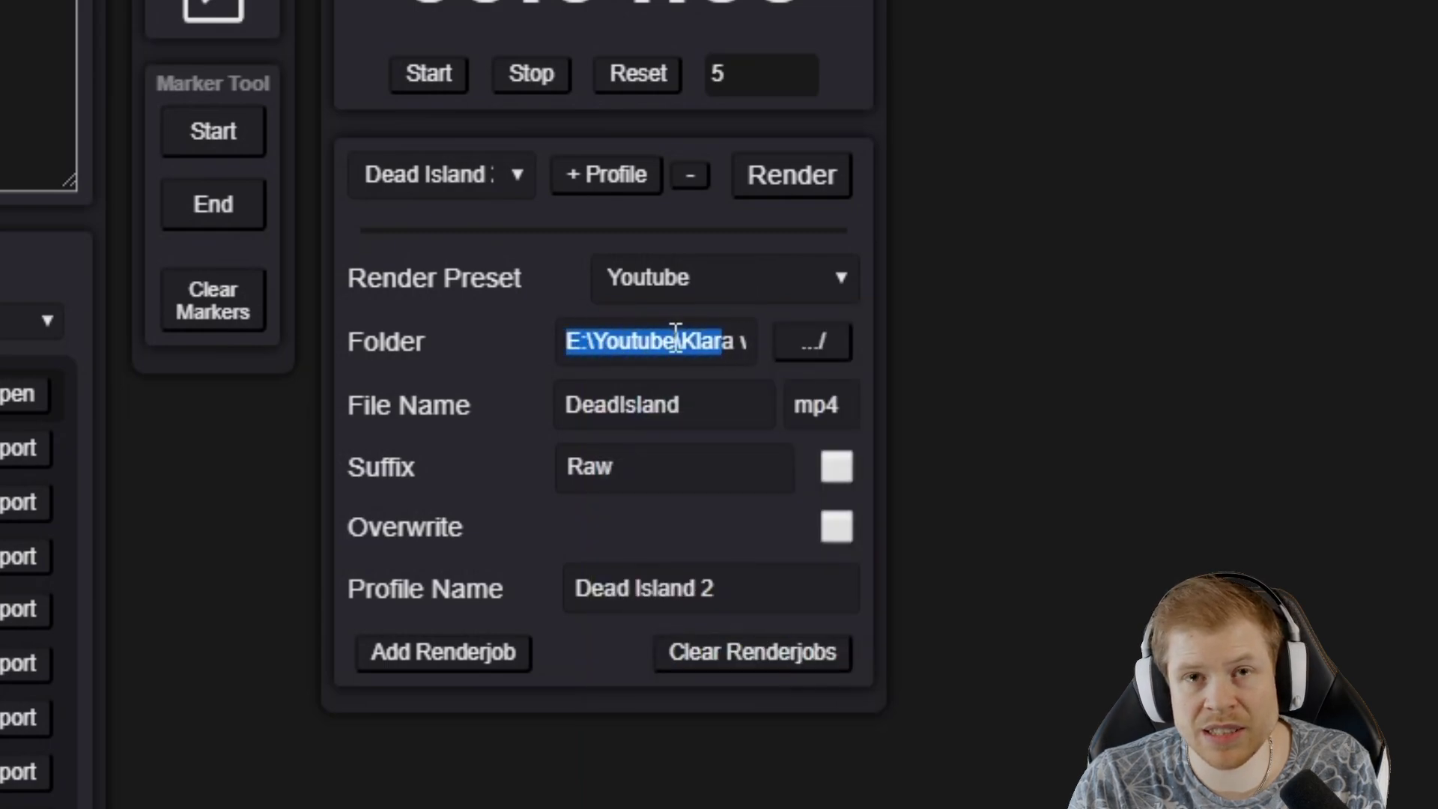
{"action": "left_click", "coordinate": [678, 341]}
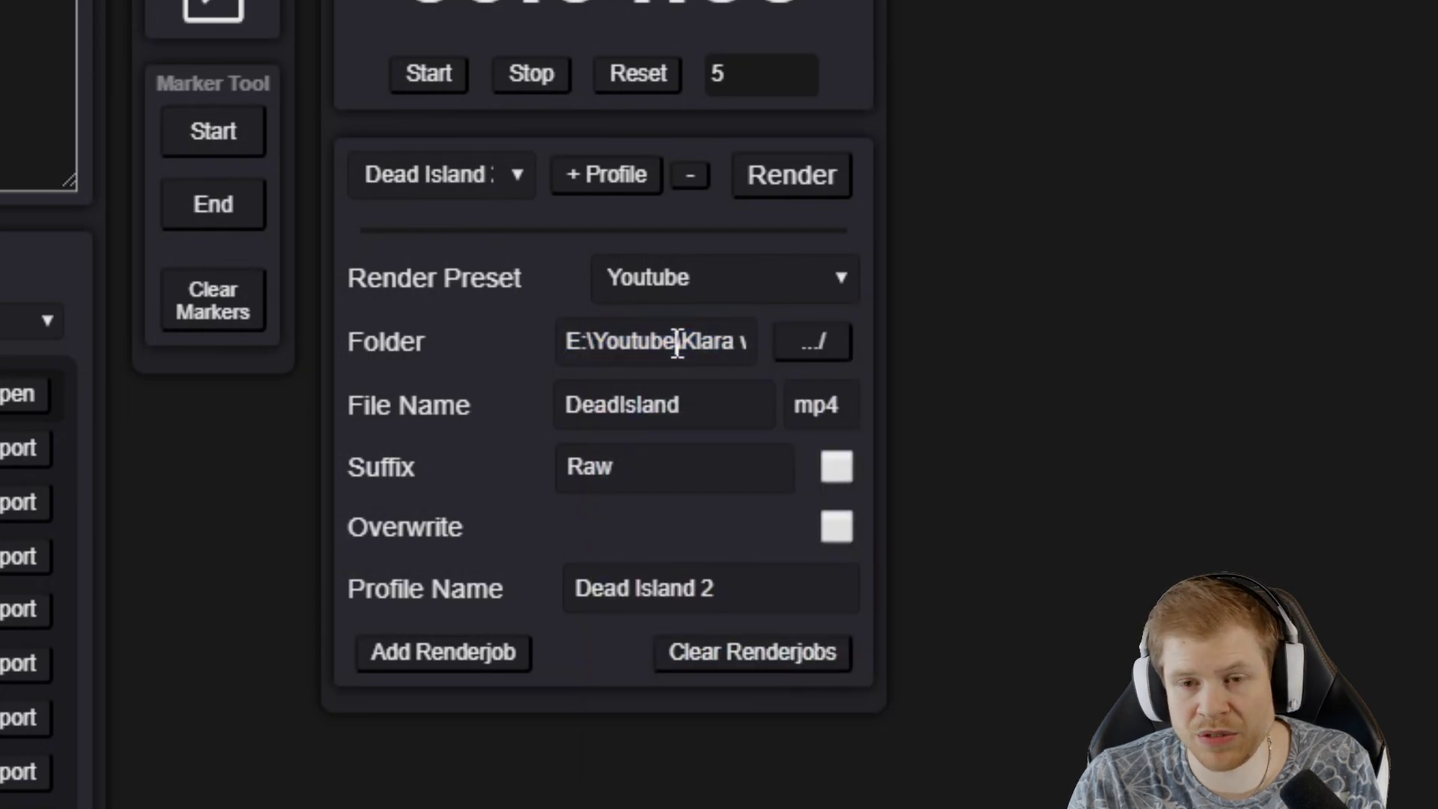
{"action": "left_click", "coordinate": [715, 400]}
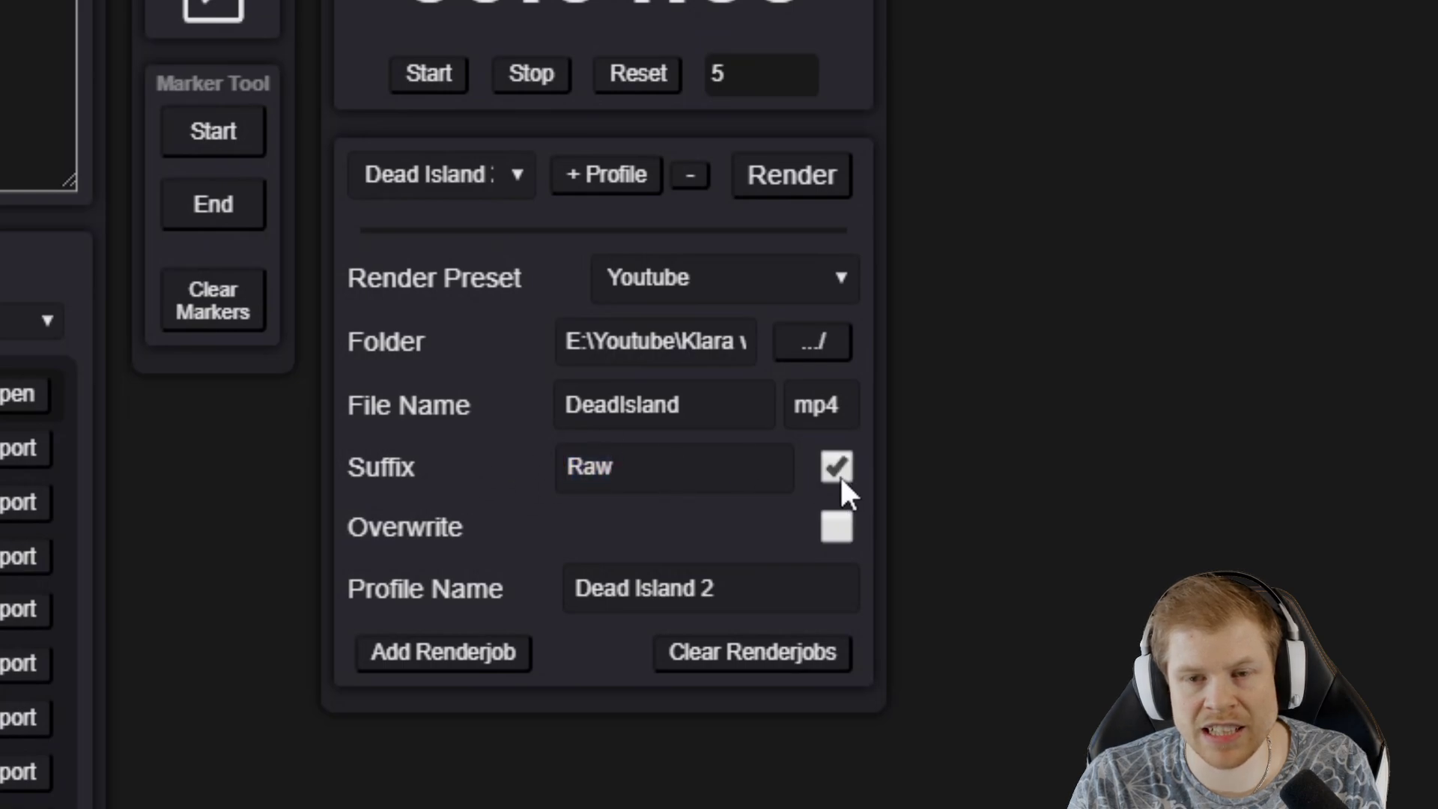
{"action": "double_click", "coordinate": [666, 475]}
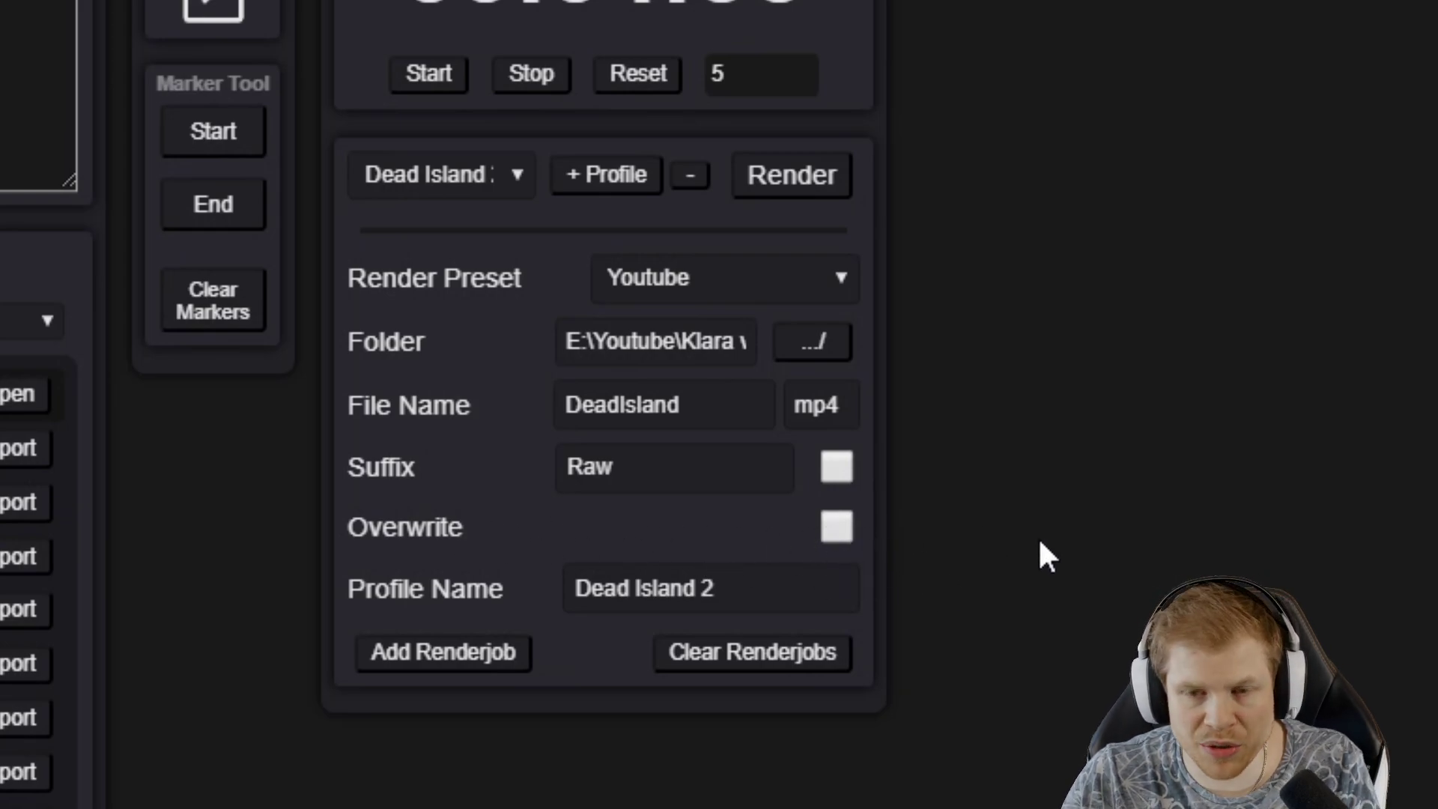
{"action": "left_click", "coordinate": [786, 592]}
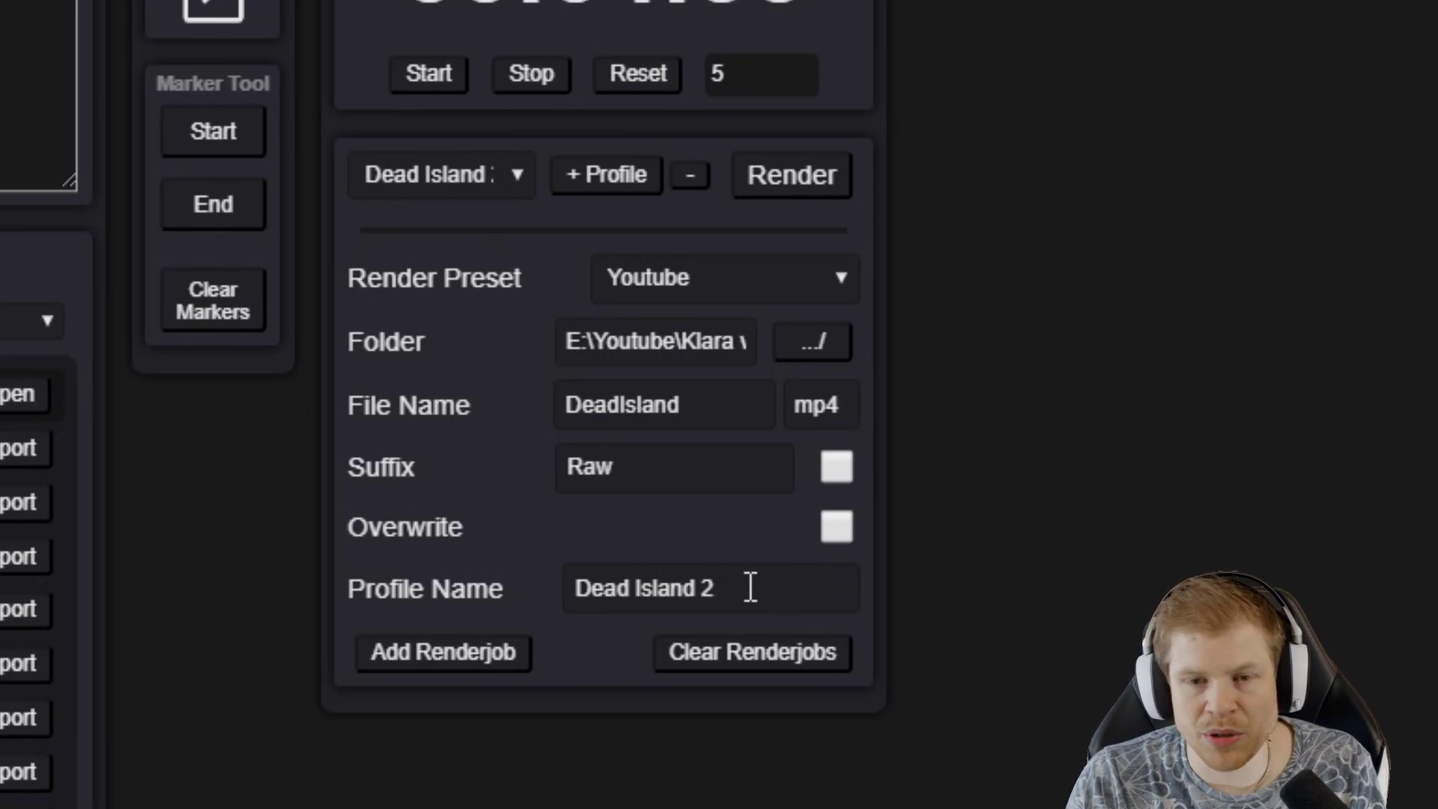
{"action": "left_click_drag", "start_coordinate": [752, 588], "coordinate": [547, 587]}
{"action": "left_click", "coordinate": [481, 194]}
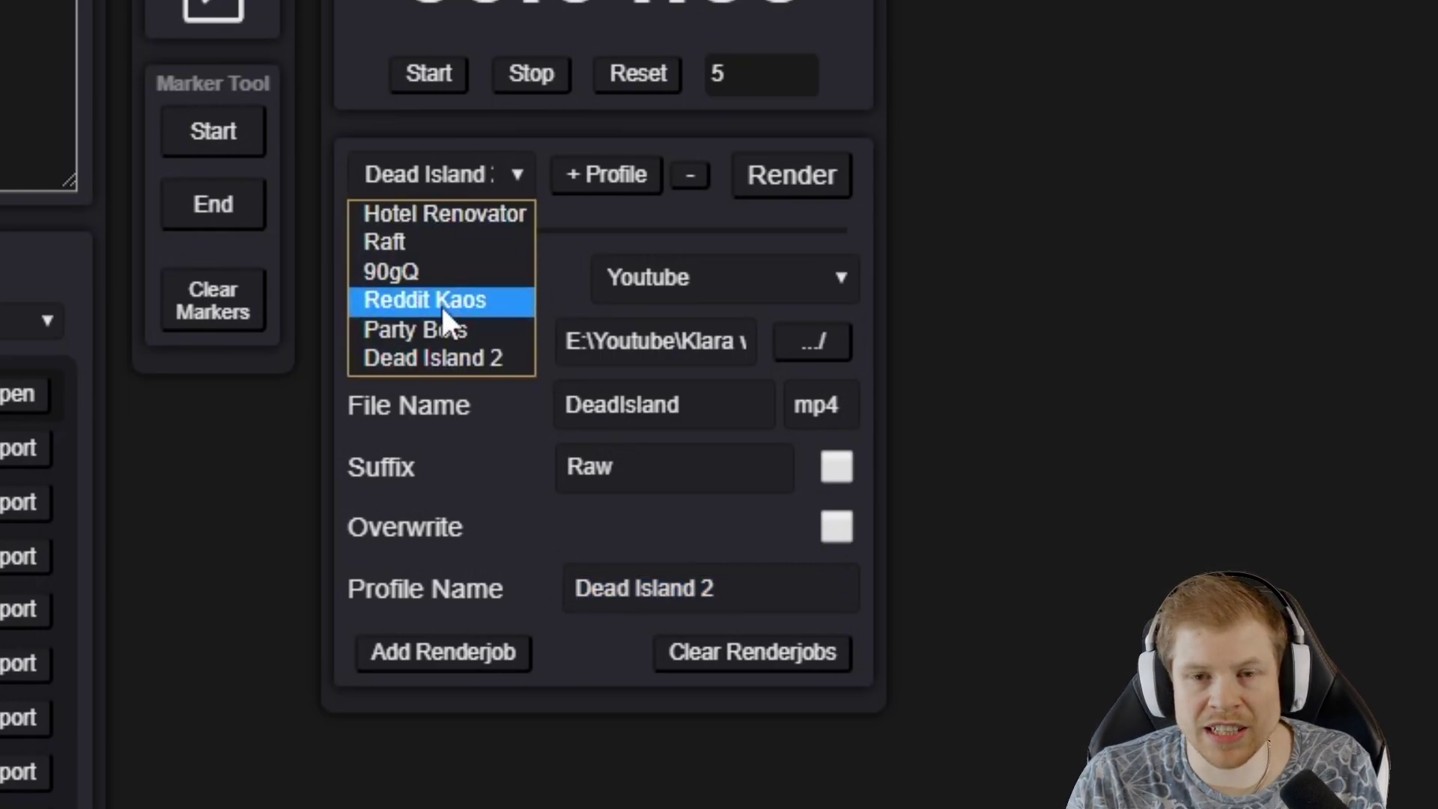
{"action": "left_click", "coordinate": [384, 353]}
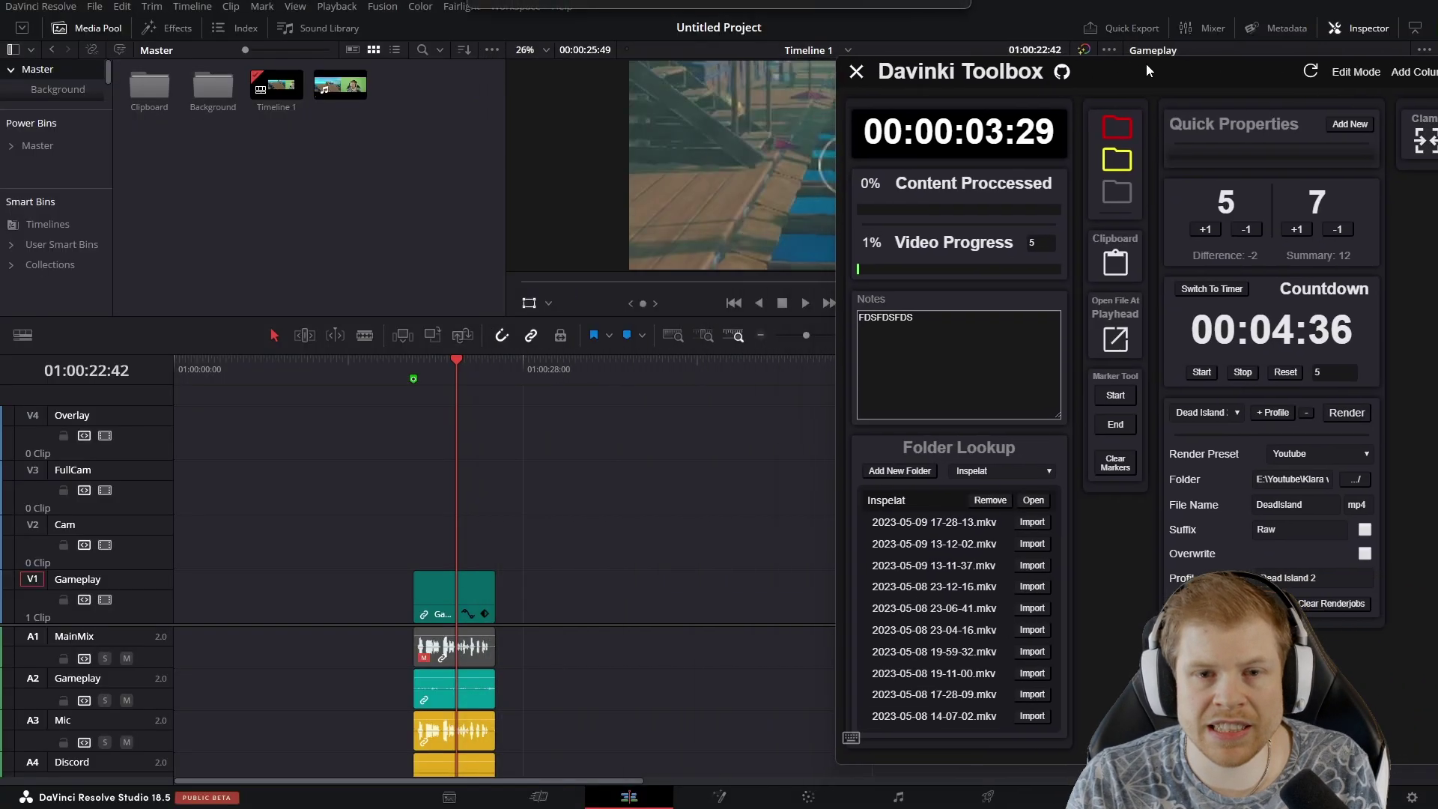
Mark the end point at 01:00:25:49 on the timeline ruler.
{"action": "left_click", "coordinate": [497, 371]}
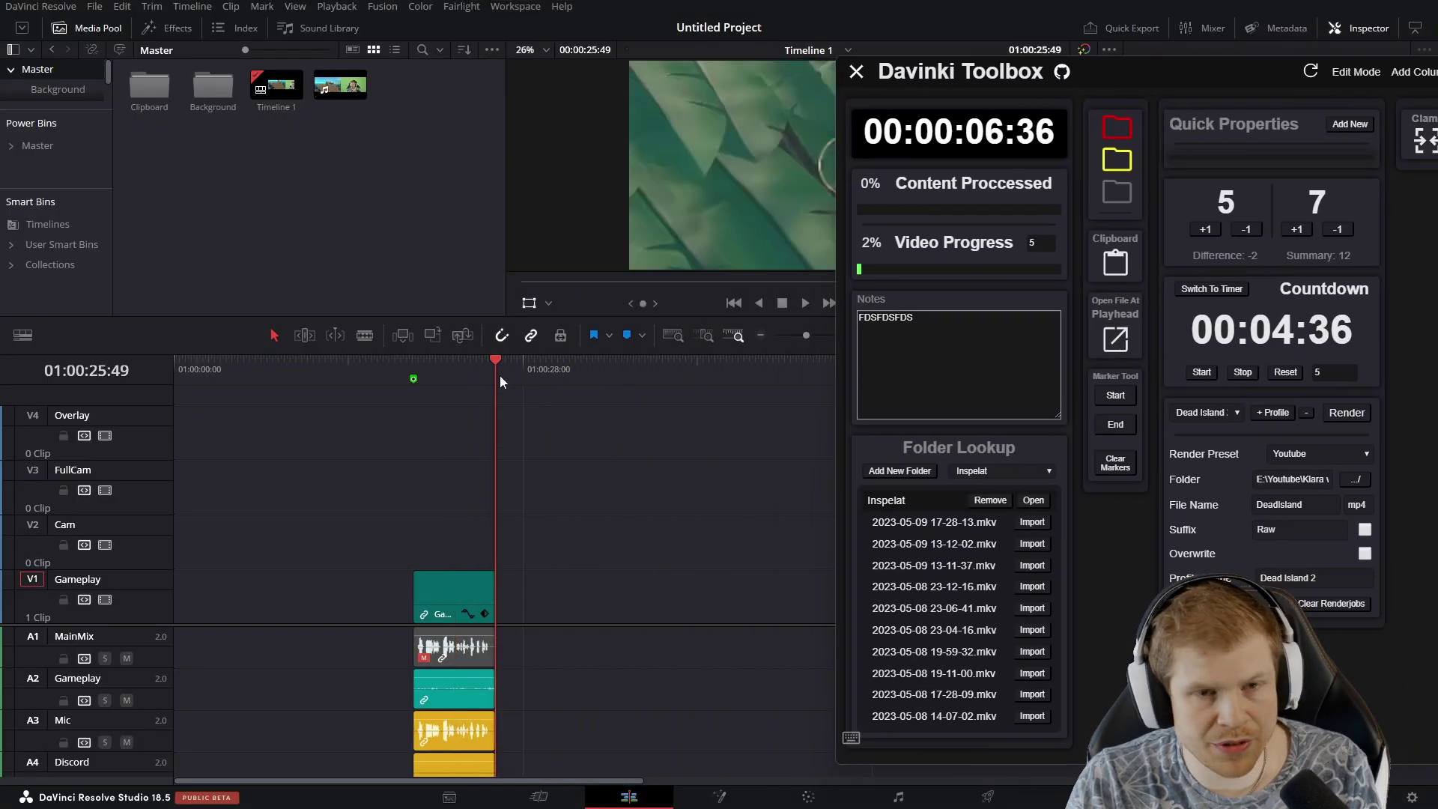
{"action": "key", "text": "m"}
{"action": "left_click_drag", "start_coordinate": [421, 362], "coordinate": [495, 361]}
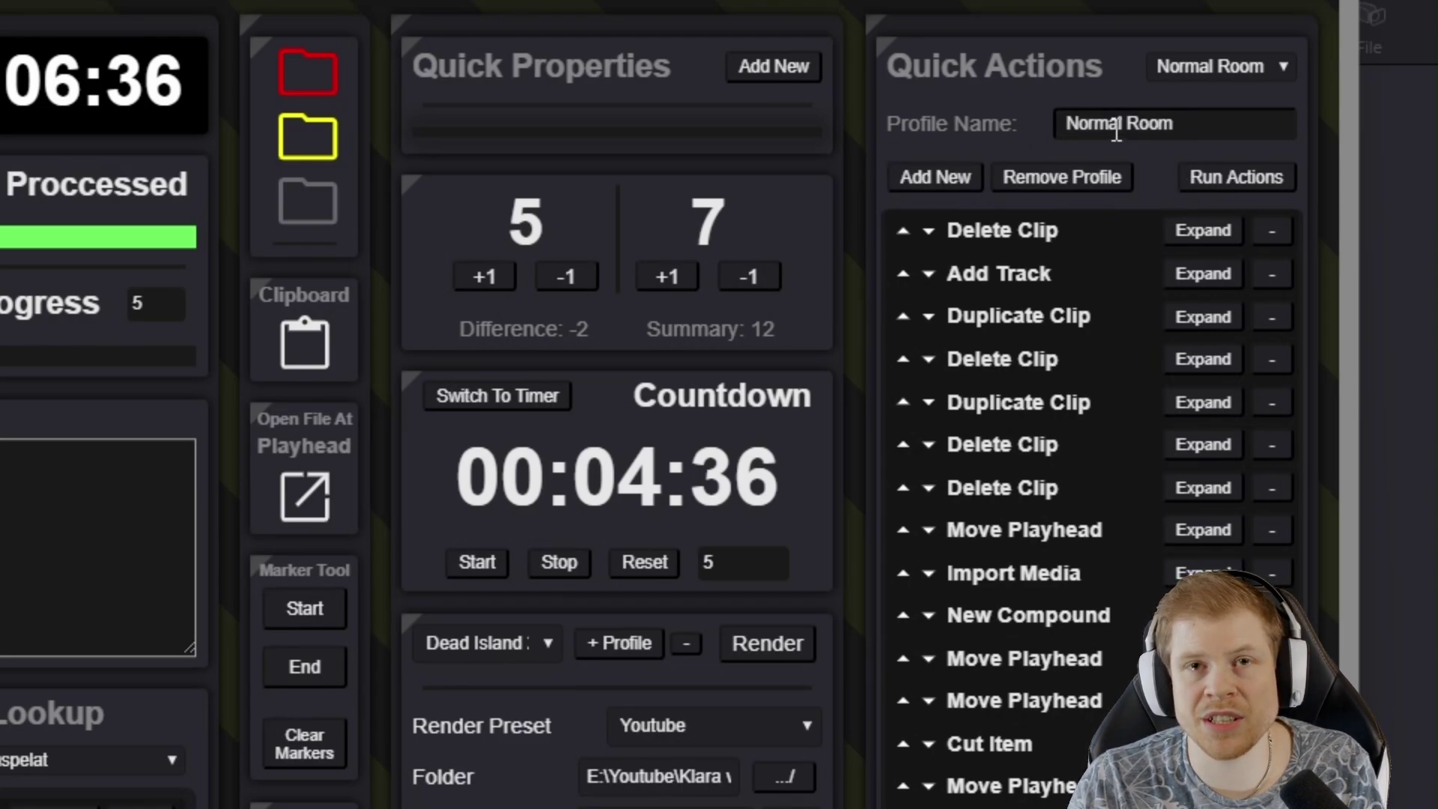
Load the Normal Room quick action profile and browse the available action types.
{"action": "left_click", "coordinate": [1210, 65]}
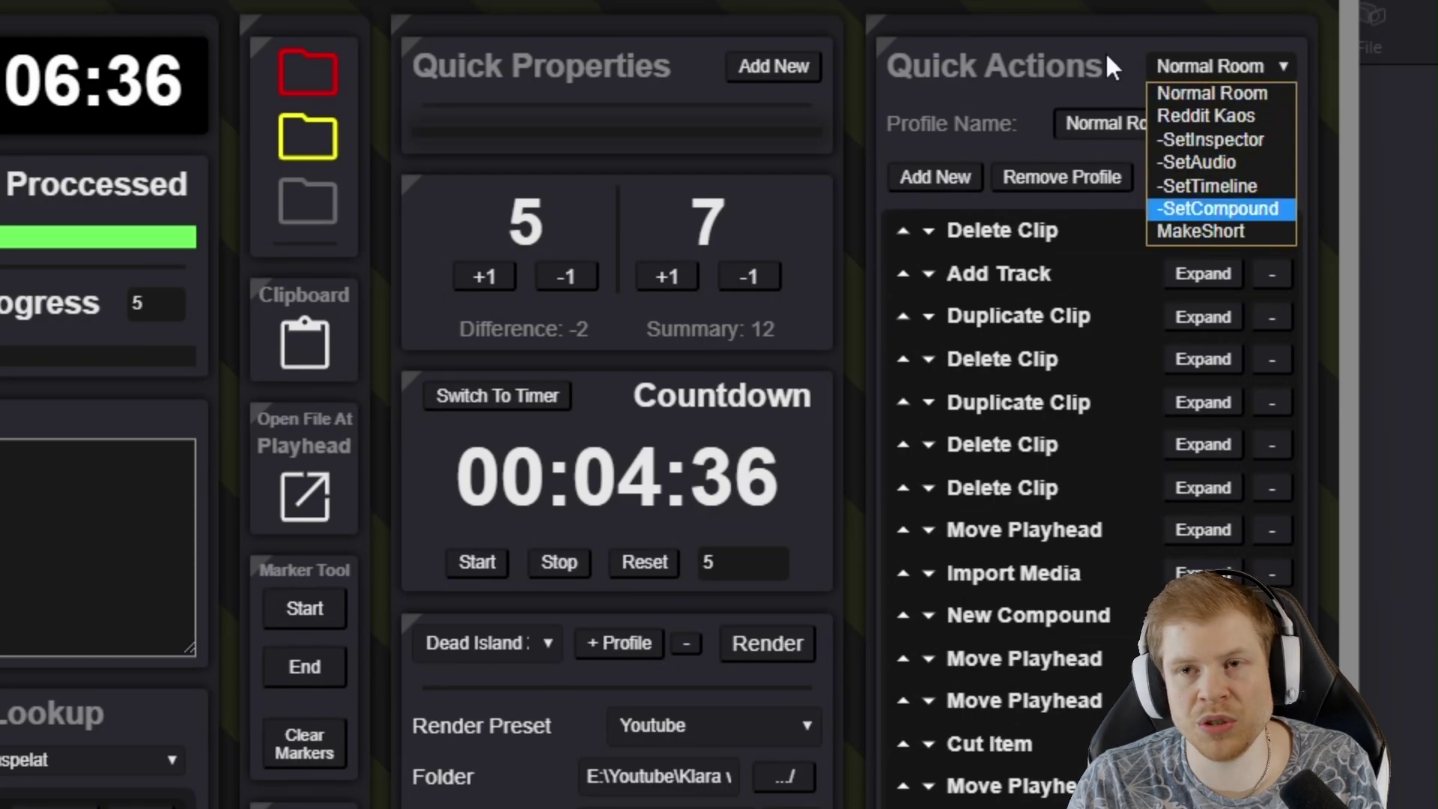
{"action": "left_click", "coordinate": [1103, 52]}
{"action": "left_click", "coordinate": [1212, 66]}
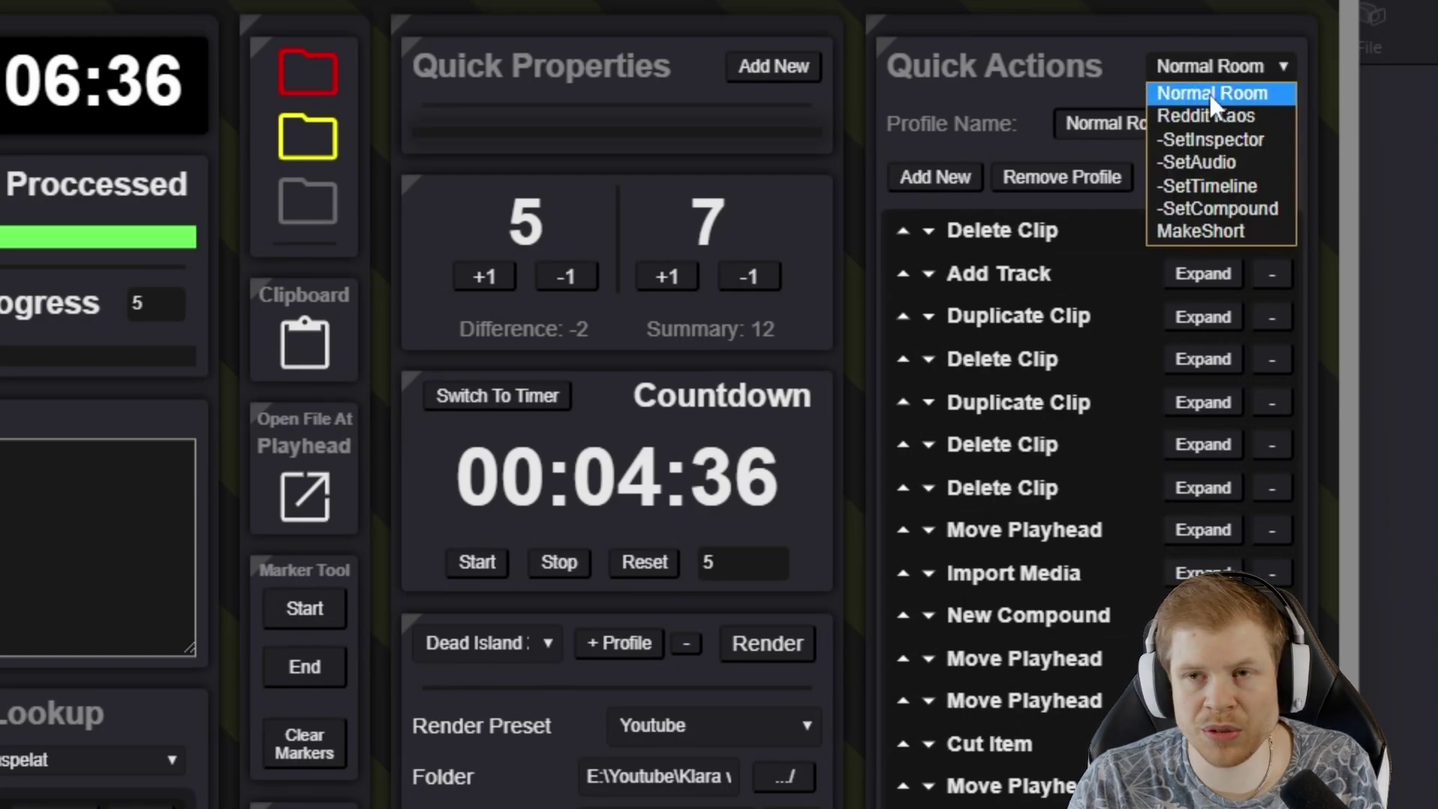
{"action": "left_click", "coordinate": [1211, 95]}
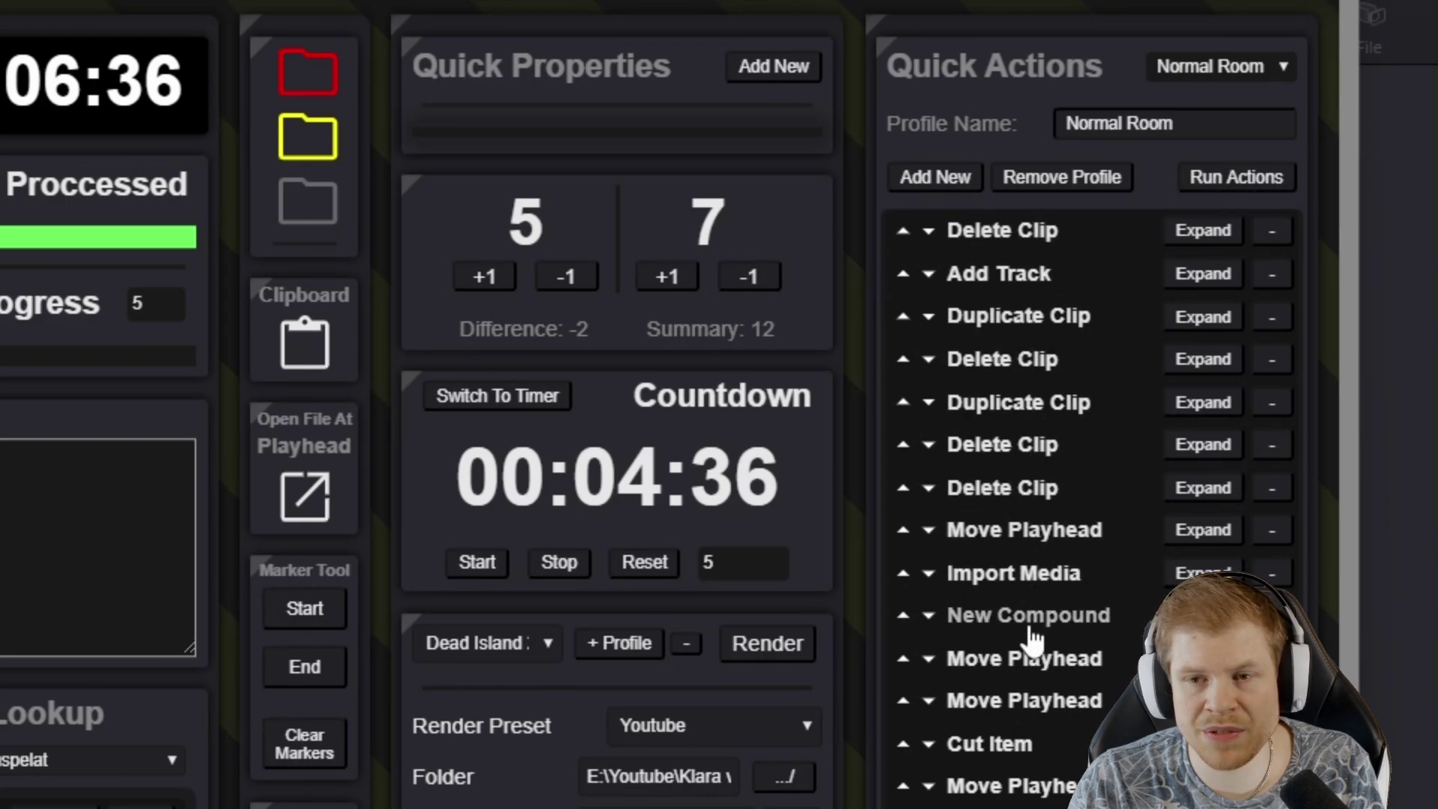
{"action": "scroll", "coordinate": [1032, 491], "scroll_direction": "down", "scroll_amount": 2}
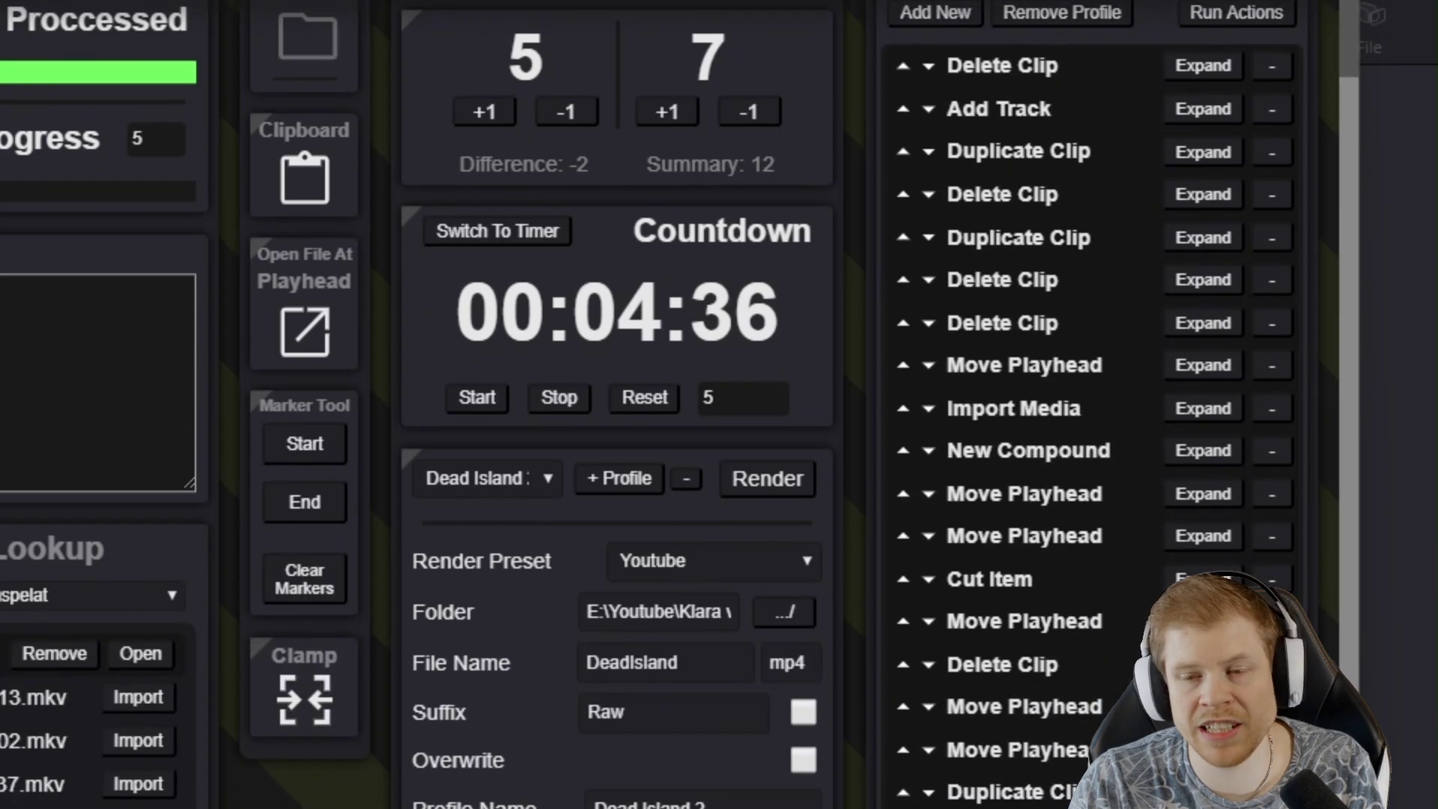
{"action": "scroll", "coordinate": [1069, 601], "scroll_direction": "down", "scroll_amount": 5}
{"action": "left_click", "coordinate": [1068, 608]}
{"action": "scroll", "coordinate": [1068, 612], "scroll_direction": "down", "scroll_amount": 1}
{"action": "scroll", "coordinate": [1028, 221], "scroll_direction": "up", "scroll_amount": 1}
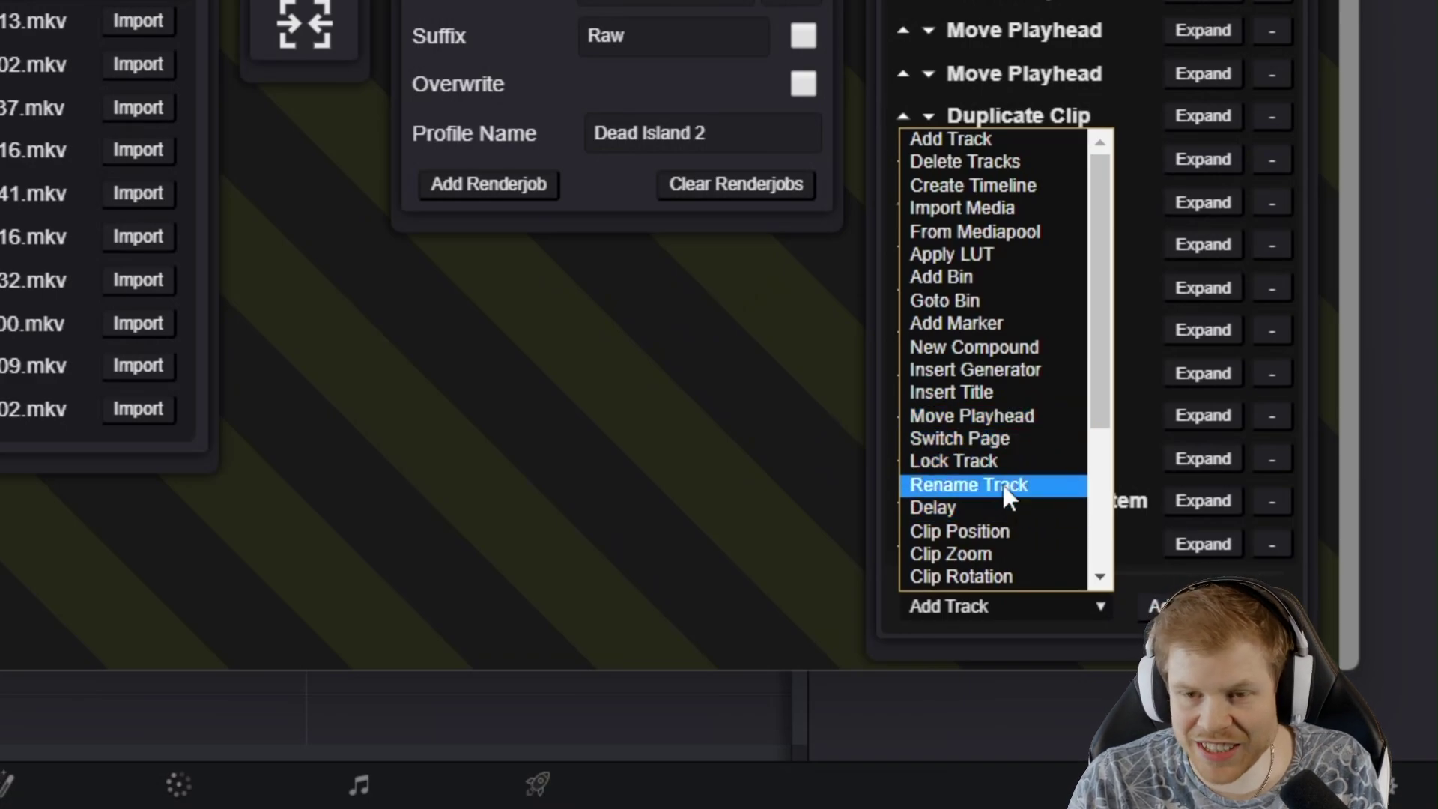
{"action": "scroll", "coordinate": [1001, 532], "scroll_direction": "down", "scroll_amount": 3}
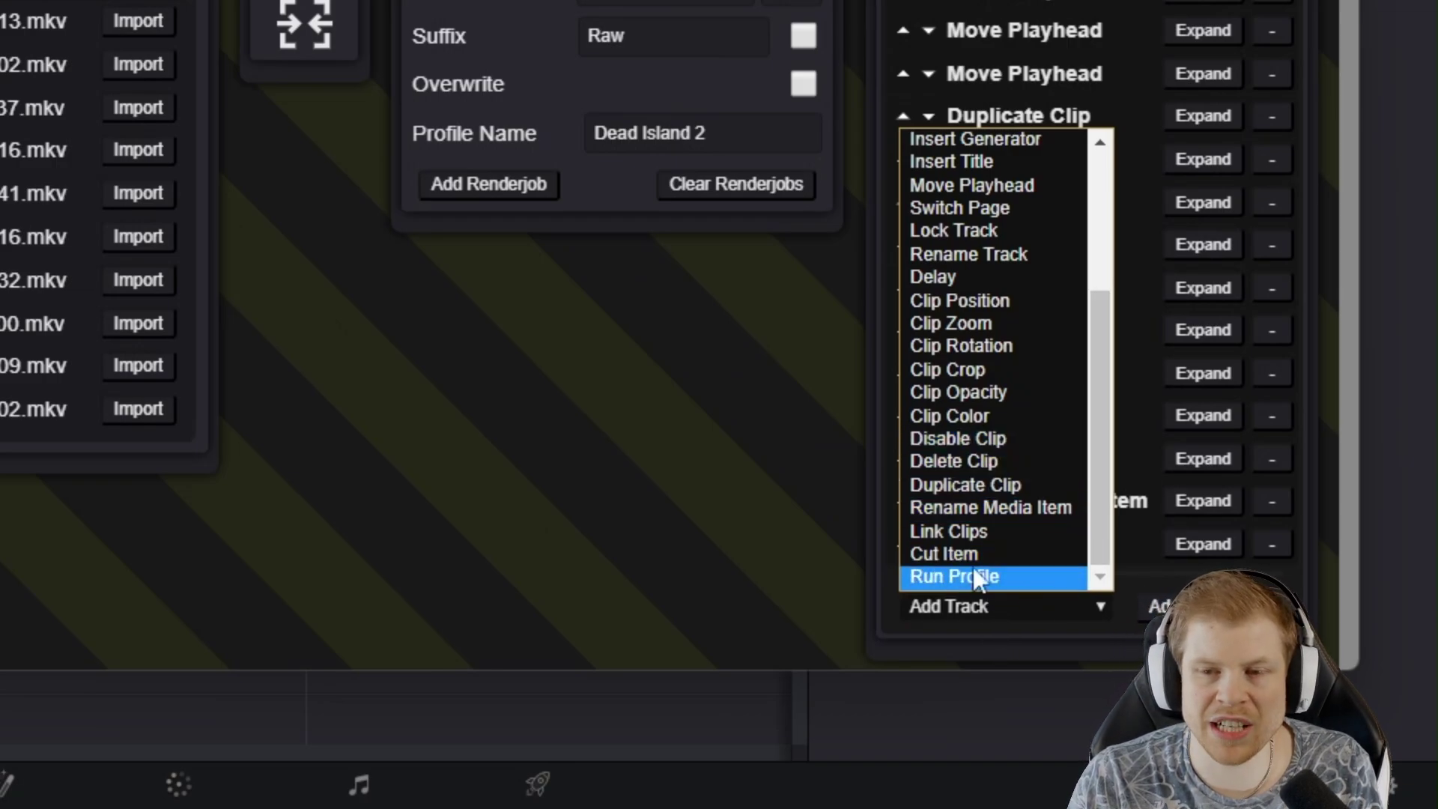
{"action": "type", "text": "insert t"}
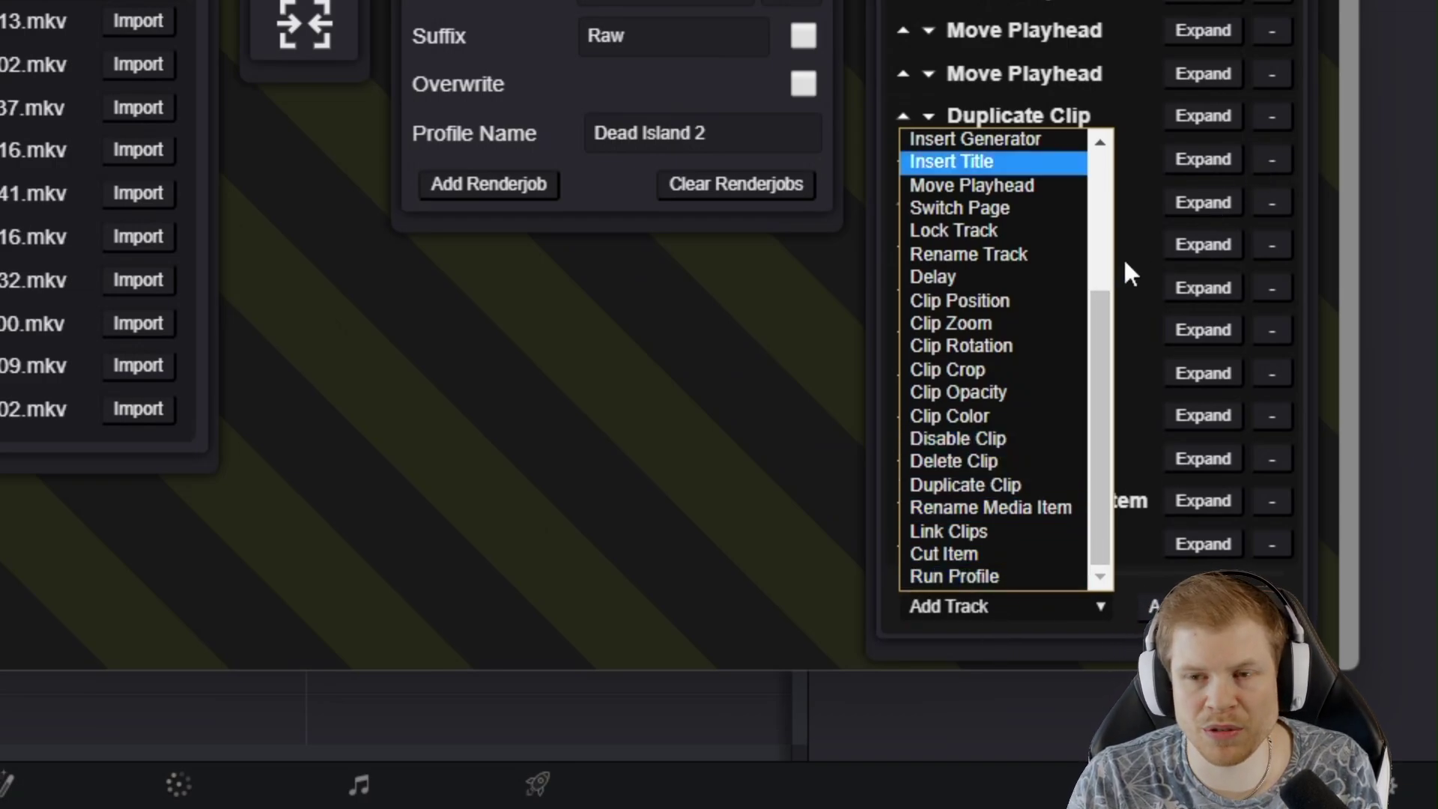
{"action": "left_click_drag", "start_coordinate": [1103, 320], "coordinate": [1093, 248]}
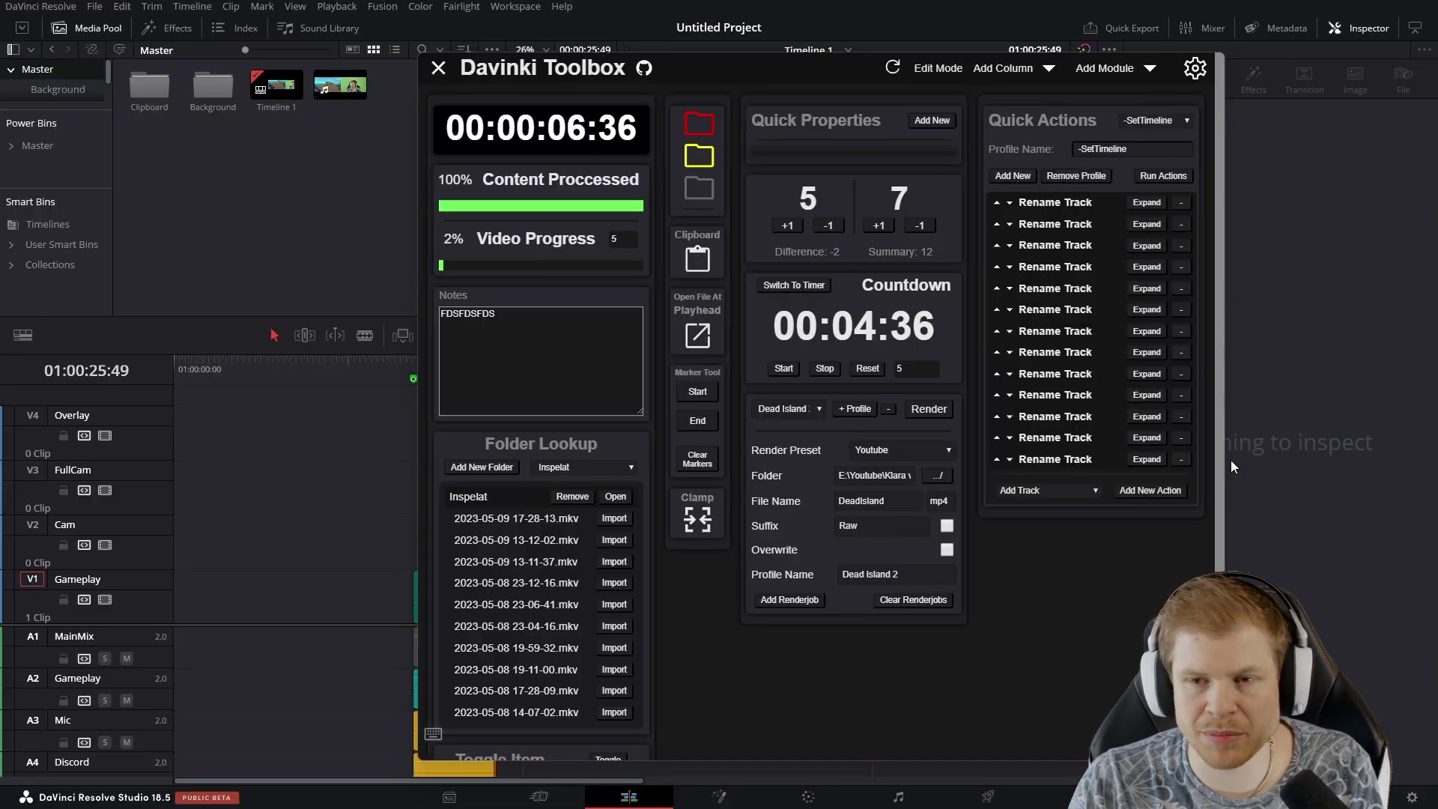
{"action": "scroll", "coordinate": [554, 488], "scroll_direction": "down", "scroll_amount": 3}
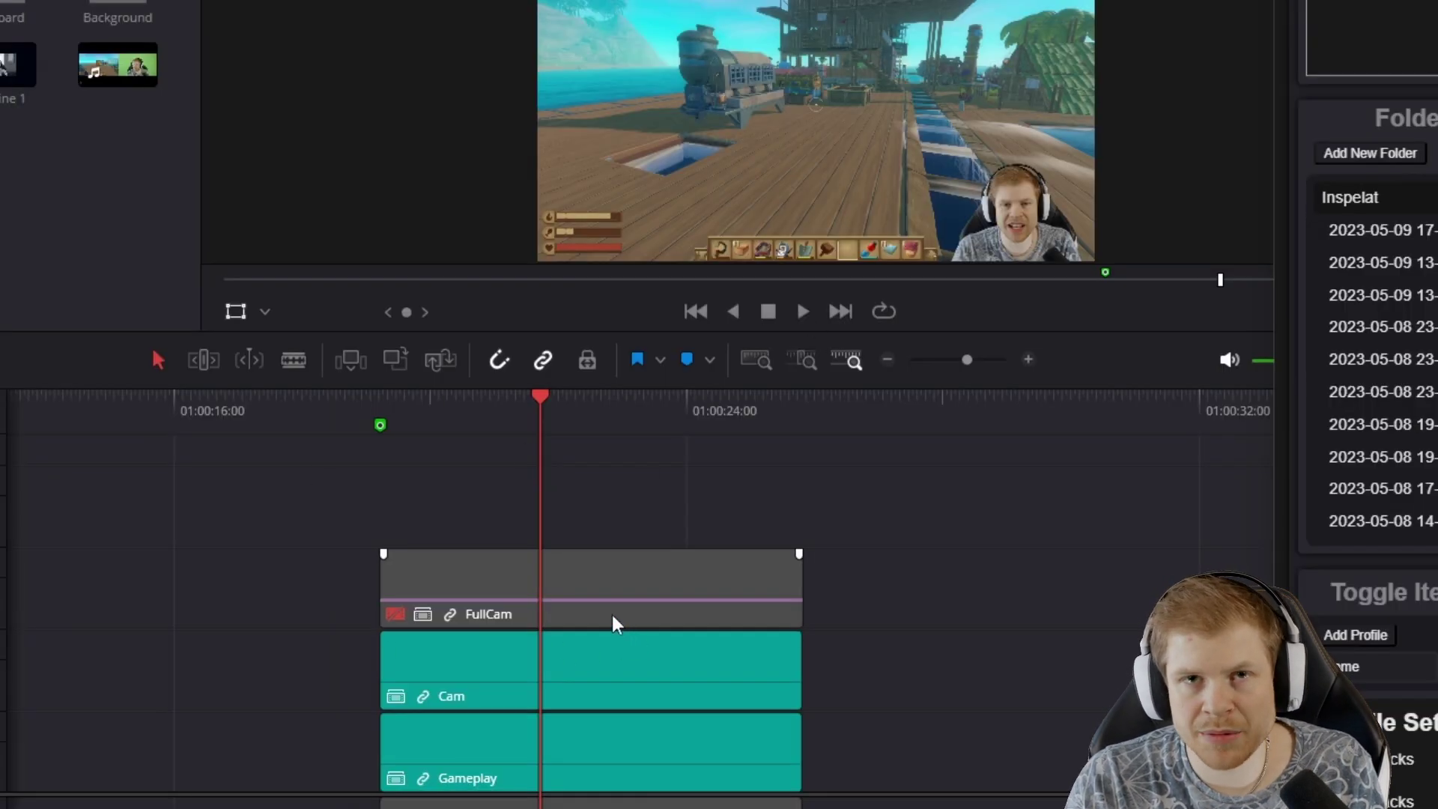
Split all clips at two playhead points, enabling the later FullCam part after each cut.
{"action": "key", "text": "ctrl+b"}
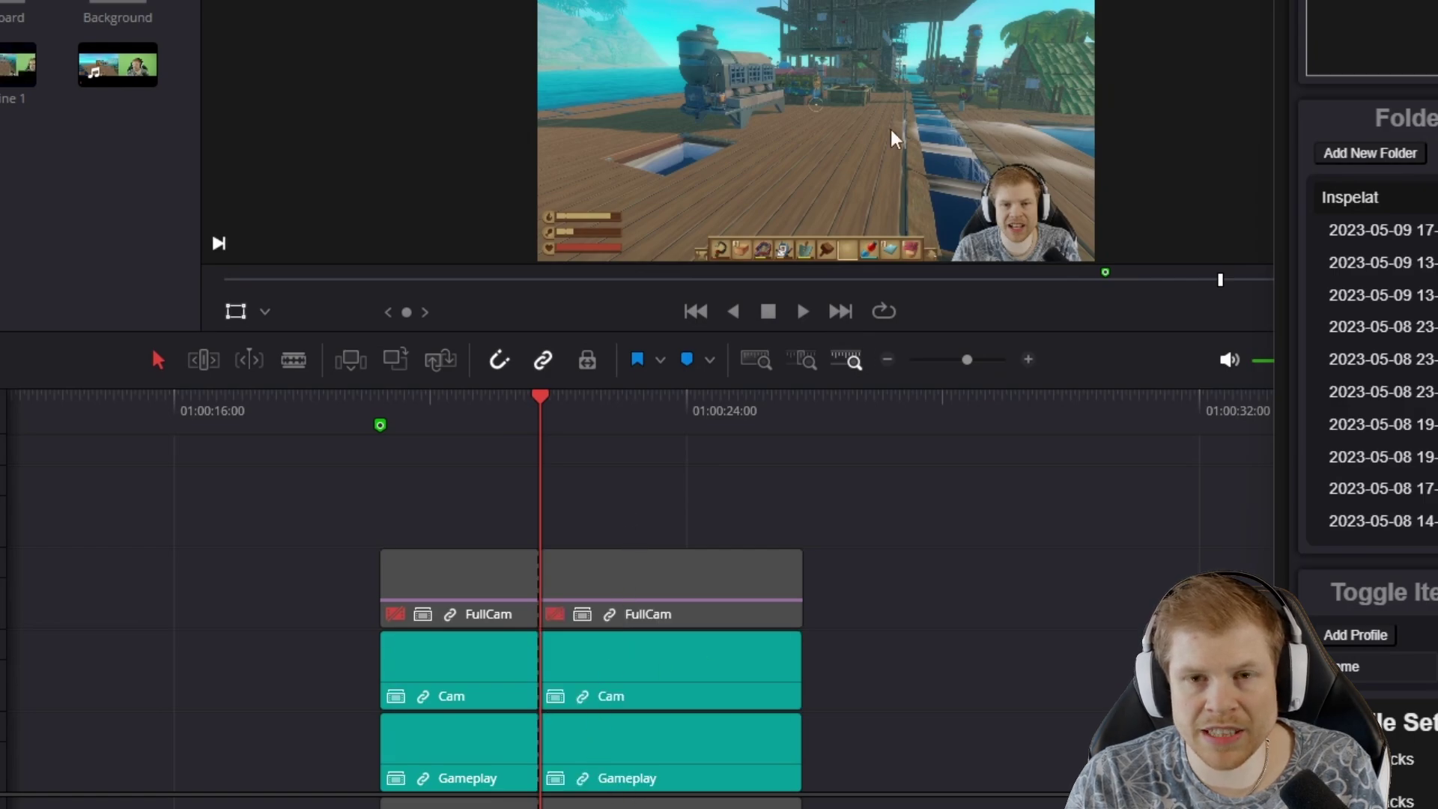
{"action": "left_click", "coordinate": [652, 596]}
{"action": "key", "text": "d"}
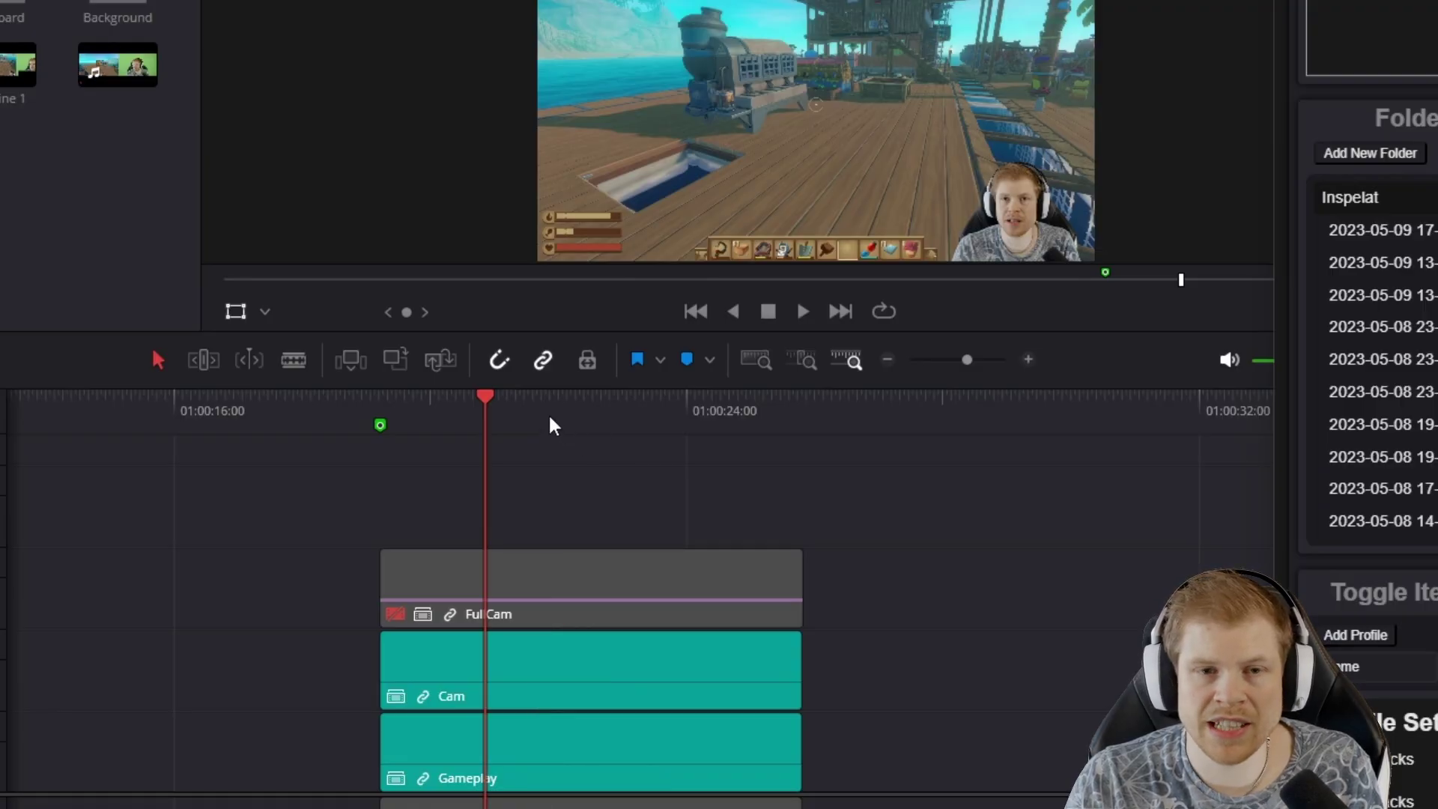
{"action": "left_click", "coordinate": [549, 415]}
{"action": "key", "text": "ctrl+b"}
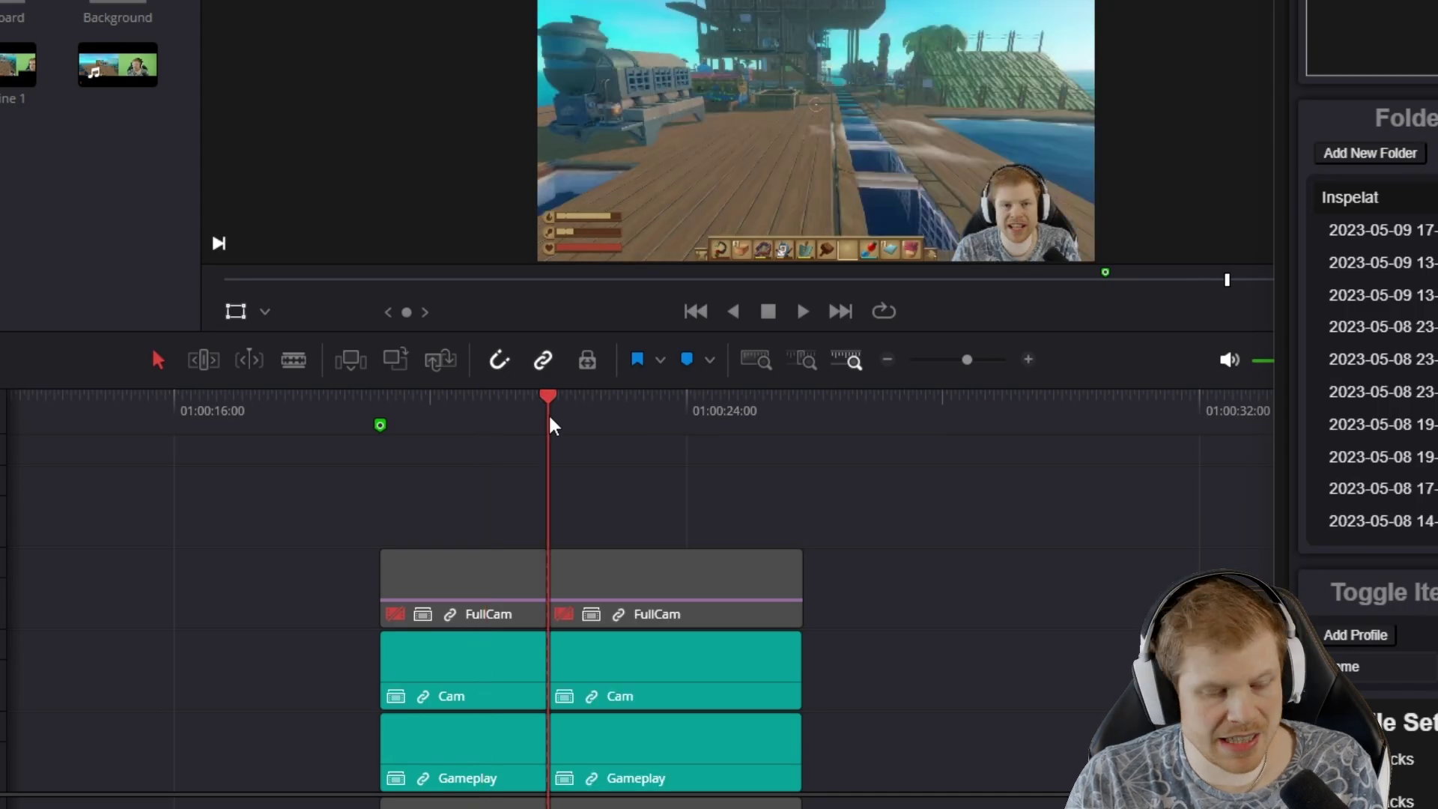
{"action": "mouse_move", "coordinate": [674, 579]}
{"action": "left_click", "coordinate": [657, 602]}
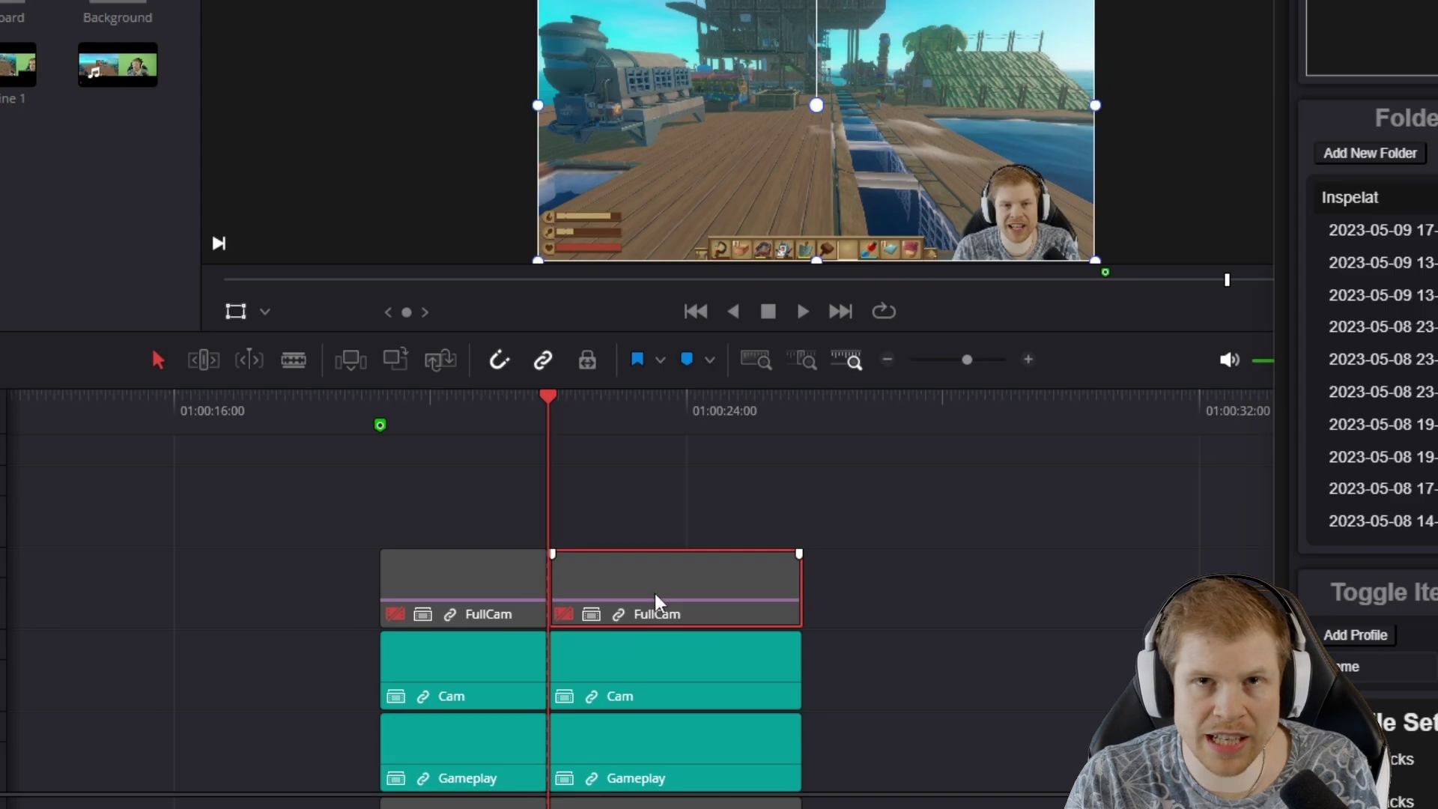
{"action": "key", "text": "d"}
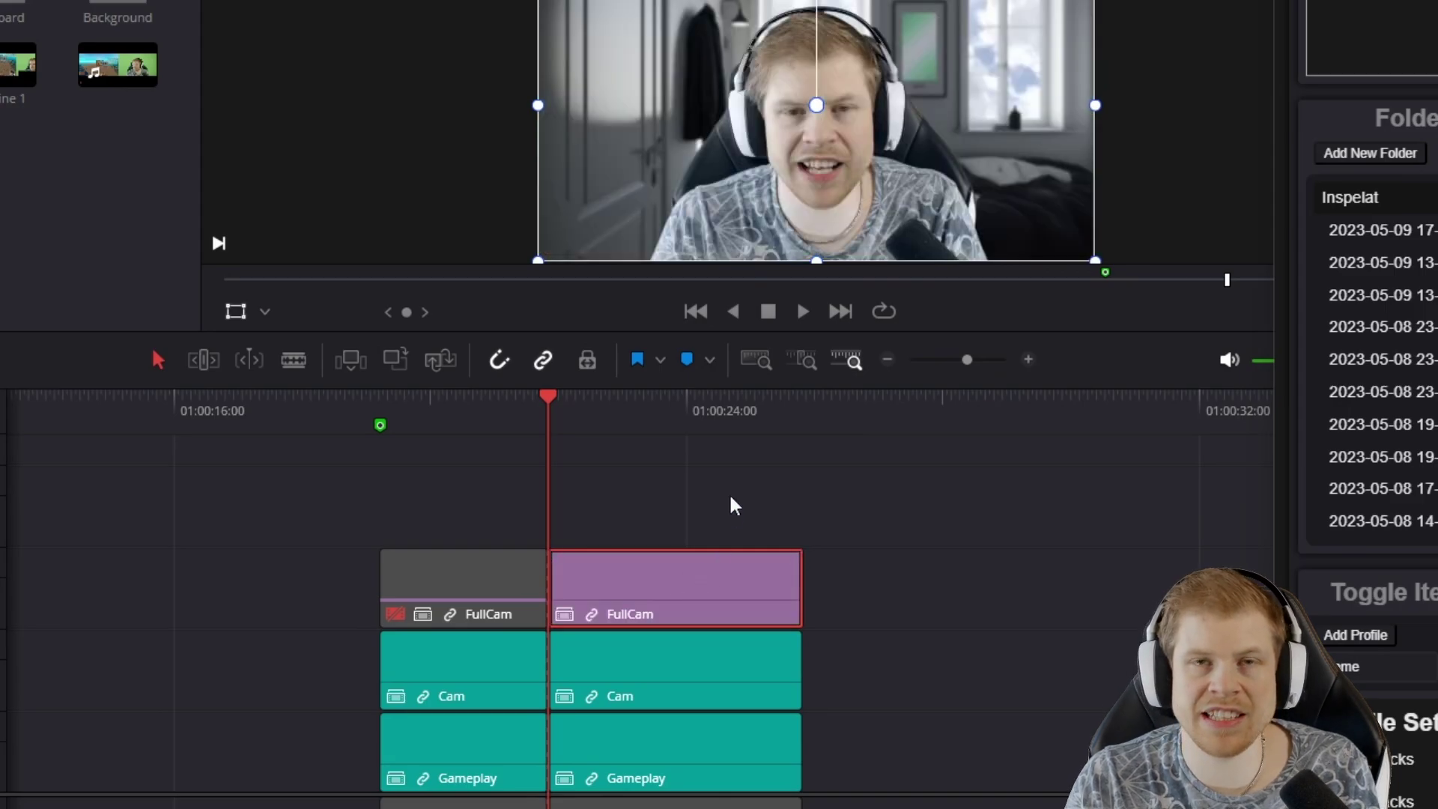
{"action": "left_click", "coordinate": [709, 479]}
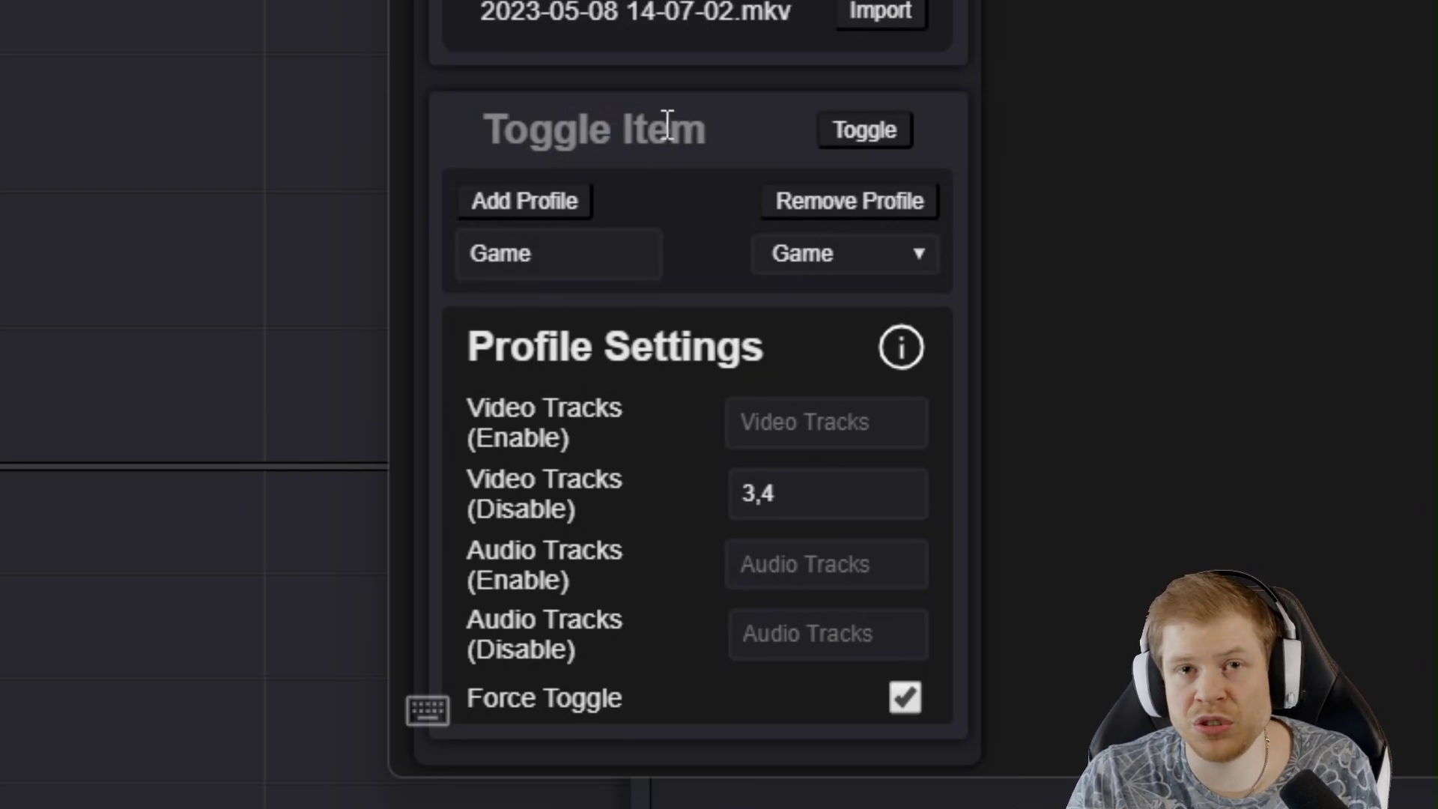
Browse the toggle profiles (Game, FullCam, FullCamNoColor) and keep Game loaded.
{"action": "left_click", "coordinate": [862, 252]}
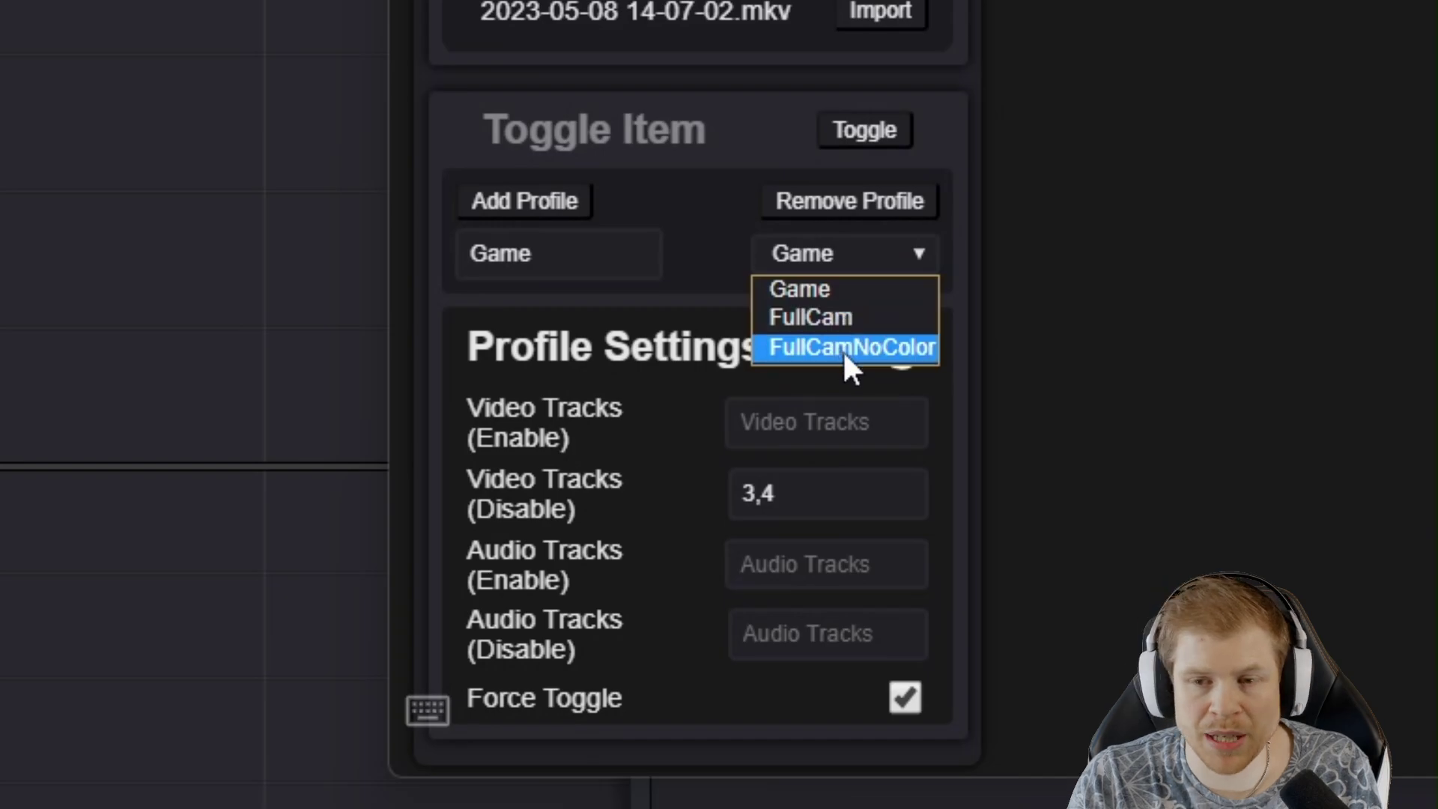
{"action": "key", "text": "Up"}
{"action": "left_click", "coordinate": [895, 277]}
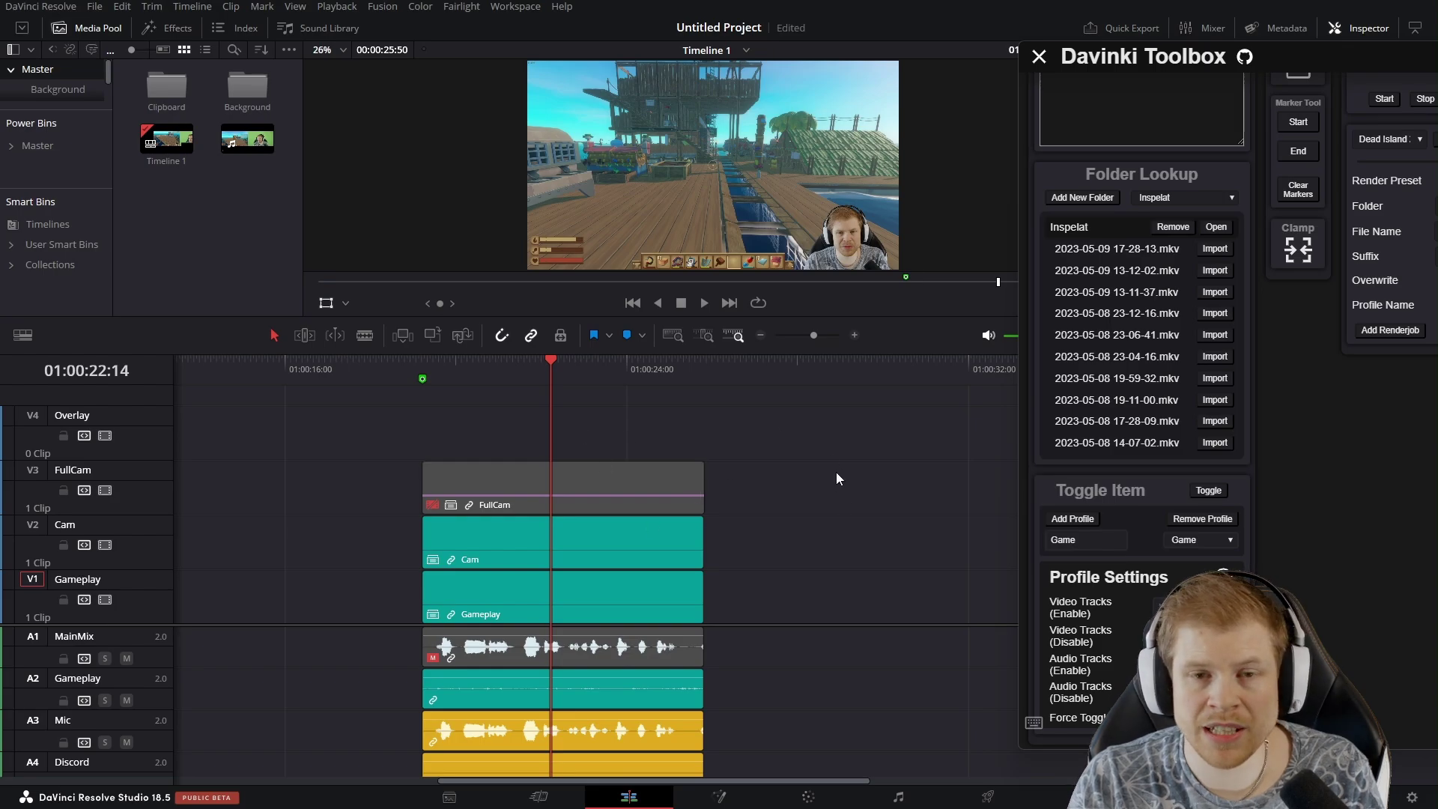
Toggle the FullCam clip off and on several times with D, leaving it enabled.
{"action": "key", "text": "d"}
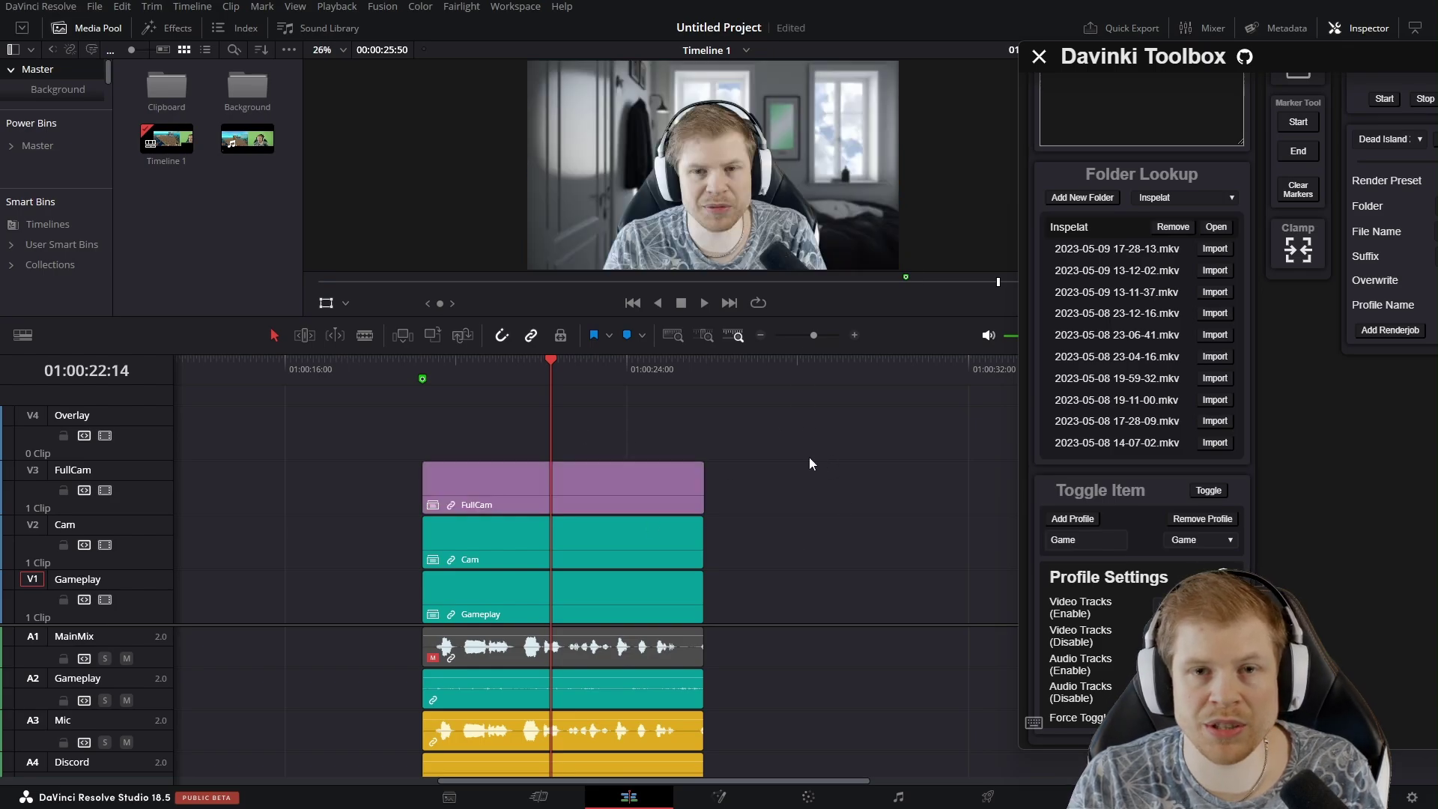
{"action": "key", "text": "d"}
{"action": "key", "text": "d"}
{"action": "key", "text": "d"}
{"action": "key", "text": "d"}
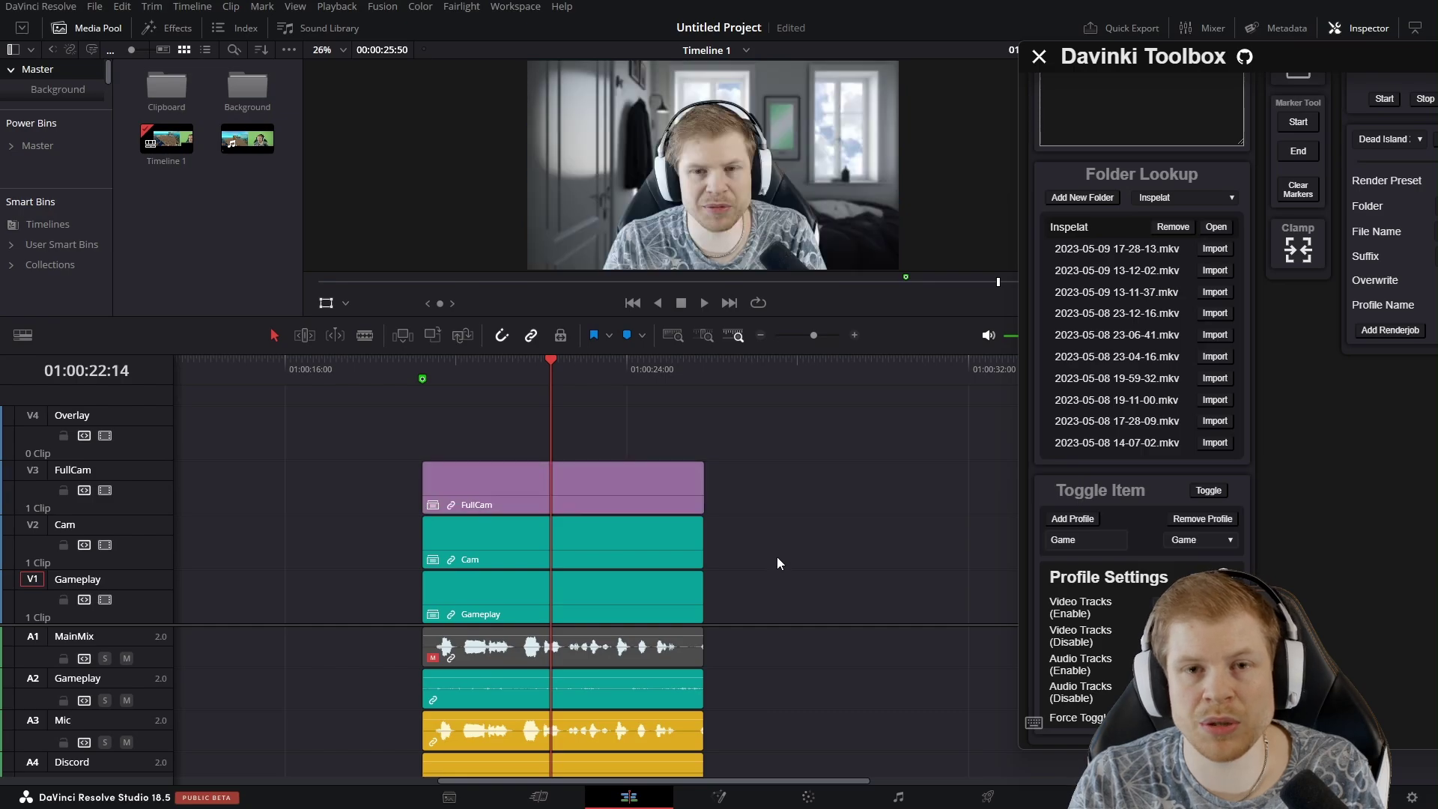
{"action": "key", "text": "d"}
{"action": "key", "text": "d"}
{"action": "key", "text": "d"}
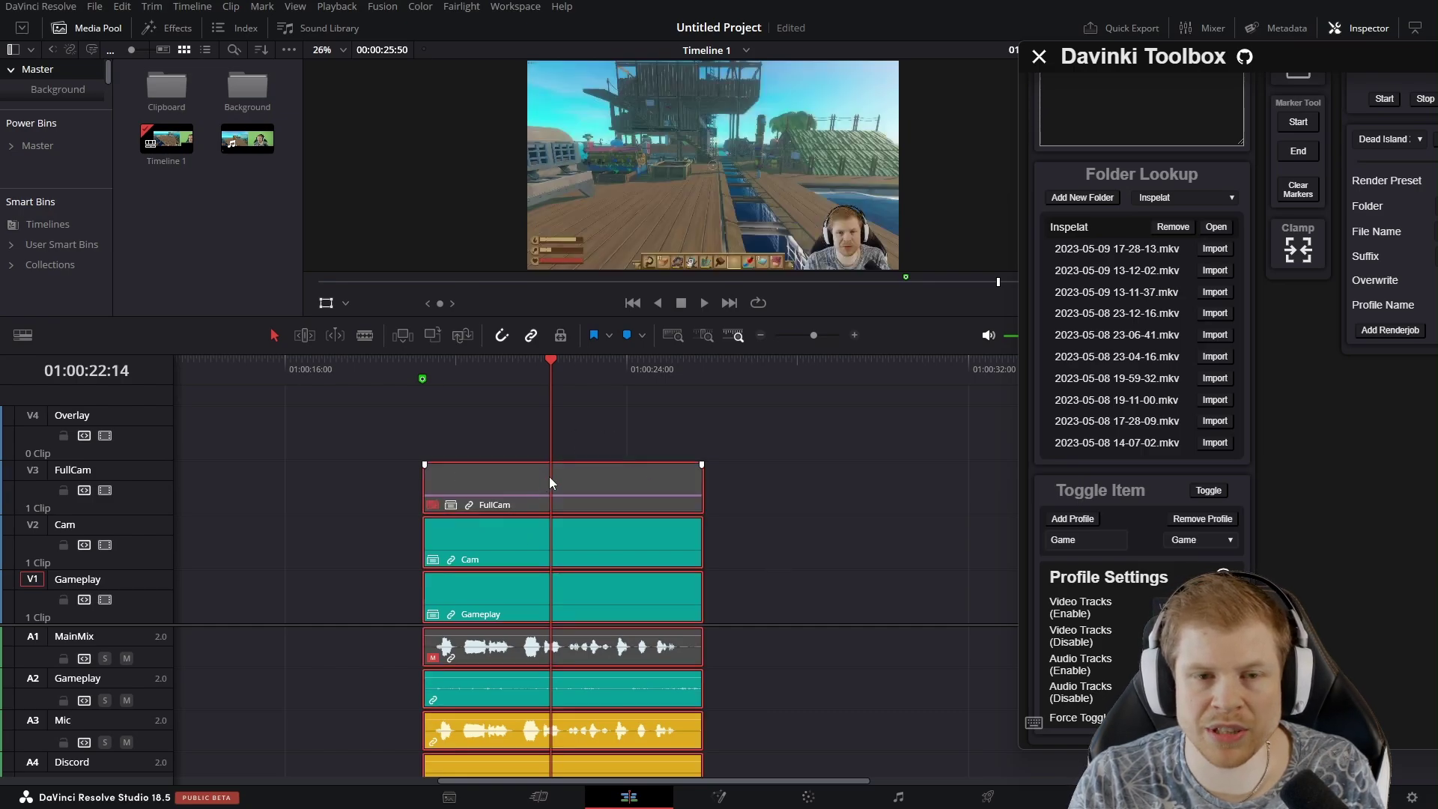
{"action": "key", "text": "d"}
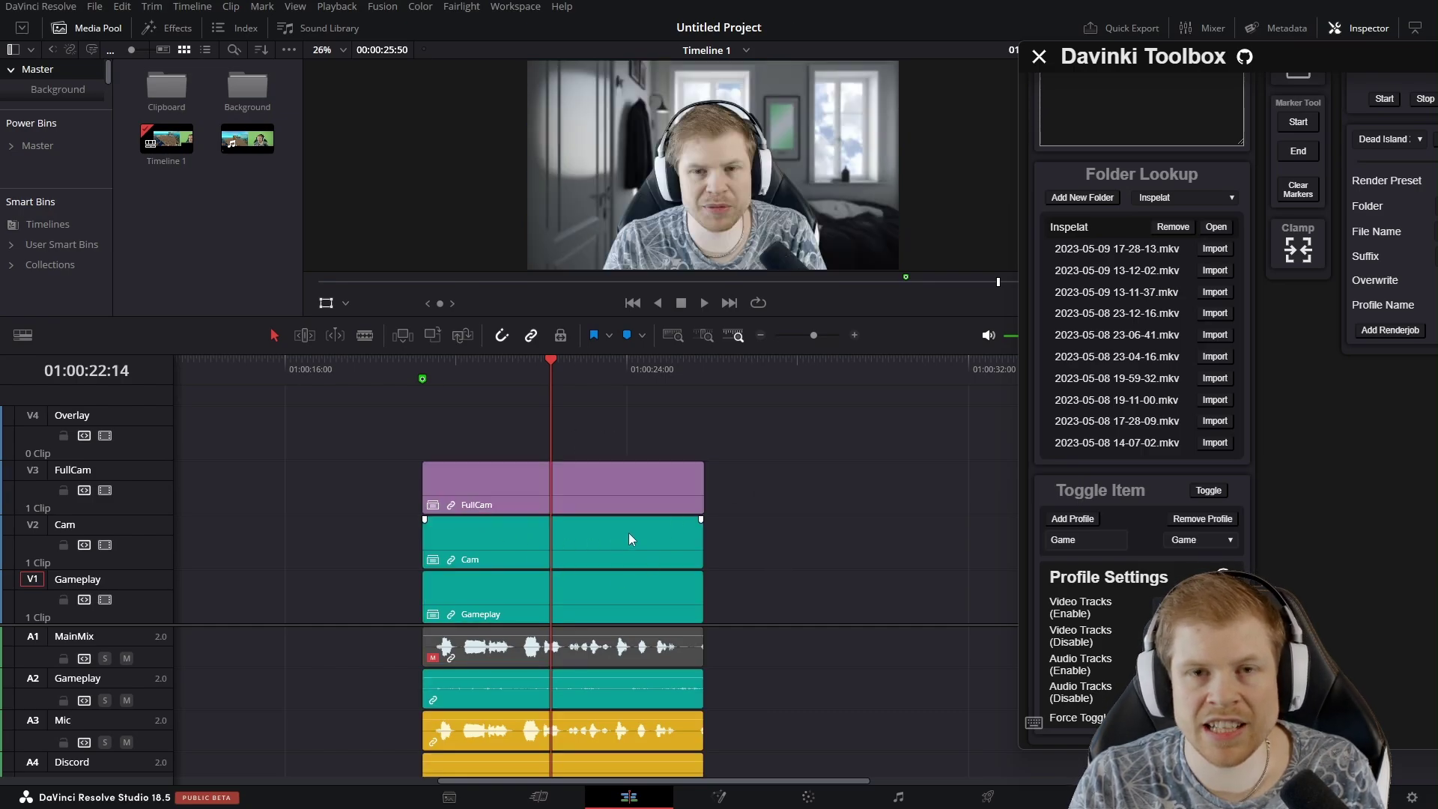
{"action": "key", "text": "d"}
{"action": "key", "text": "d"}
{"action": "key", "text": "d"}
{"action": "key", "text": "d"}
Cut all tracks after the 01:00:19:13 start marker, disable FullCam past the cut, and replay.
{"action": "key", "text": "Up"}
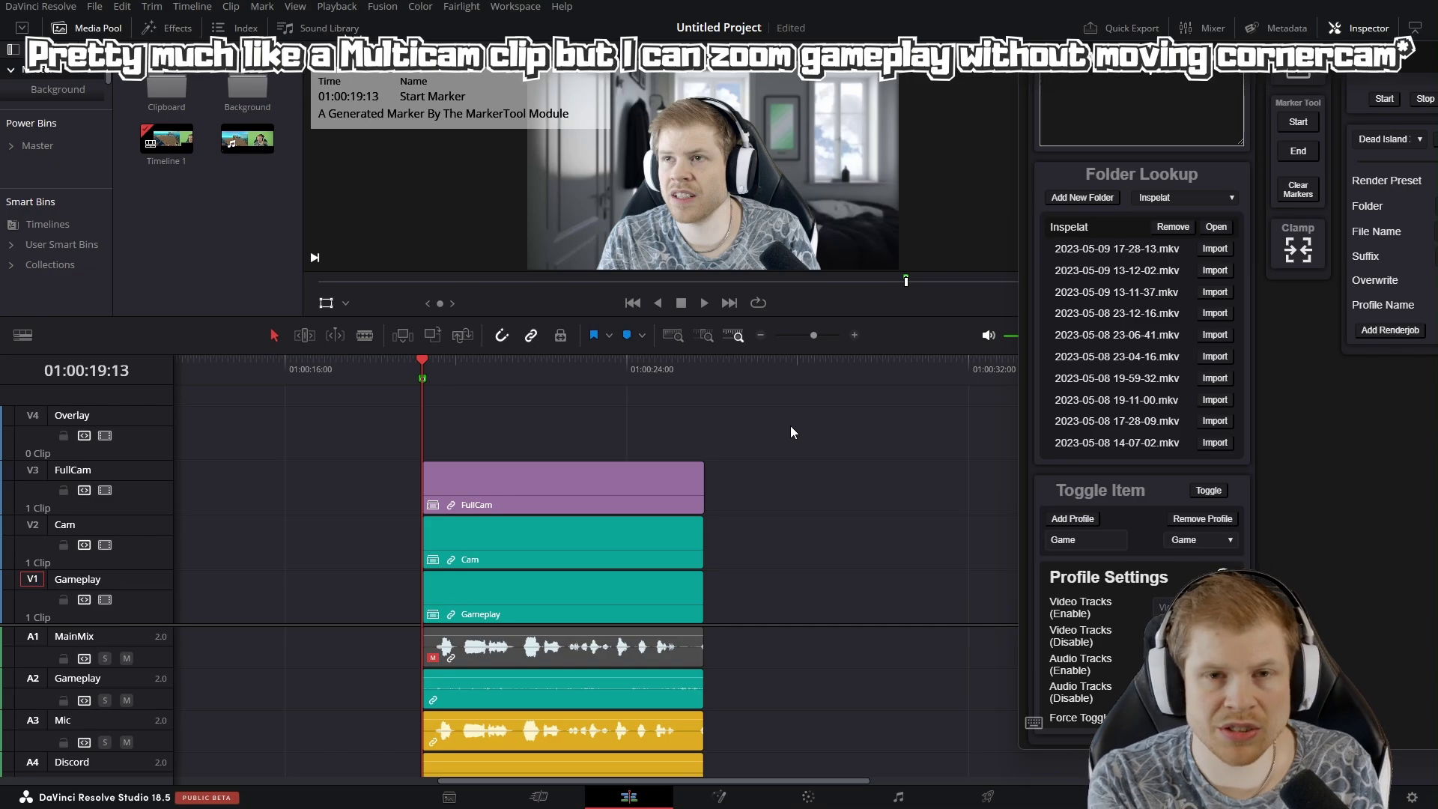
{"action": "key", "text": "d"}
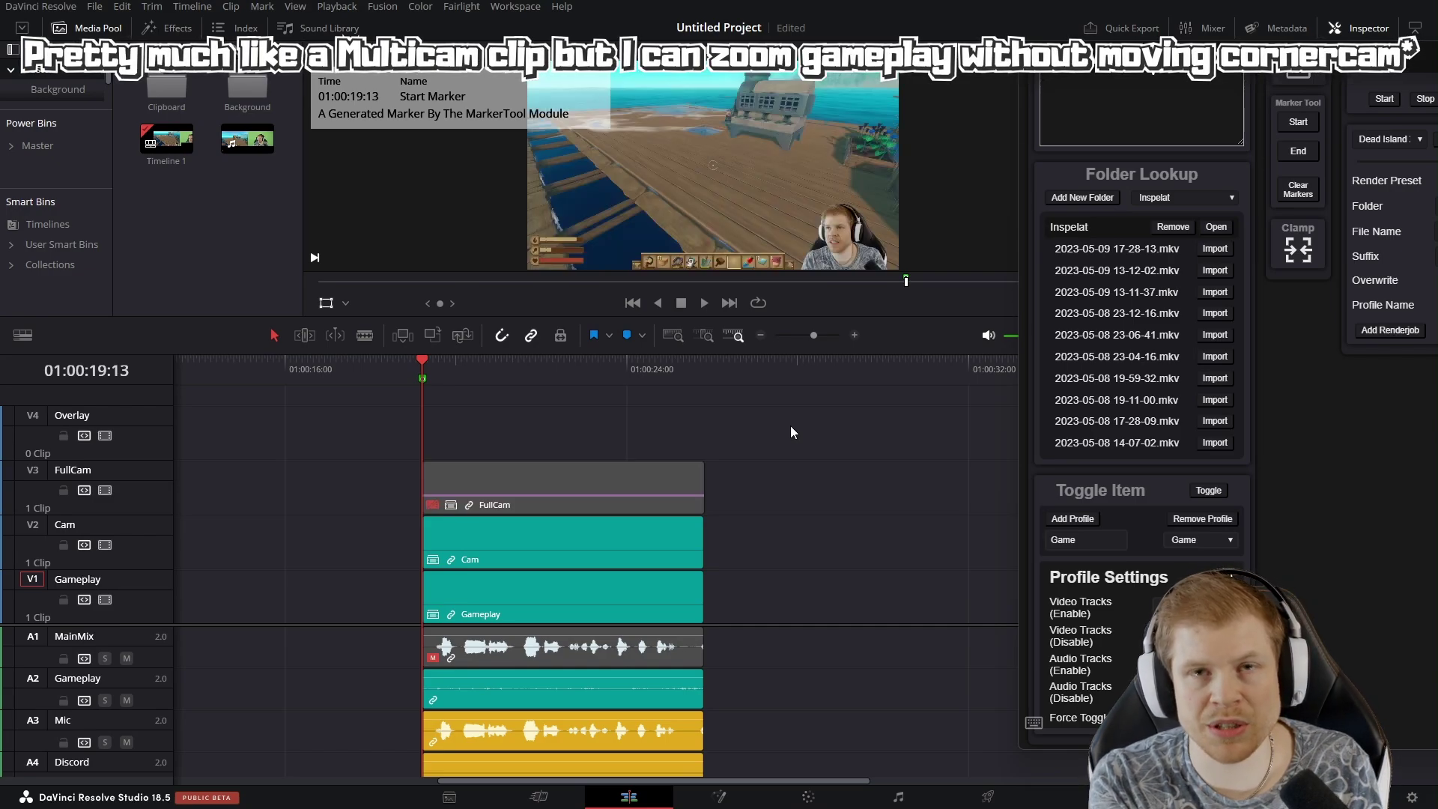
{"action": "key", "text": "space"}
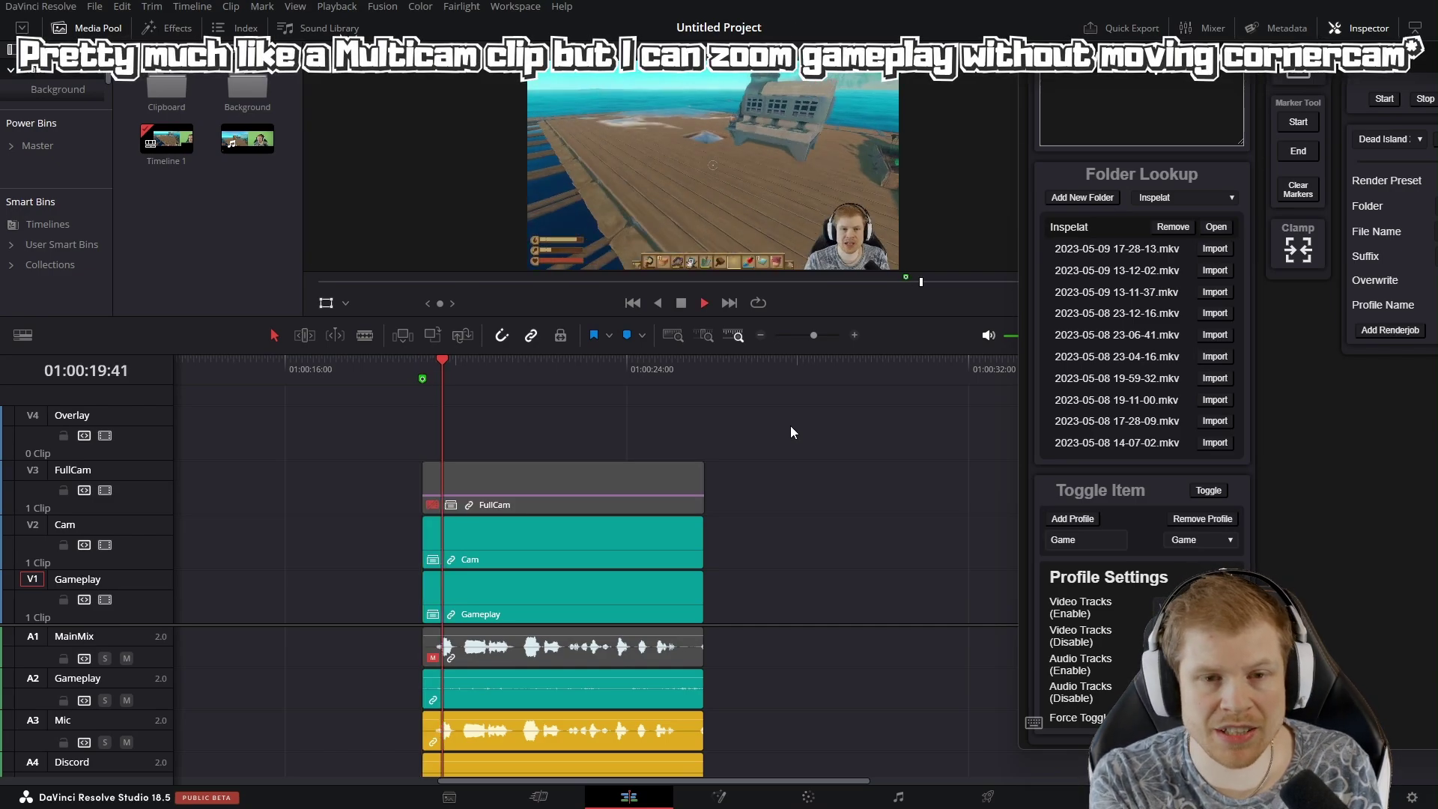
{"action": "key", "text": "ctrl+b"}
{"action": "key", "text": "d"}
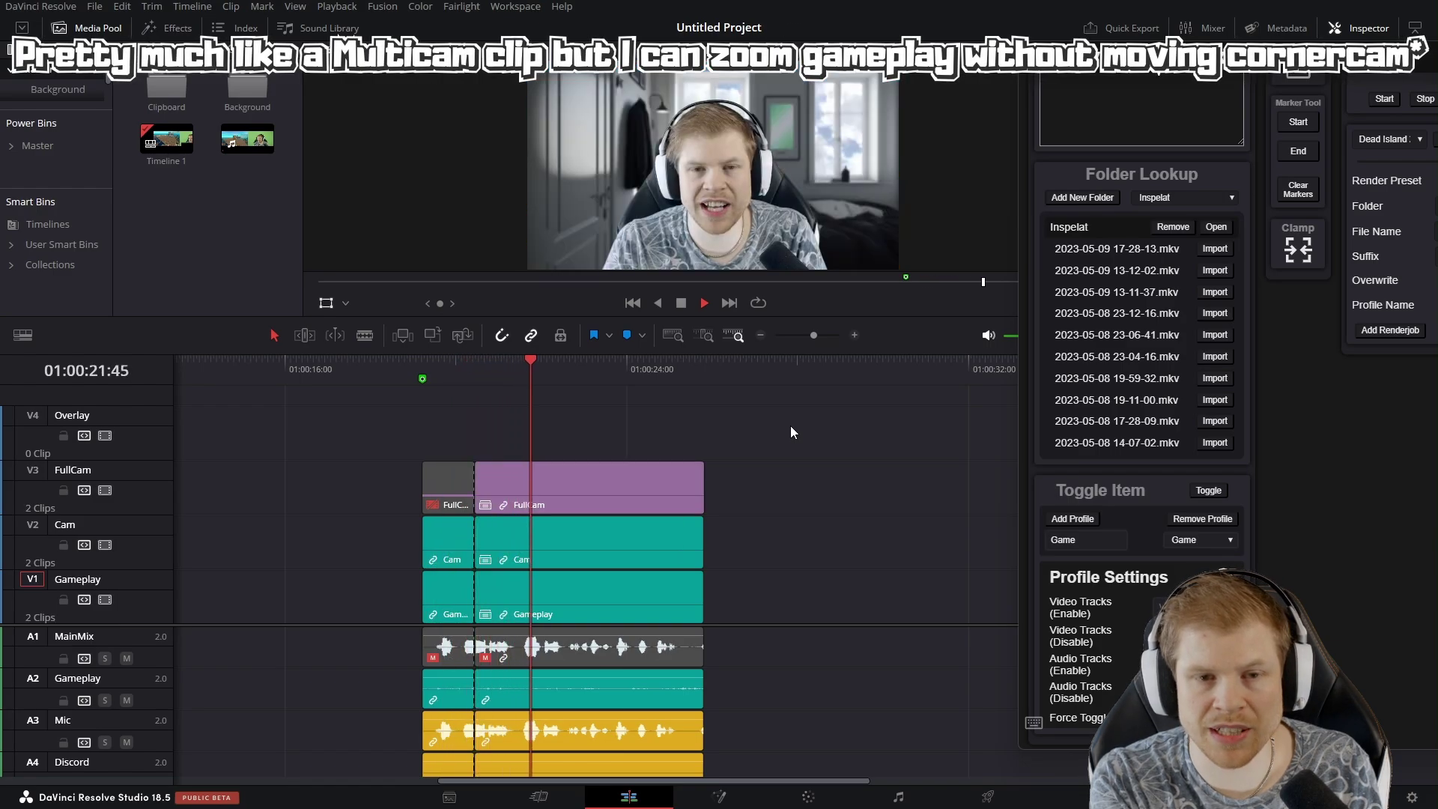
{"action": "key", "text": "ctrl+b"}
{"action": "key", "text": "d"}
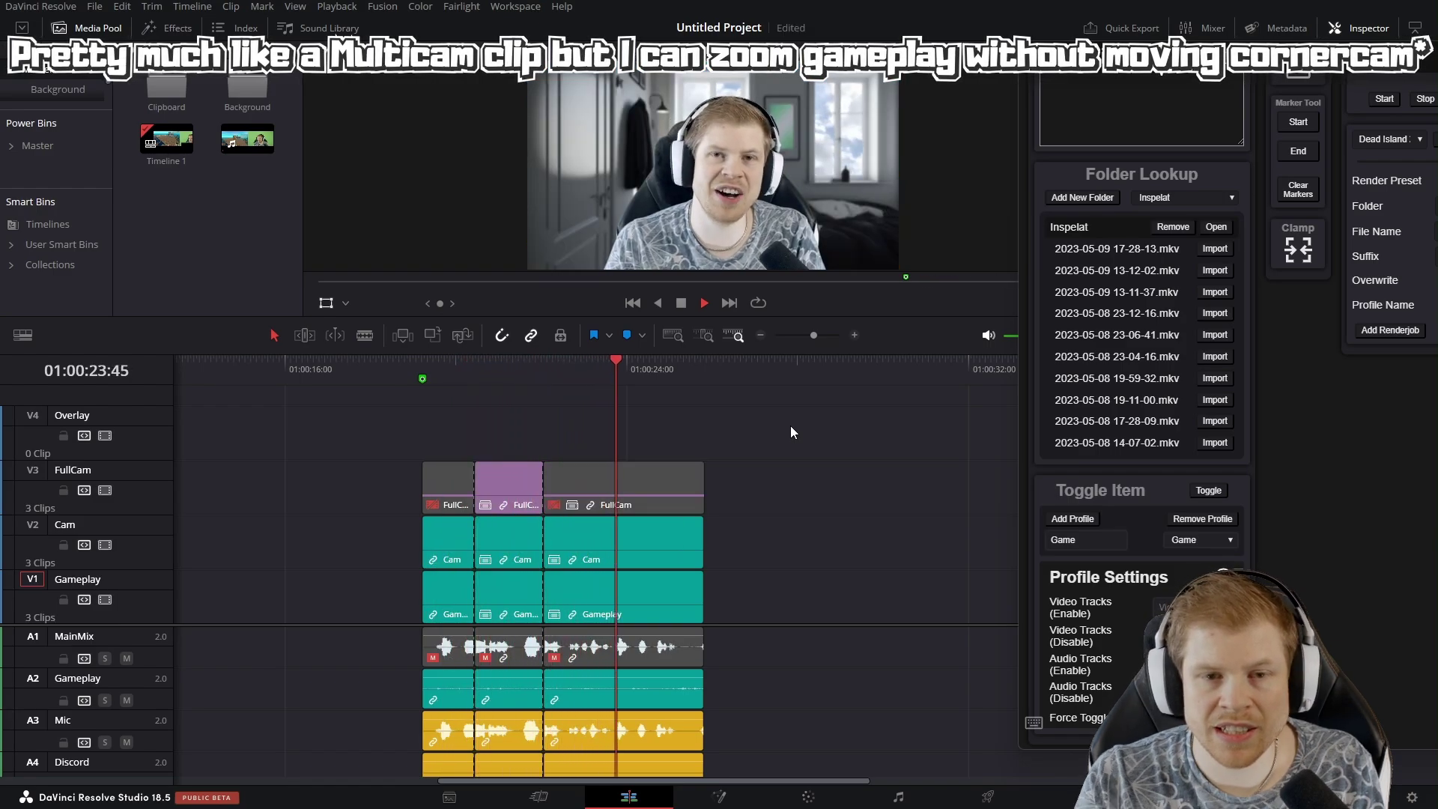
{"action": "key", "text": "space"}
{"action": "left_click_drag", "start_coordinate": [449, 361], "coordinate": [592, 364]}
{"action": "key", "text": "space"}
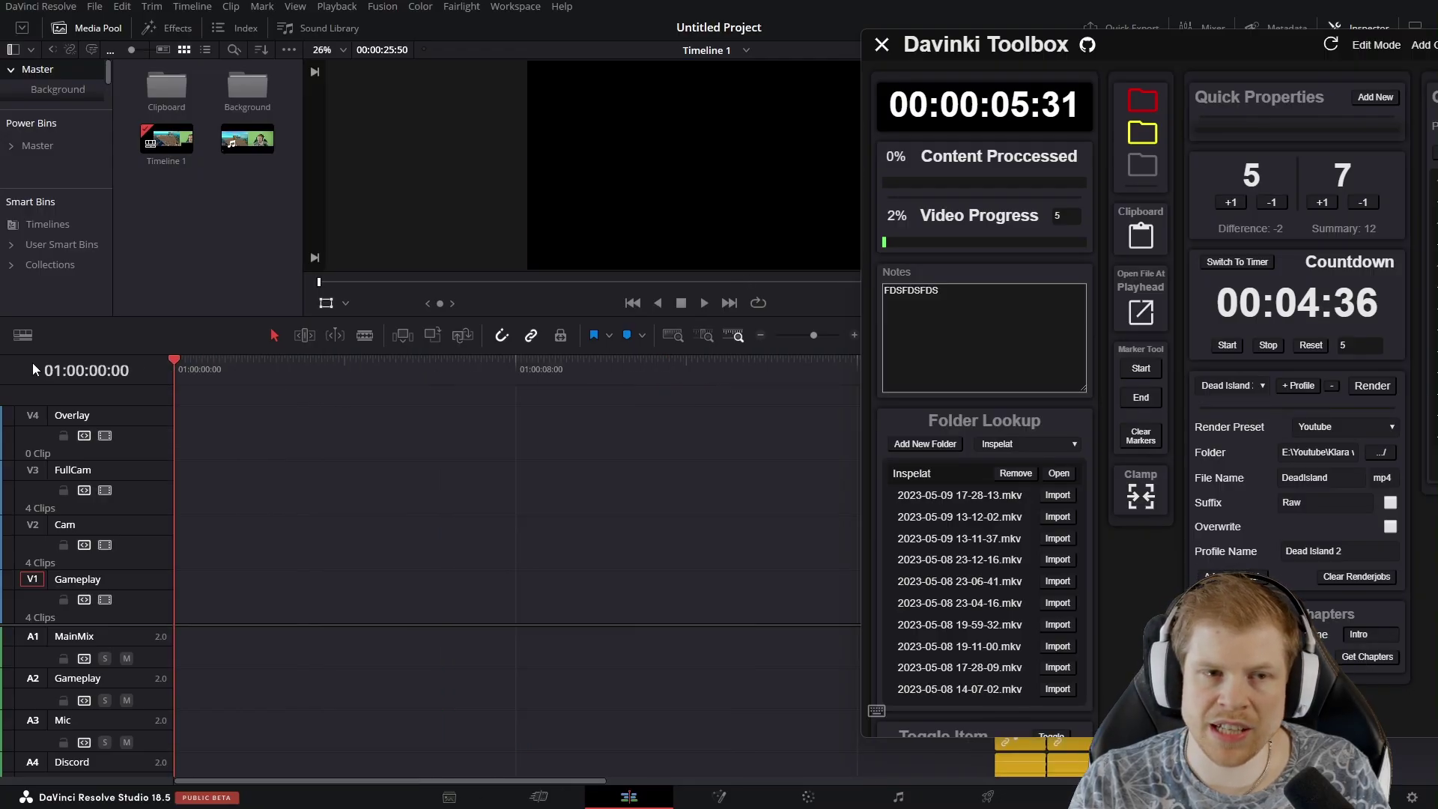
{"action": "scroll", "coordinate": [214, 392], "scroll_direction": "right", "scroll_amount": 2}
{"action": "scroll", "coordinate": [446, 436], "scroll_direction": "right", "scroll_amount": 3}
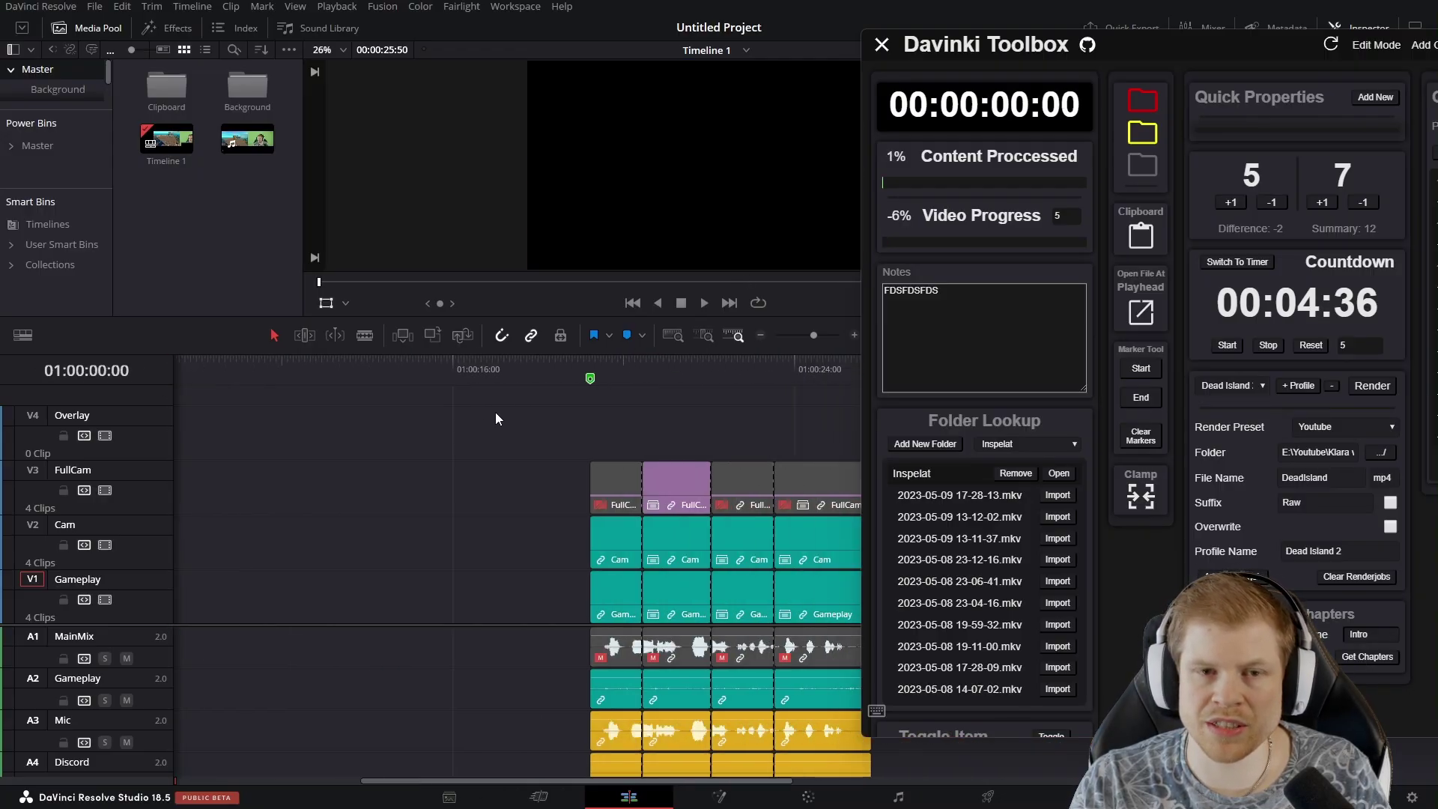
Select 'Intro' as the start chapter name and set new timeline markers to Rose.
{"action": "left_click", "coordinate": [606, 361]}
{"action": "scroll", "coordinate": [507, 404], "scroll_direction": "right", "scroll_amount": 3}
{"action": "scroll", "coordinate": [588, 442], "scroll_direction": "up", "scroll_amount": 2}
{"action": "scroll", "coordinate": [627, 418], "scroll_direction": "right", "scroll_amount": 5}
{"action": "scroll", "coordinate": [585, 421], "scroll_direction": "down", "scroll_amount": 3}
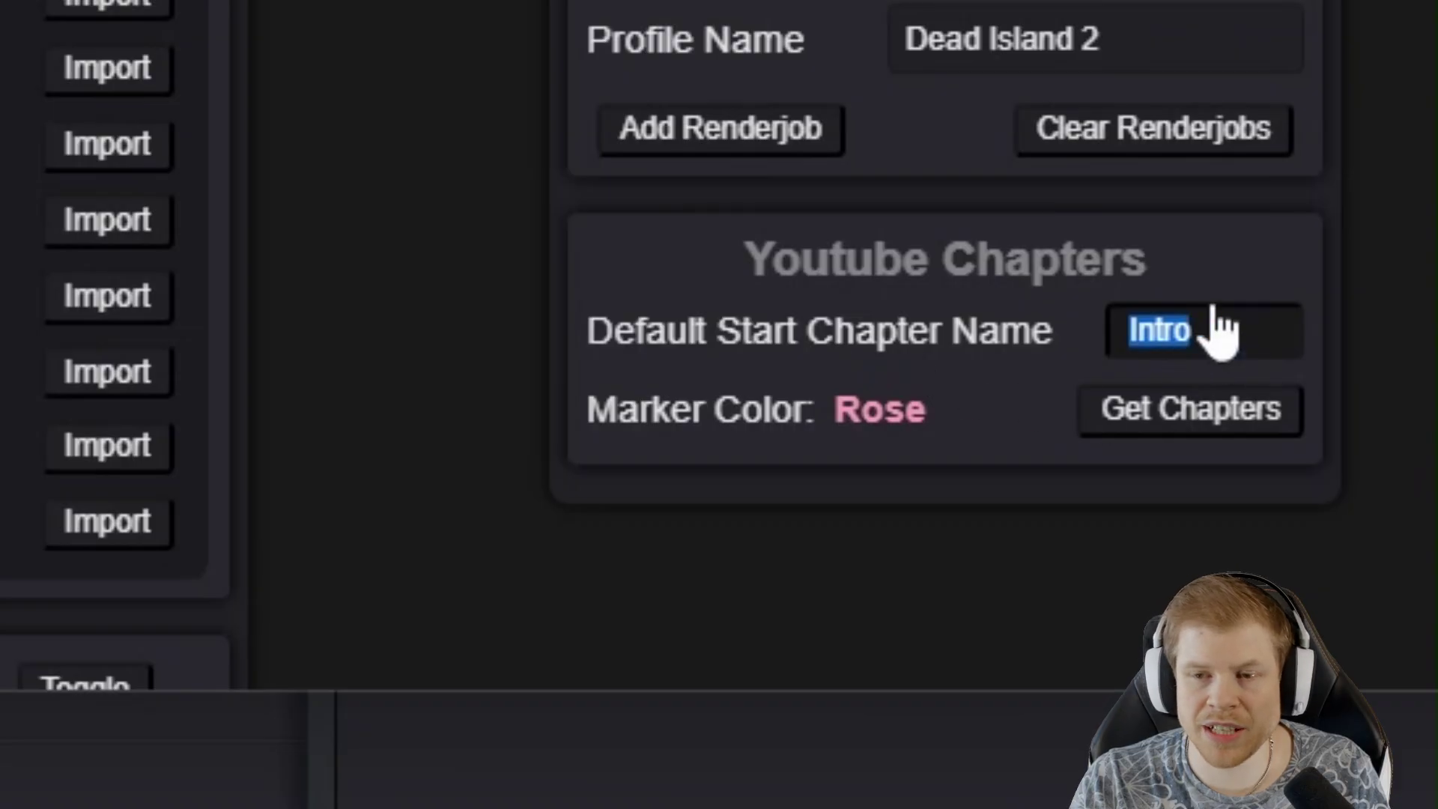
{"action": "left_click", "coordinate": [1373, 631]}
{"action": "left_click_drag", "start_coordinate": [1213, 330], "coordinate": [1113, 333]}
{"action": "left_click", "coordinate": [1220, 337]}
{"action": "left_click_drag", "start_coordinate": [1220, 337], "coordinate": [1122, 335]}
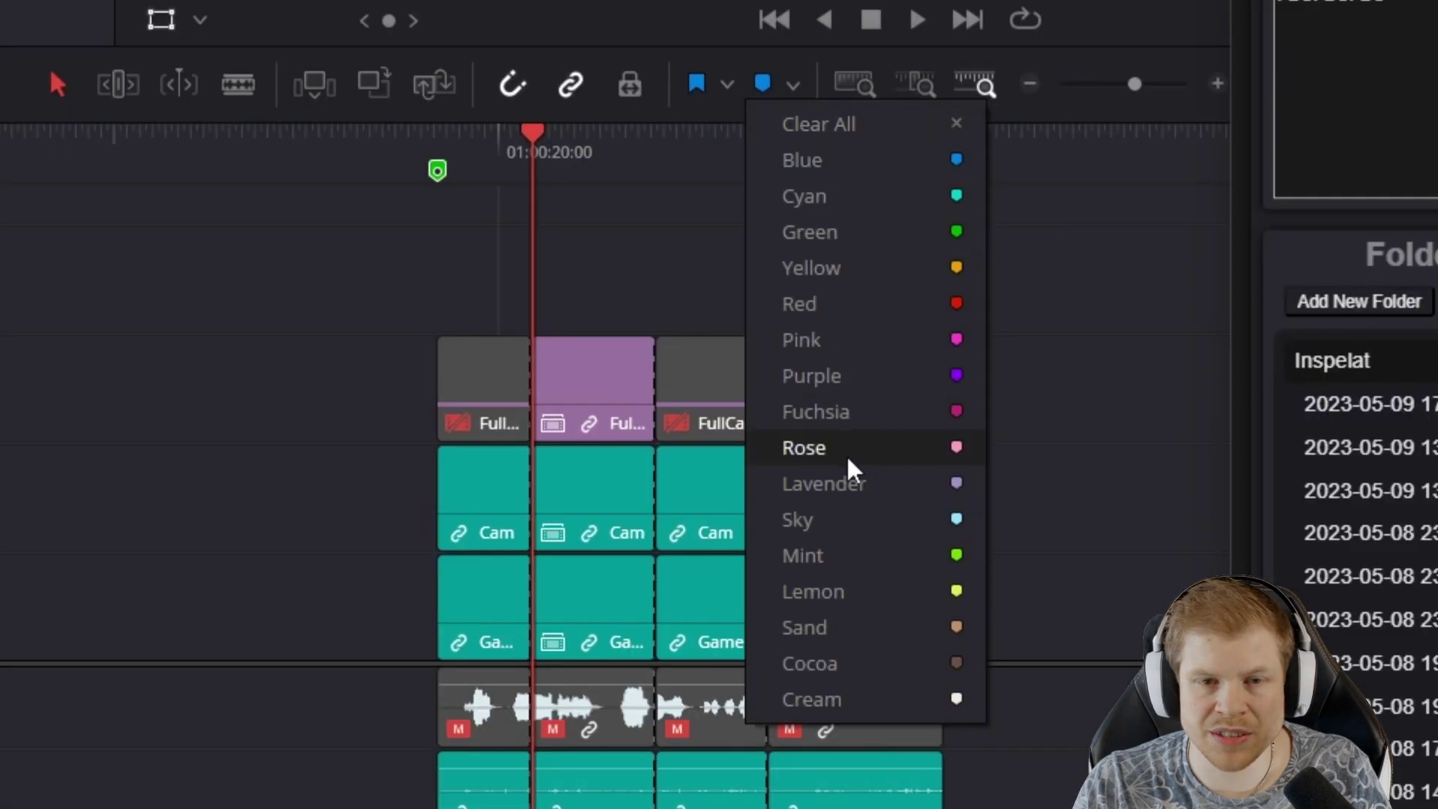
{"action": "left_click", "coordinate": [836, 454]}
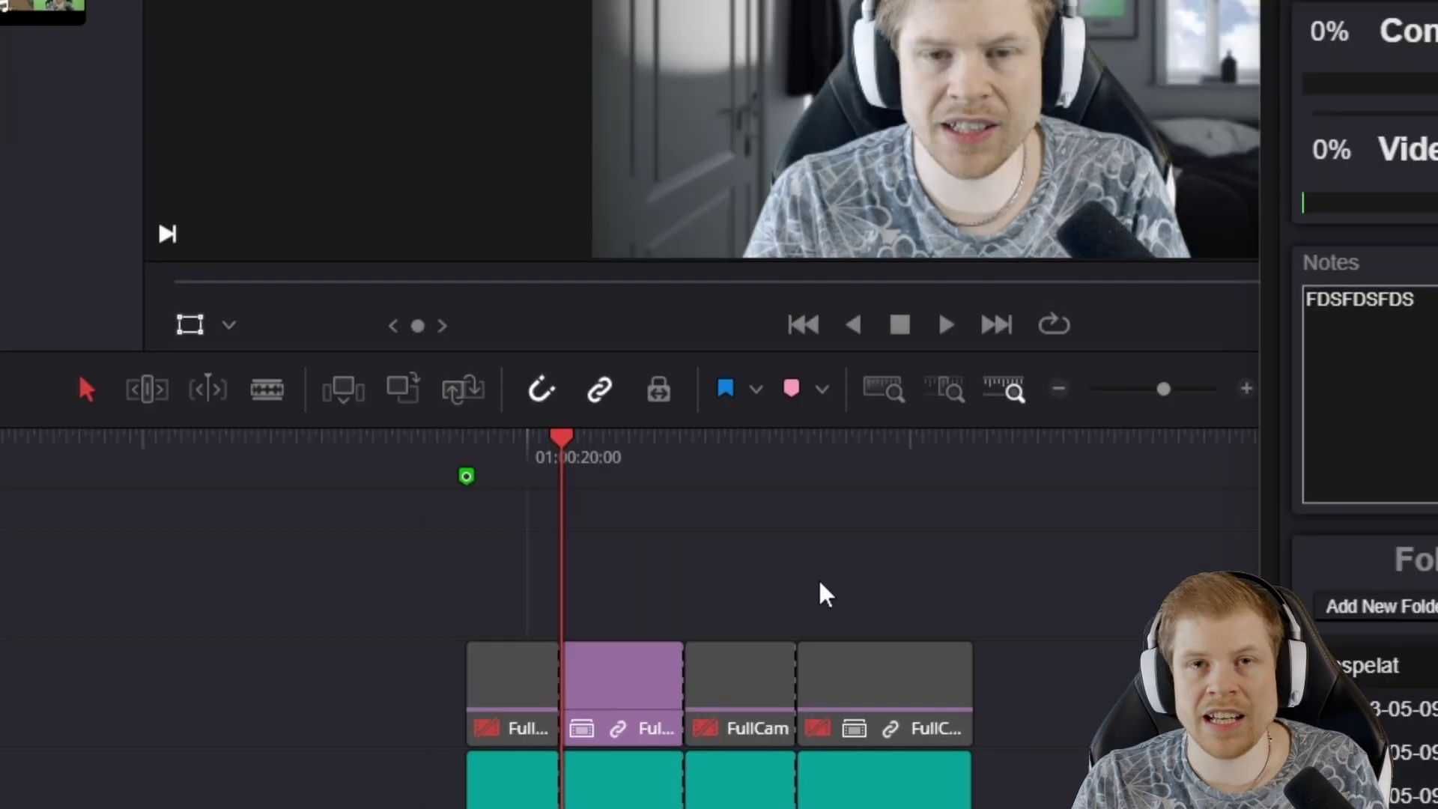
Add and name a Rose marker at the playhead, then copy the chapters with Get Chapters.
{"action": "key", "text": "m"}
{"action": "key", "text": "m"}
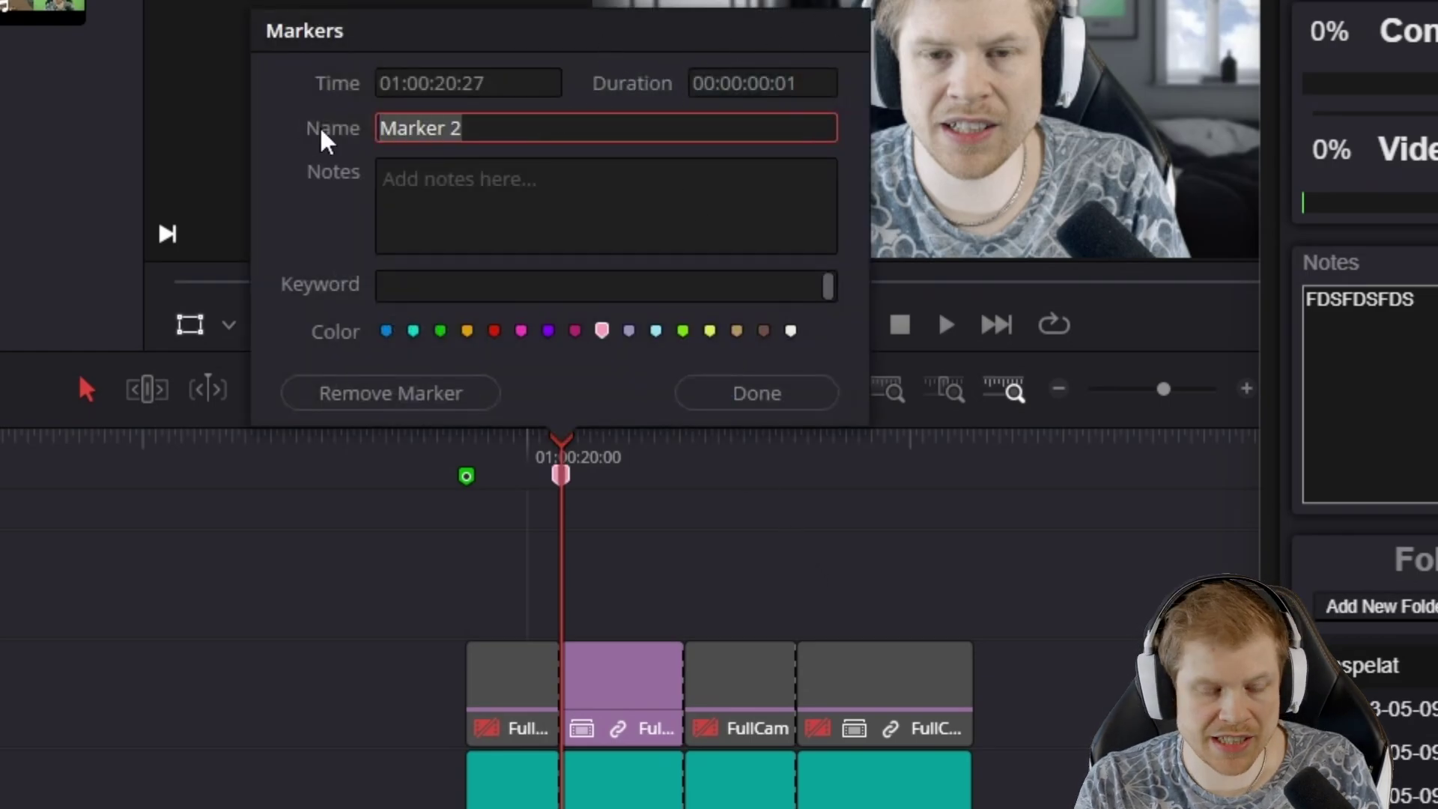
{"action": "type", "text": "Got"}
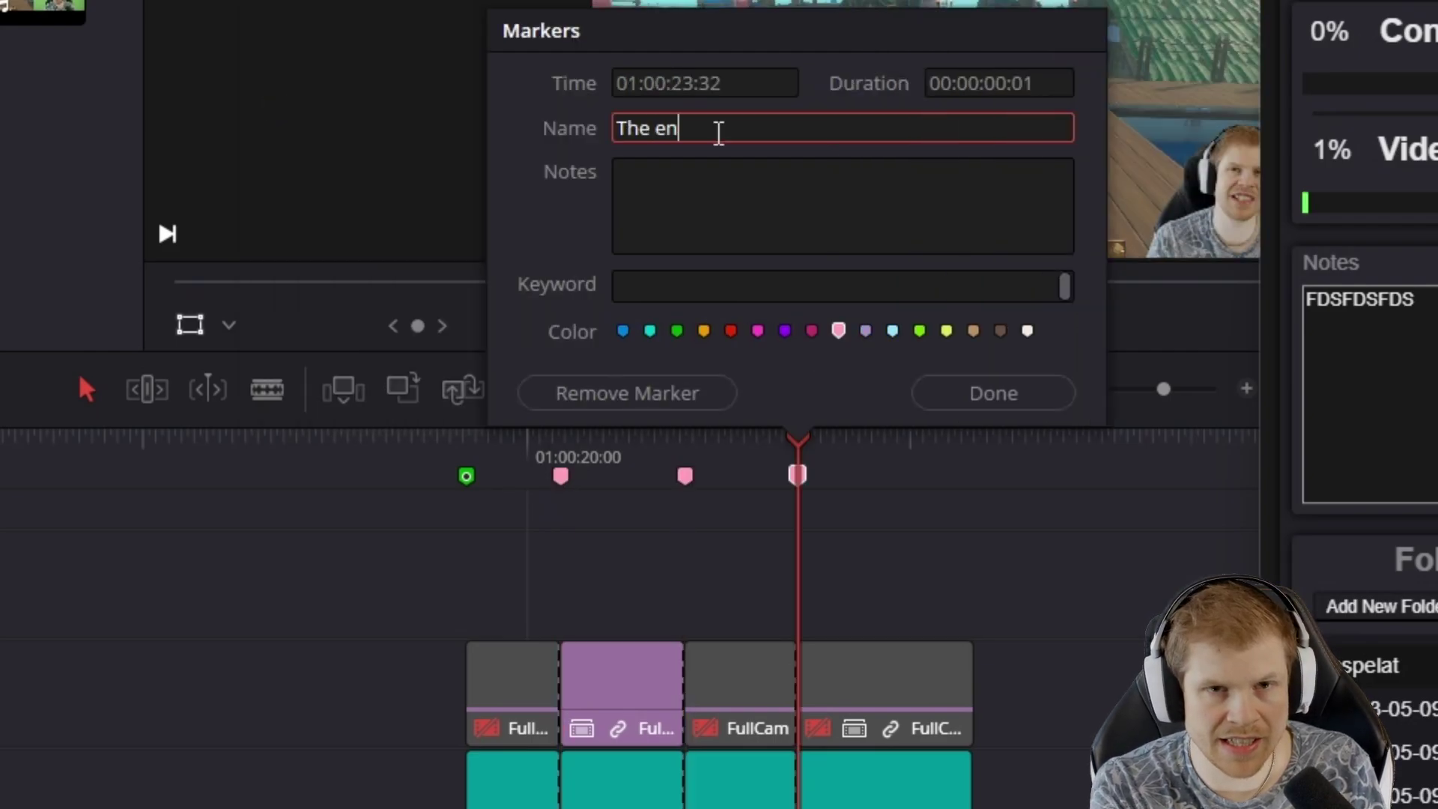
{"action": "key", "text": "Return"}
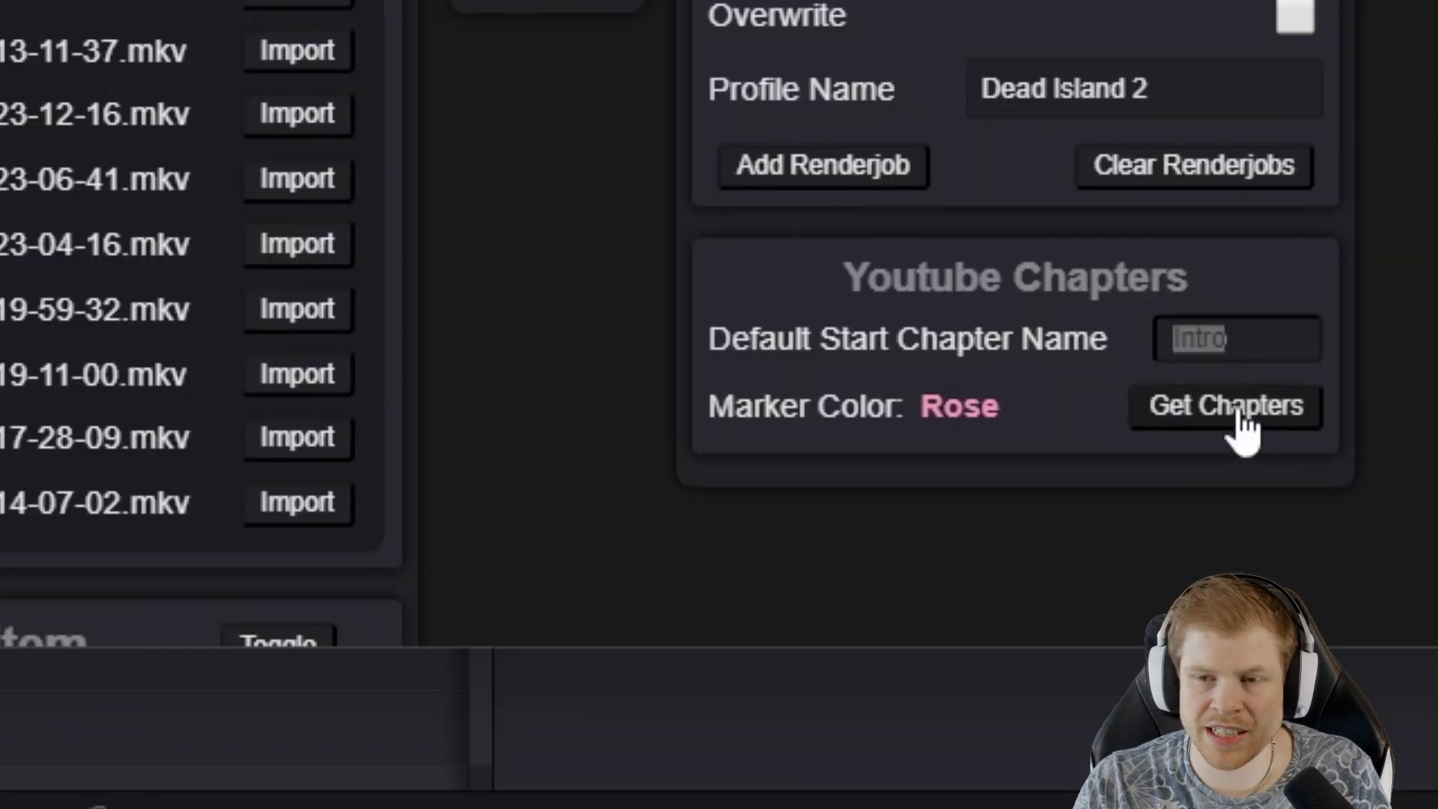
{"action": "left_click", "coordinate": [1225, 416]}
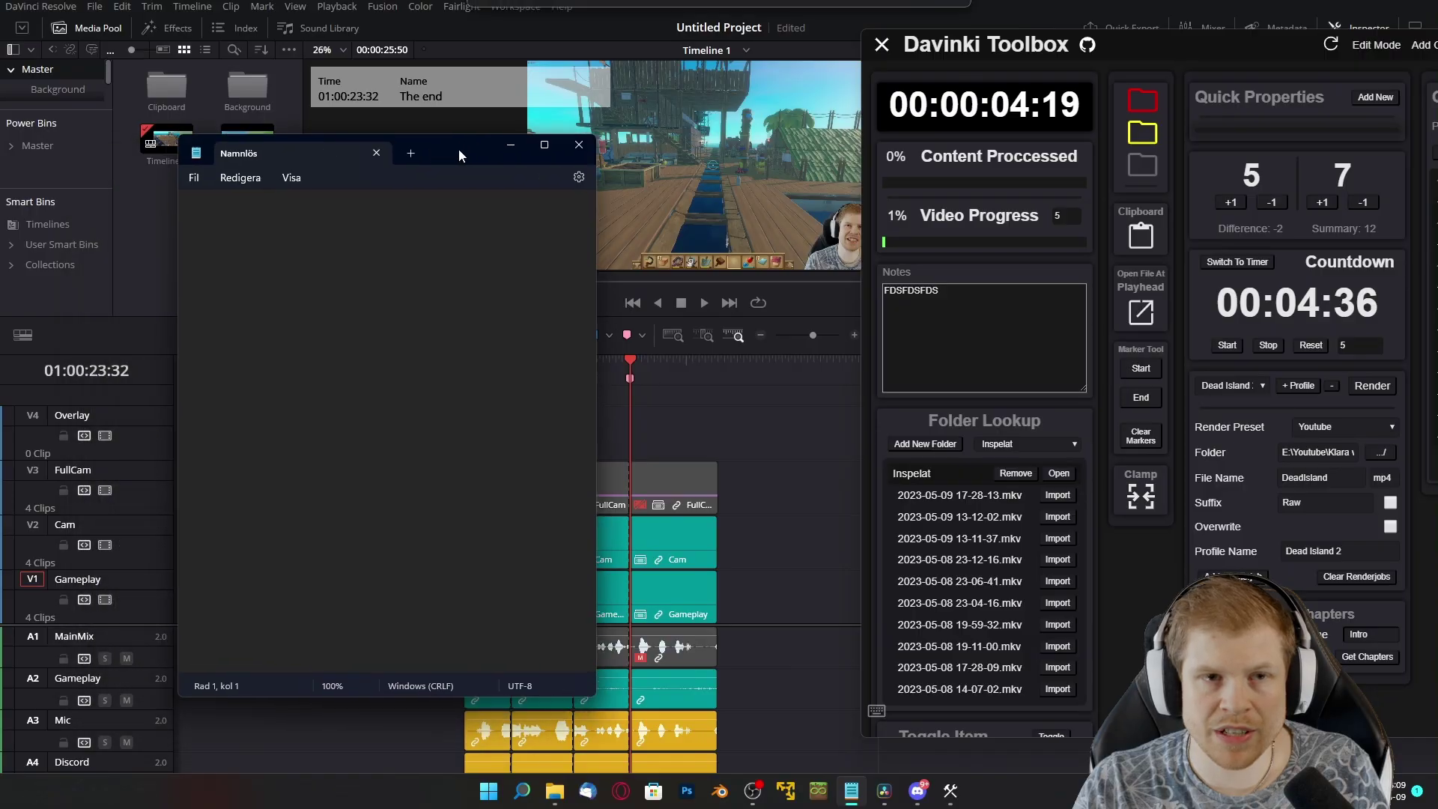
Paste the Intro, Got the things!, Boss batte!, The end chapter list into Notepad and select it all.
{"action": "left_click_drag", "start_coordinate": [458, 150], "coordinate": [602, 152]}
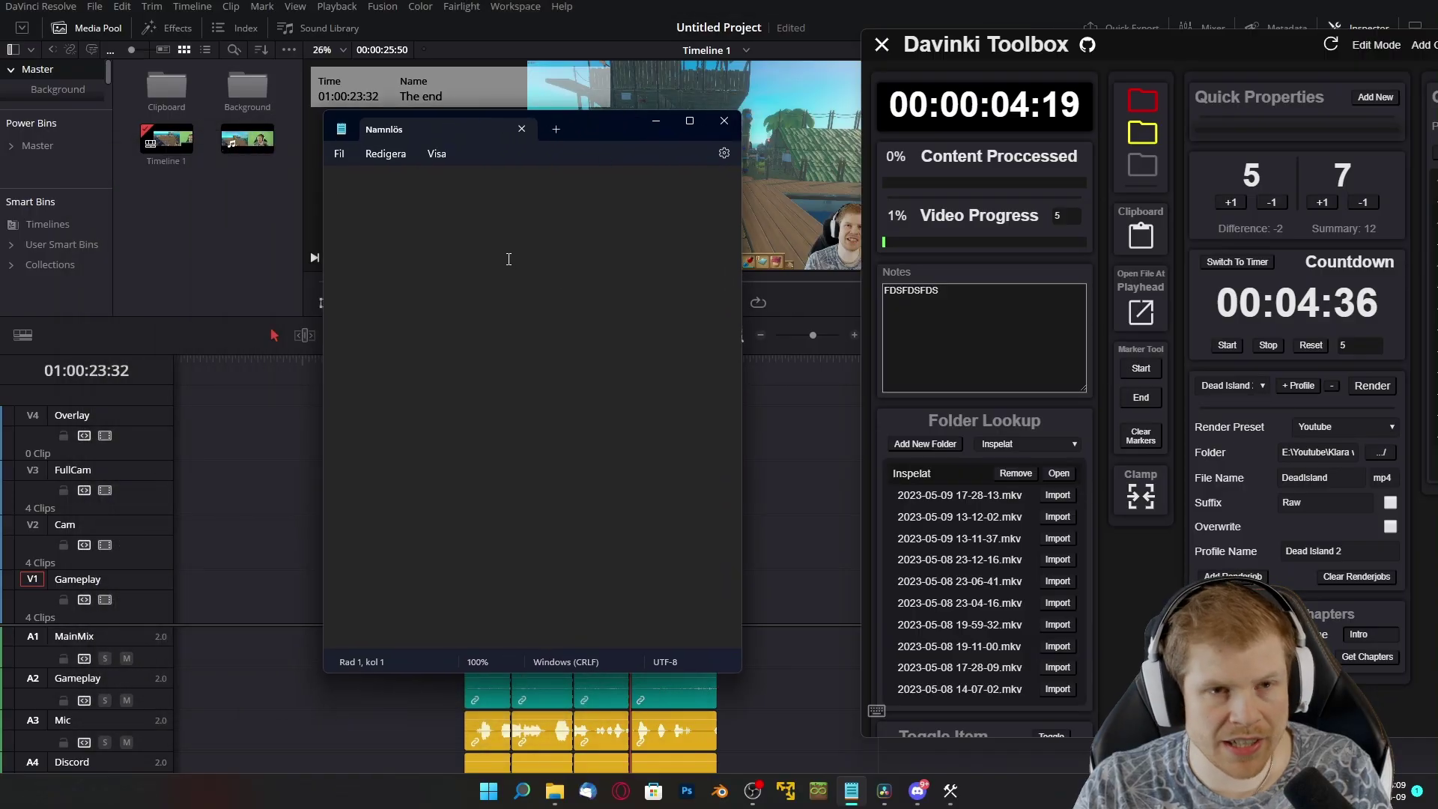
{"action": "key", "text": "ctrl+v"}
{"action": "double_click", "coordinate": [274, 305]}
{"action": "left_click", "coordinate": [261, 306]}
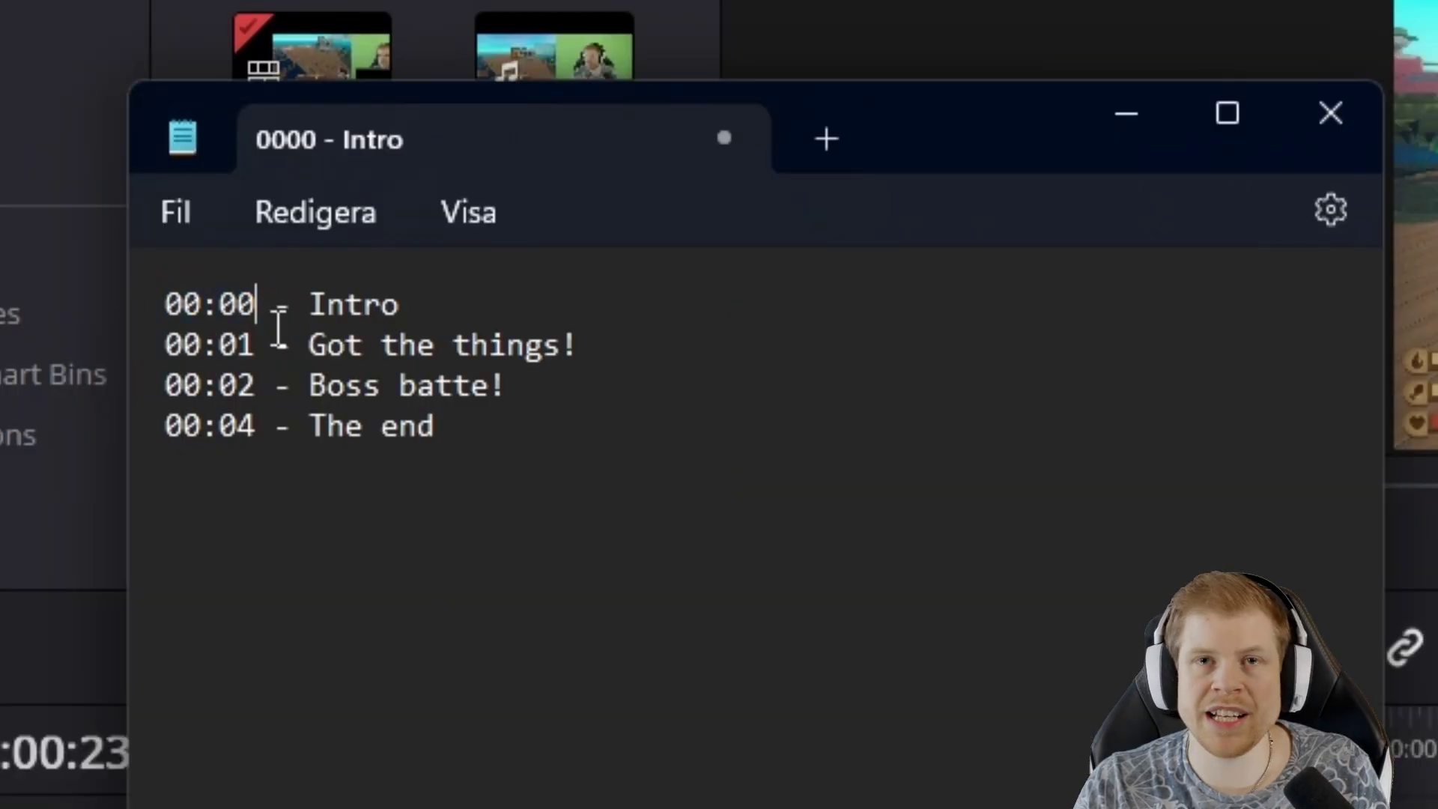
{"action": "left_click_drag", "start_coordinate": [923, 97], "coordinate": [722, 172]}
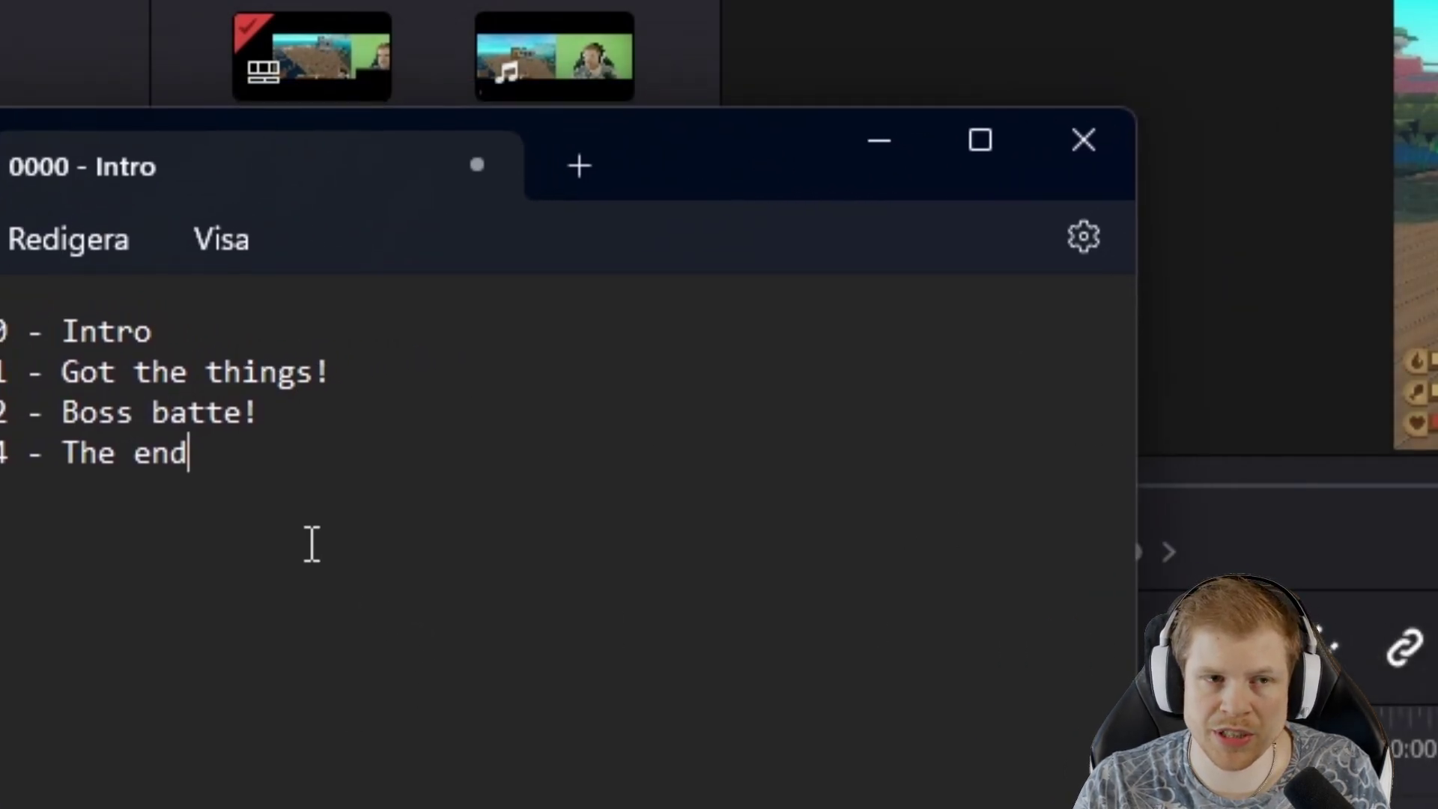
{"action": "key", "text": "ctrl+a"}
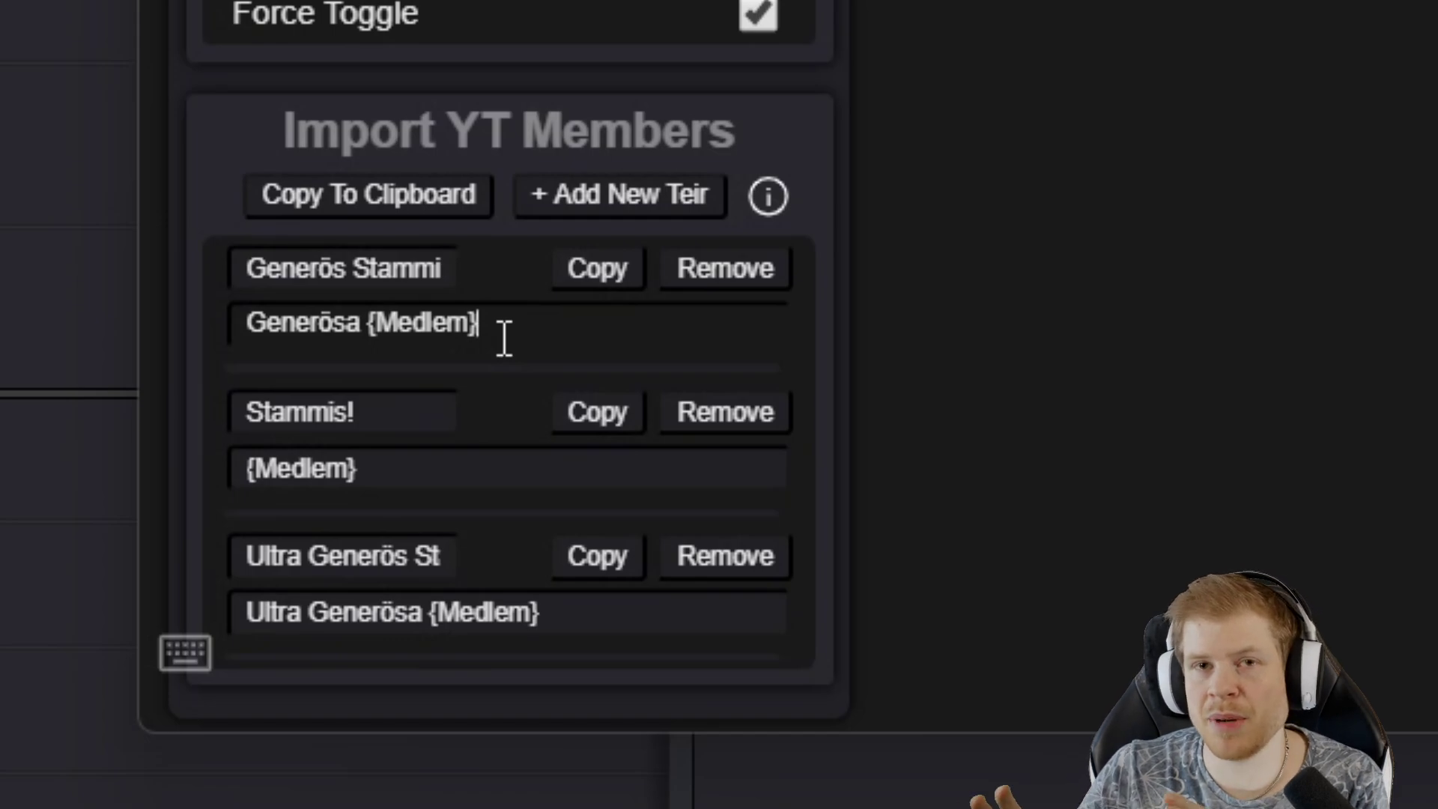
{"action": "left_click", "coordinate": [505, 340]}
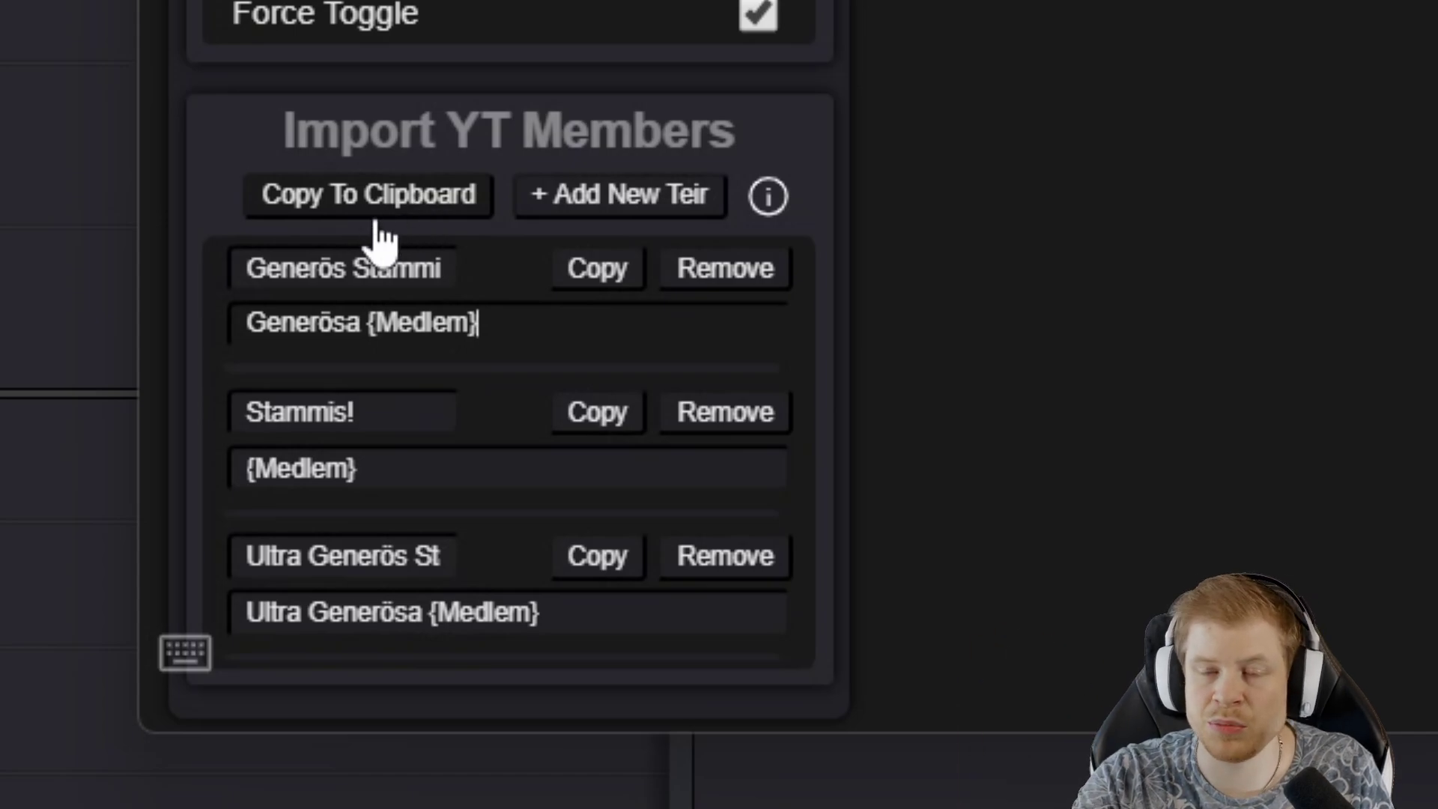
{"action": "left_click", "coordinate": [441, 470]}
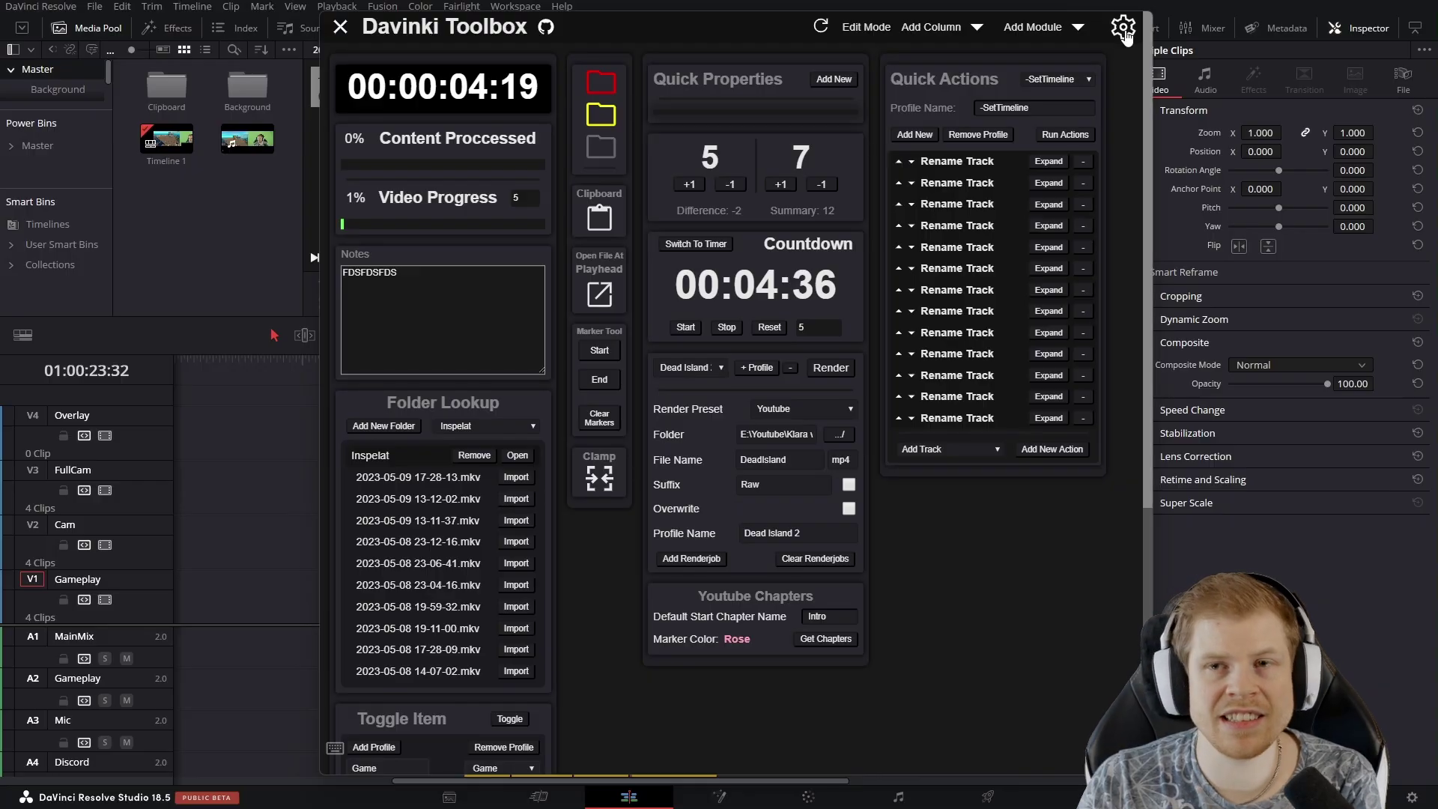
Open the Toolbox settings module list and expand QuickRender's options.
{"action": "left_click", "coordinate": [1125, 27]}
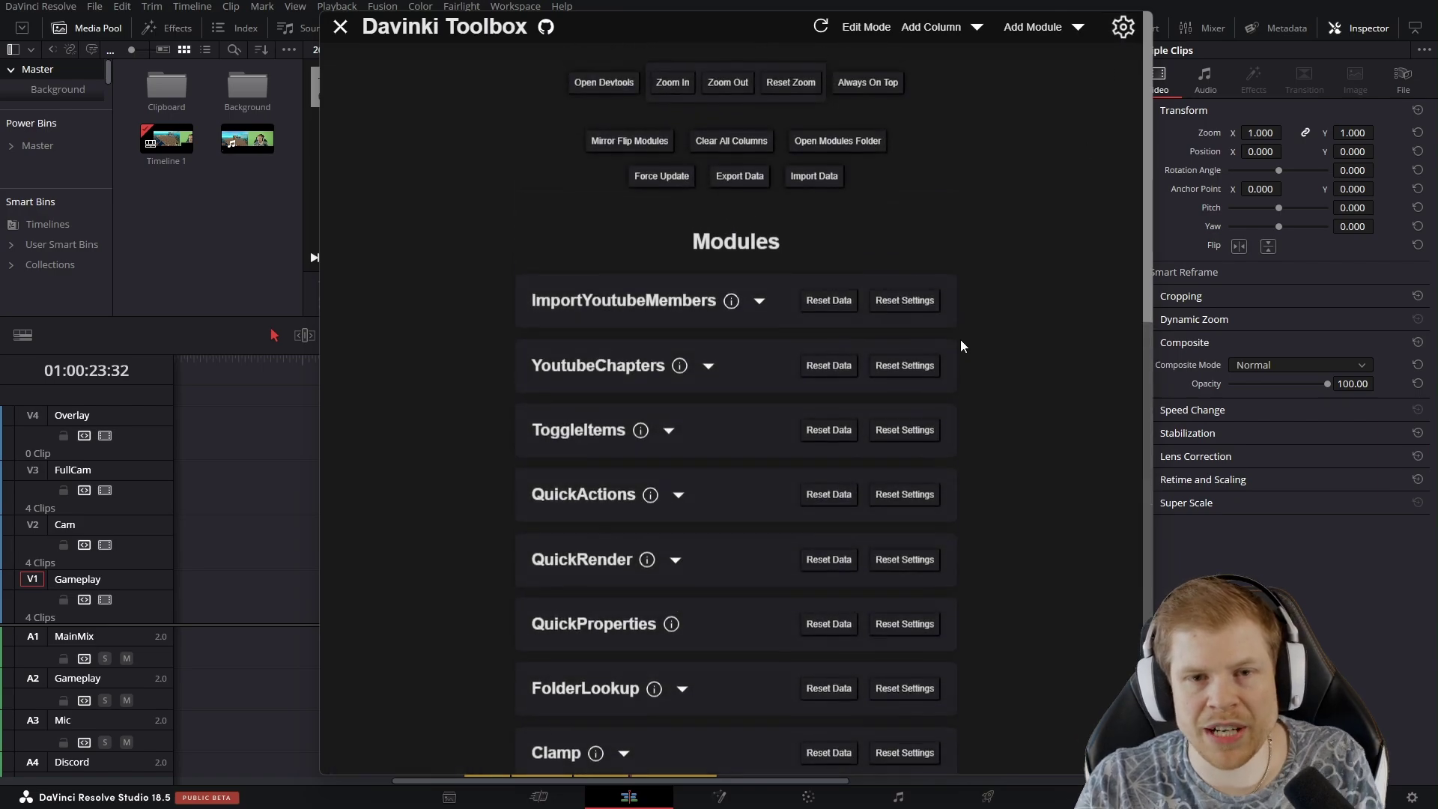
{"action": "scroll", "coordinate": [944, 341], "scroll_direction": "down", "scroll_amount": 3}
{"action": "scroll", "coordinate": [820, 331], "scroll_direction": "down", "scroll_amount": 2}
{"action": "left_click", "coordinate": [681, 265]}
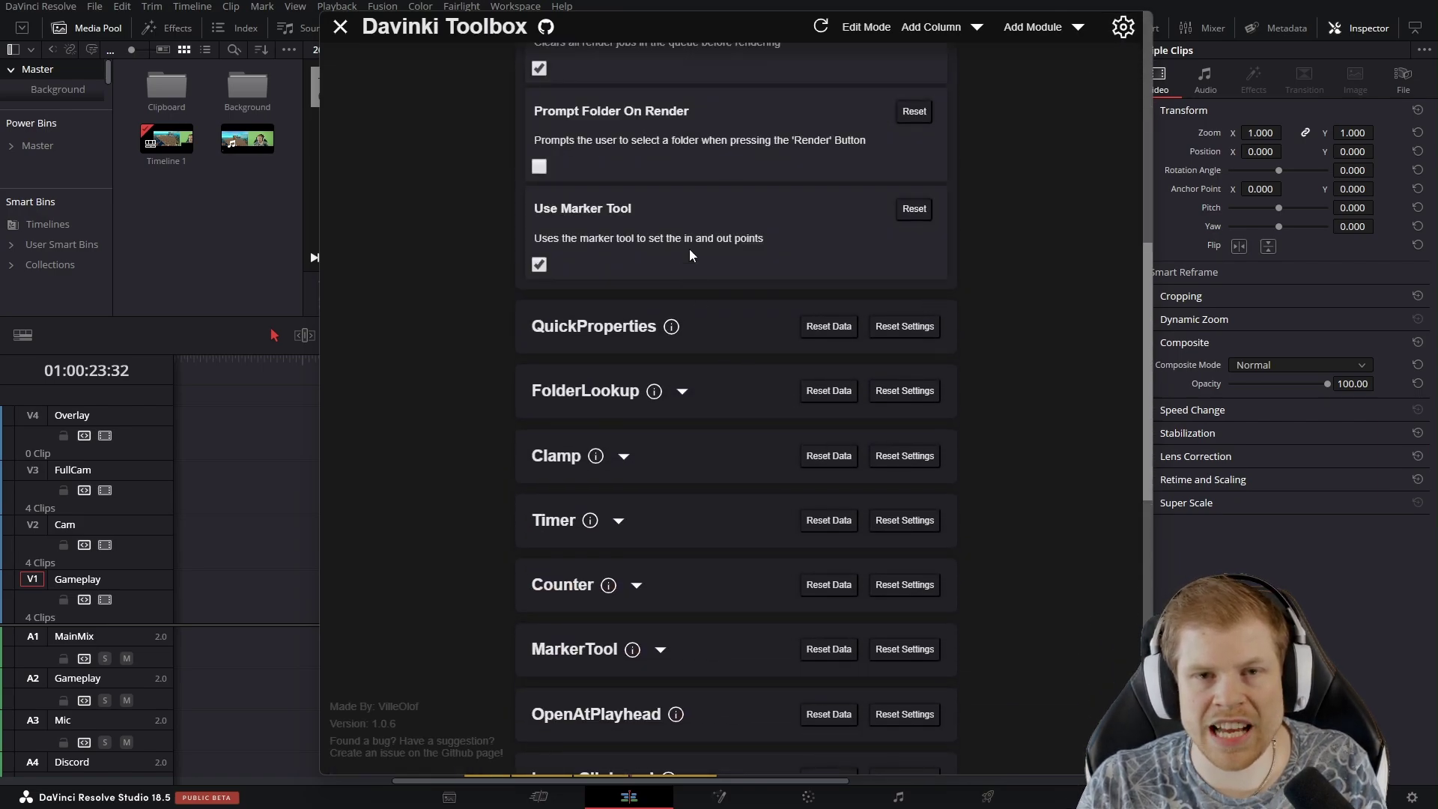
{"action": "scroll", "coordinate": [691, 252], "scroll_direction": "up", "scroll_amount": 5}
{"action": "scroll", "coordinate": [734, 313], "scroll_direction": "down", "scroll_amount": 1}
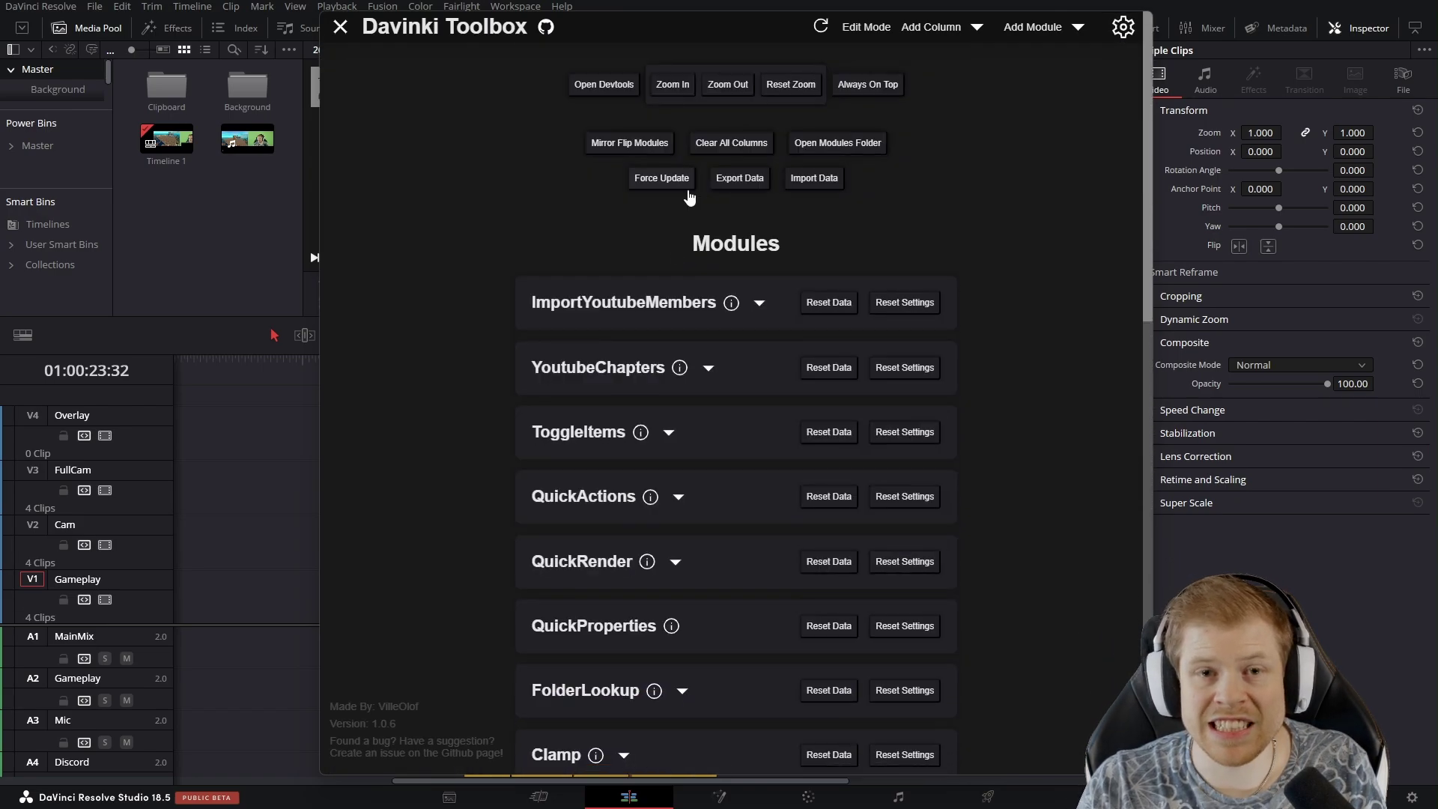
{"action": "scroll", "coordinate": [724, 409], "scroll_direction": "down", "scroll_amount": 2}
{"action": "scroll", "coordinate": [721, 399], "scroll_direction": "down", "scroll_amount": 3}
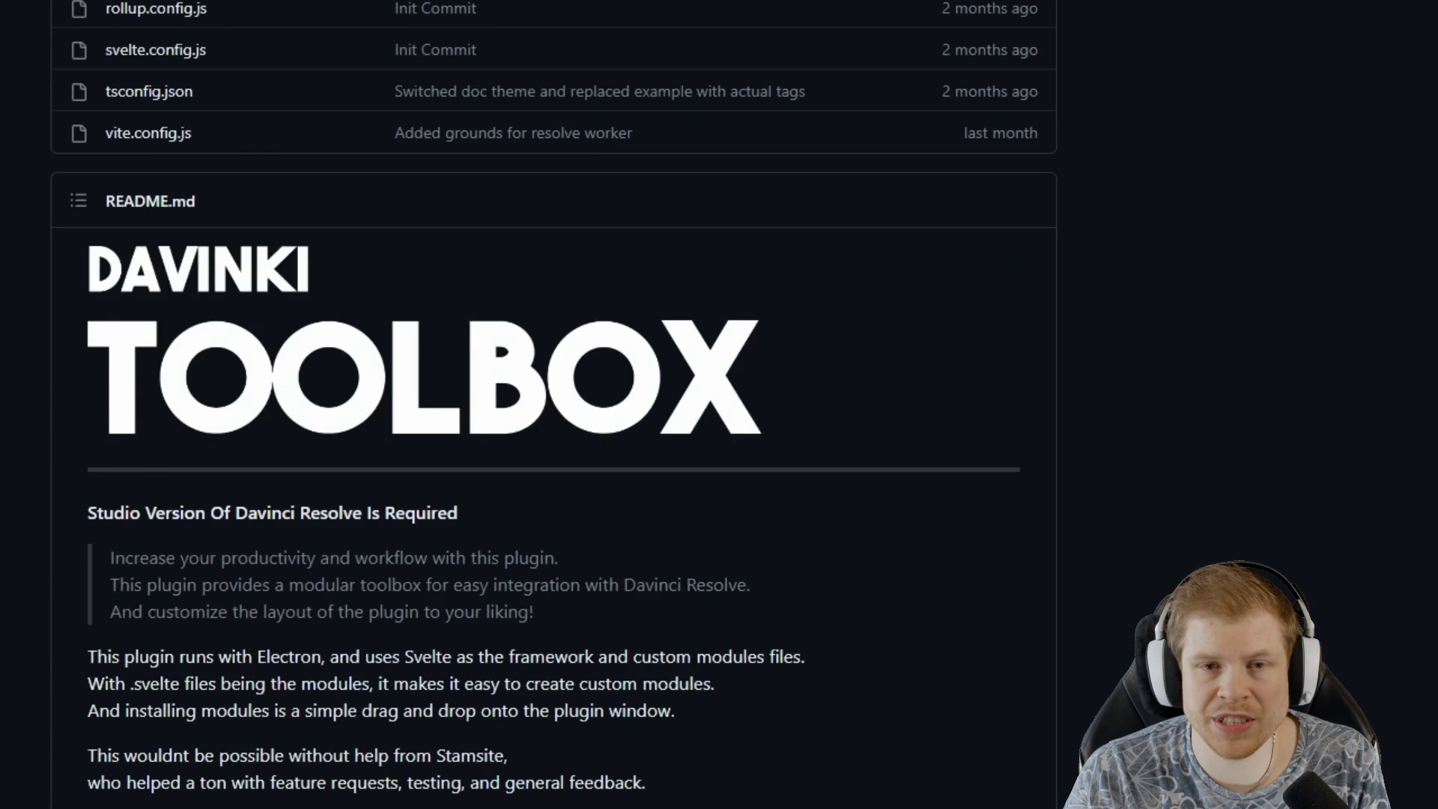
{"action": "scroll", "coordinate": [1280, 277], "scroll_direction": "down", "scroll_amount": 2}
{"action": "scroll", "coordinate": [454, 310], "scroll_direction": "down", "scroll_amount": 5}
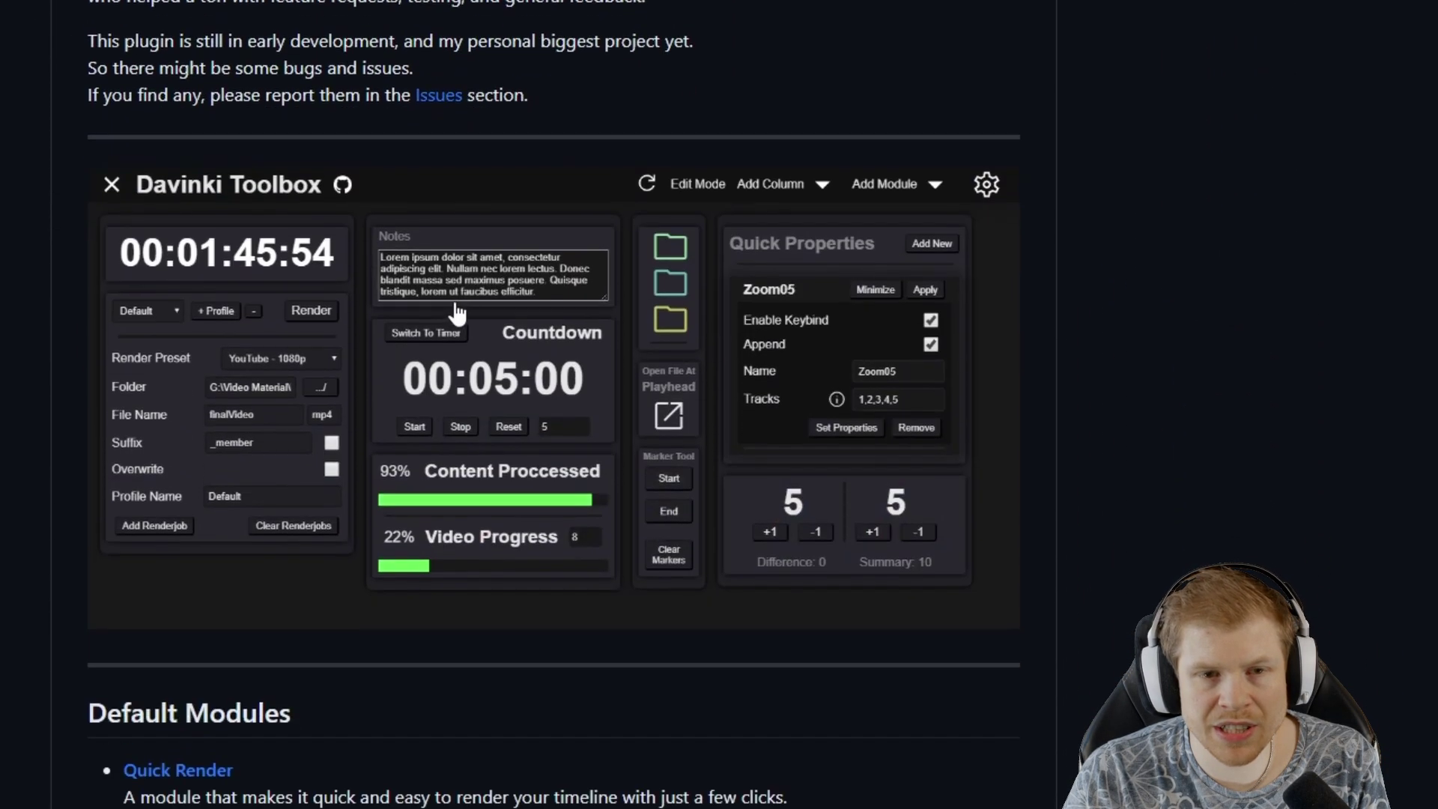
{"action": "scroll", "coordinate": [264, 458], "scroll_direction": "down", "scroll_amount": 3}
{"action": "scroll", "coordinate": [428, 523], "scroll_direction": "down", "scroll_amount": 6}
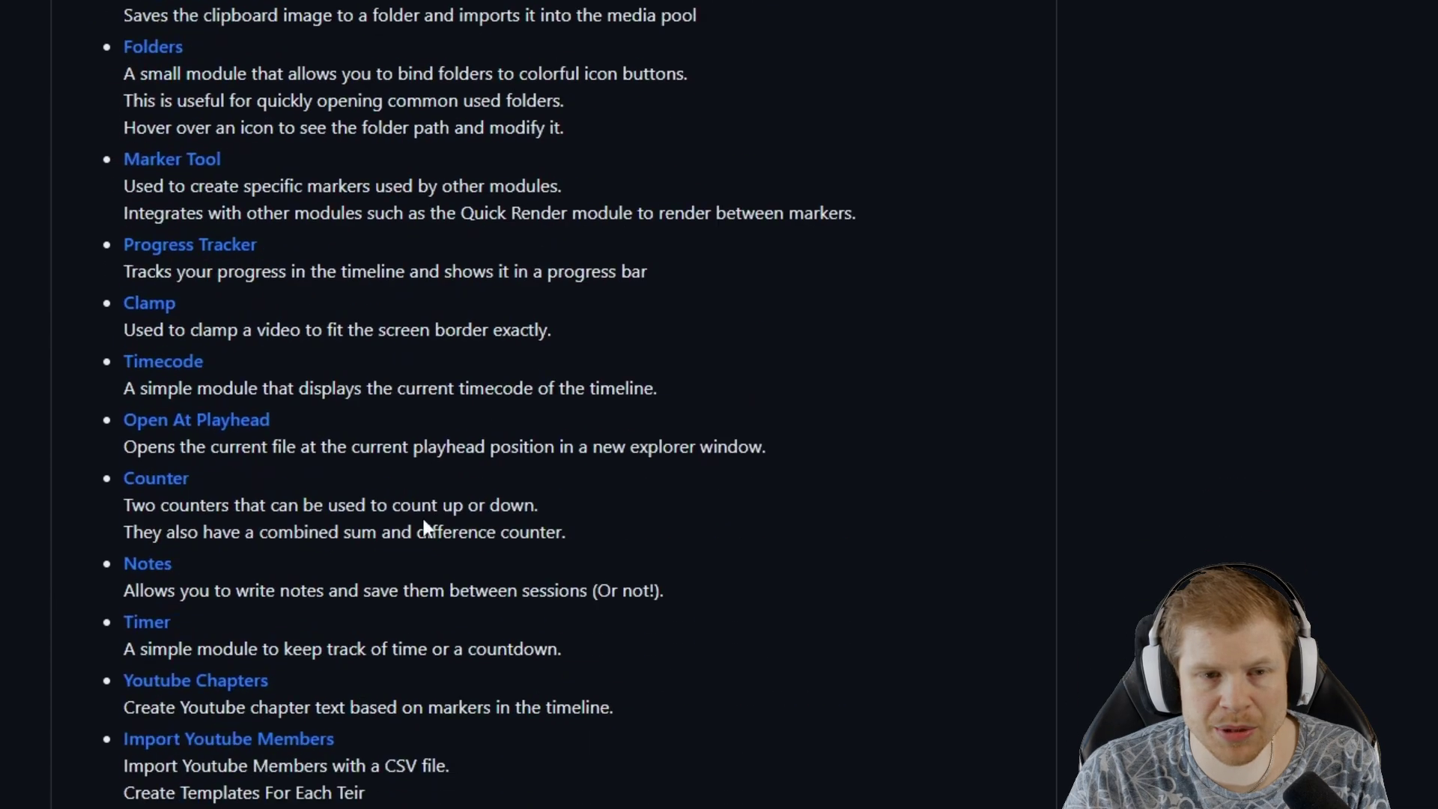
{"action": "scroll", "coordinate": [458, 484], "scroll_direction": "down", "scroll_amount": 10}
{"action": "scroll", "coordinate": [457, 484], "scroll_direction": "up", "scroll_amount": 1}
{"action": "scroll", "coordinate": [356, 392], "scroll_direction": "up", "scroll_amount": 2}
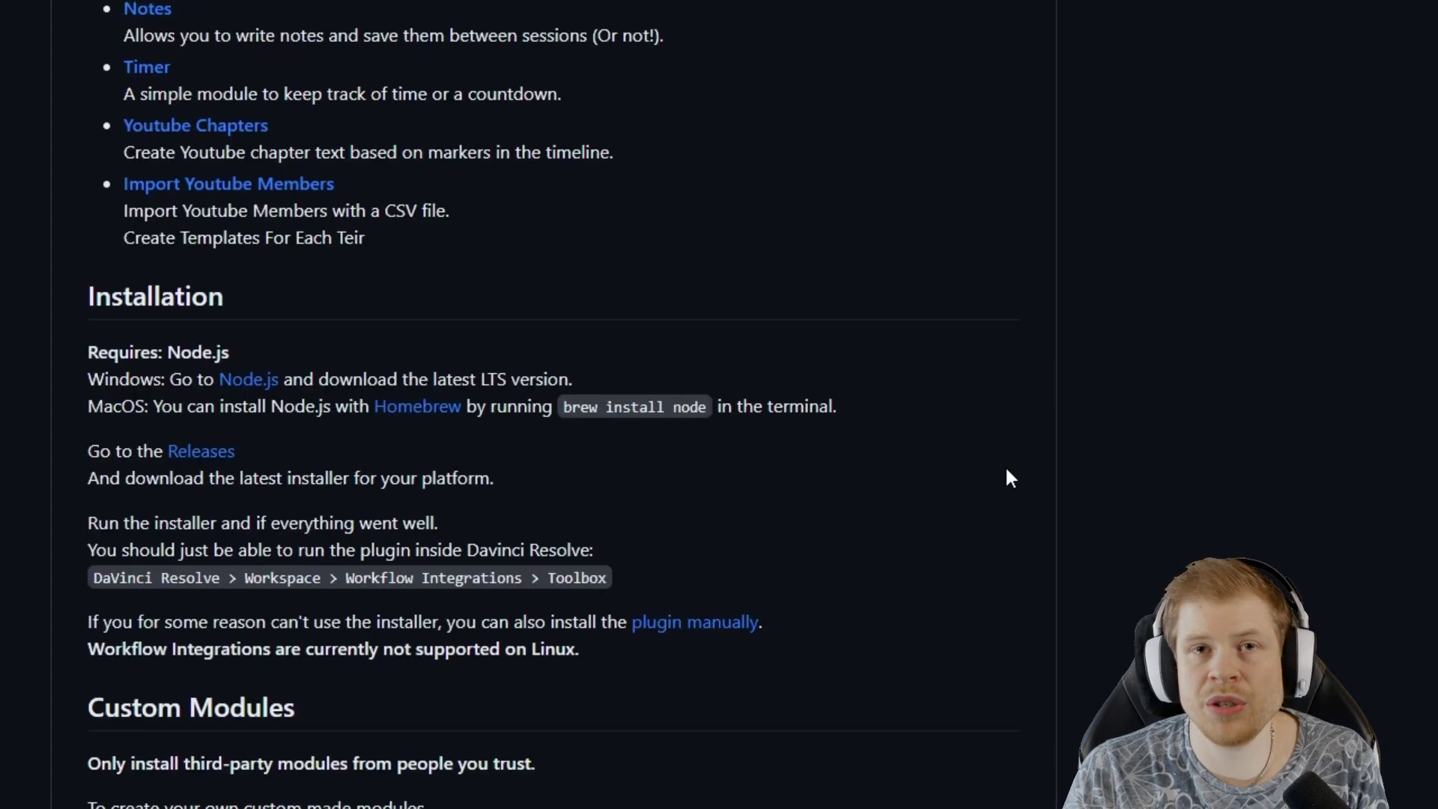
{"action": "scroll", "coordinate": [1005, 475], "scroll_direction": "up", "scroll_amount": 5}
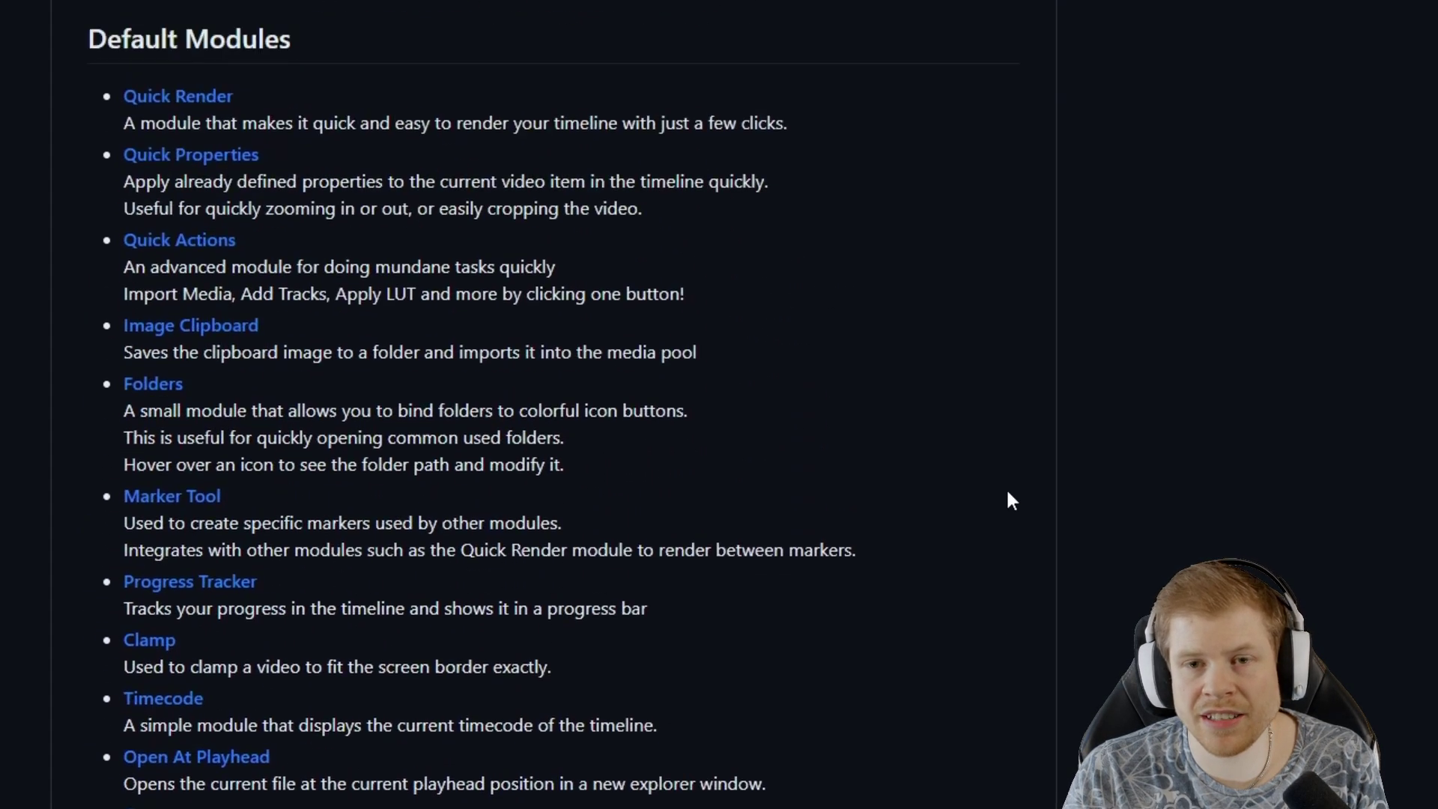
{"action": "scroll", "coordinate": [1005, 504], "scroll_direction": "up", "scroll_amount": 6}
{"action": "scroll", "coordinate": [1012, 516], "scroll_direction": "up", "scroll_amount": 6}
{"action": "scroll", "coordinate": [1036, 528], "scroll_direction": "up", "scroll_amount": 6}
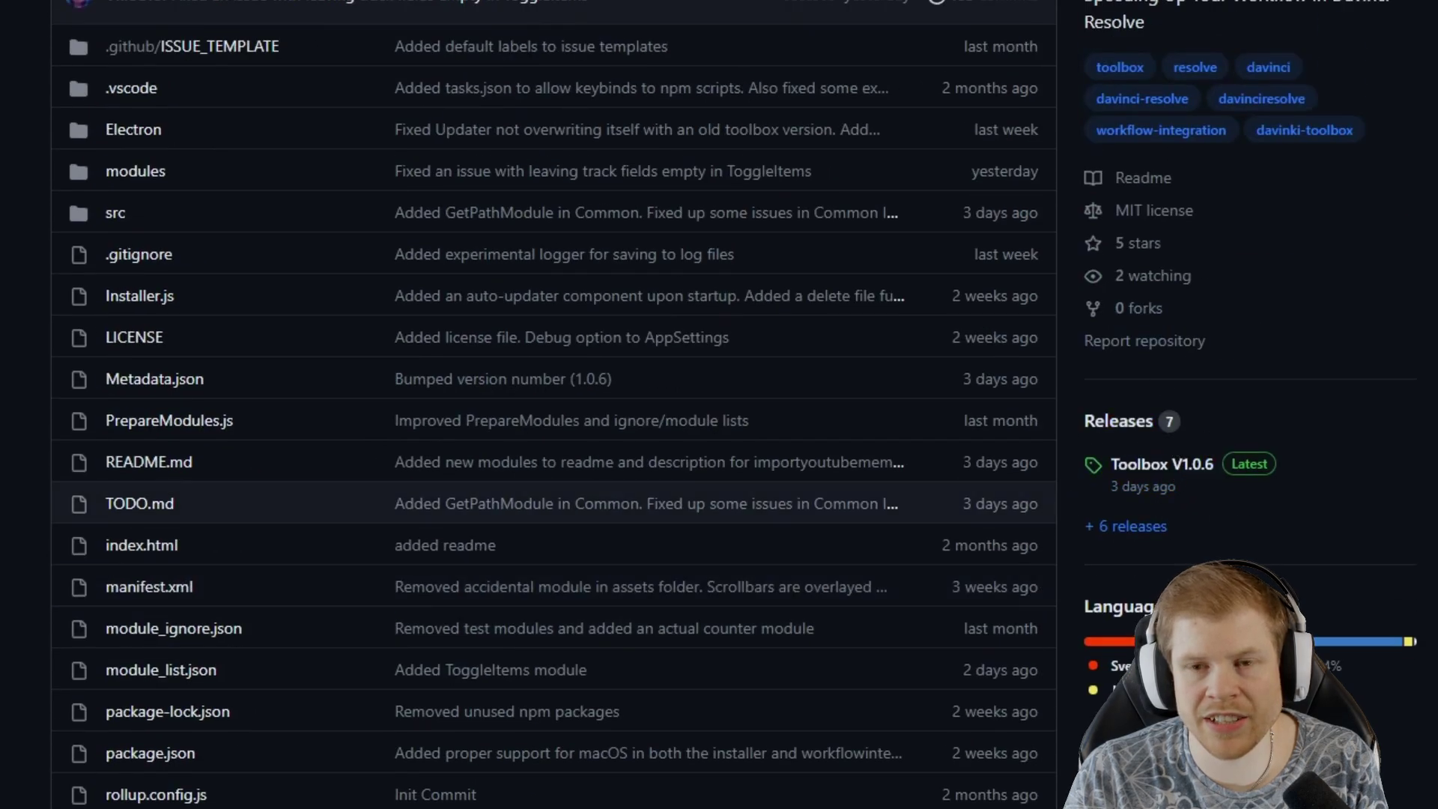
Open the Toolbox V1.0.6 release page and look over its release notes.
{"action": "left_click", "coordinate": [1146, 464]}
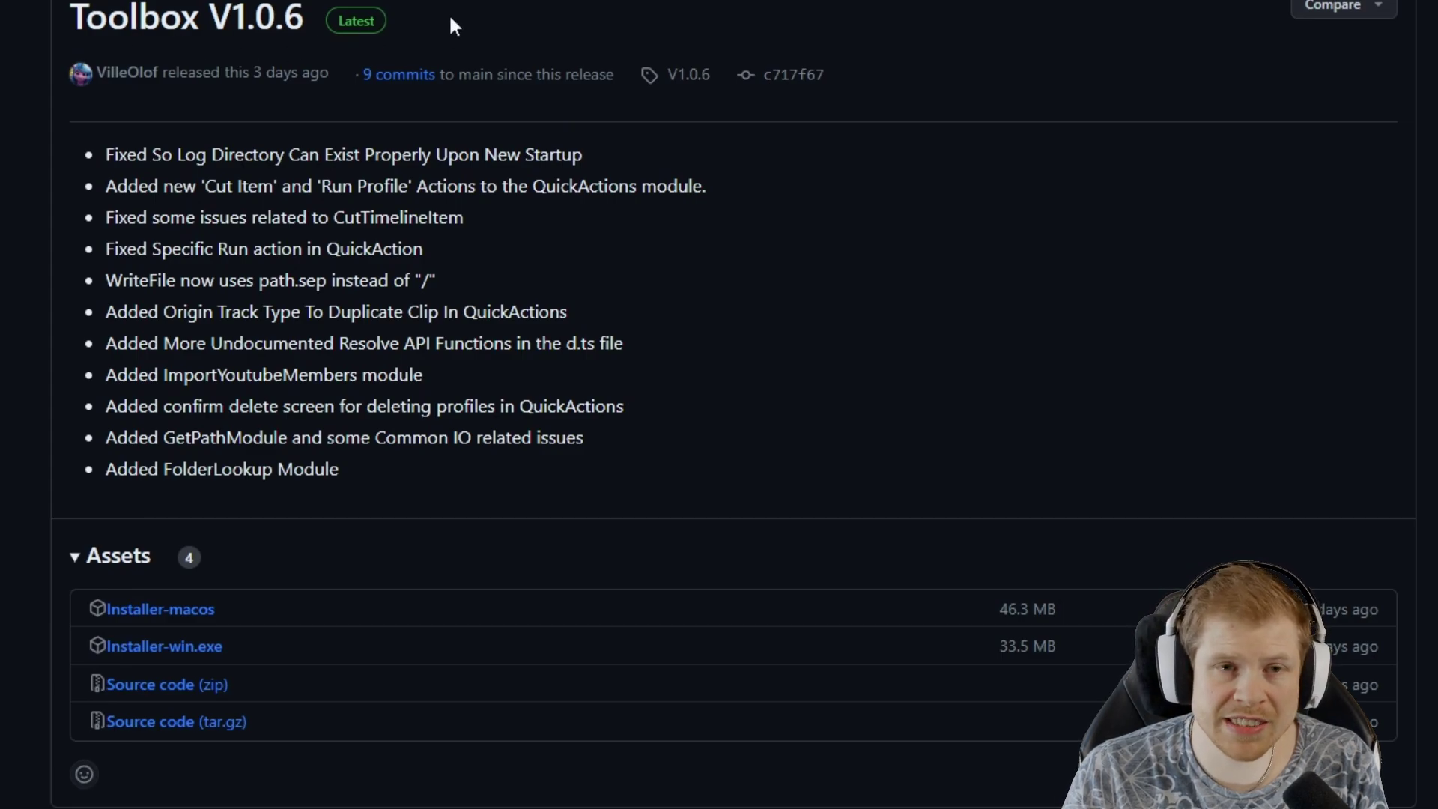
{"action": "left_click_drag", "start_coordinate": [114, 153], "coordinate": [447, 494]}
{"action": "left_click", "coordinate": [429, 312]}
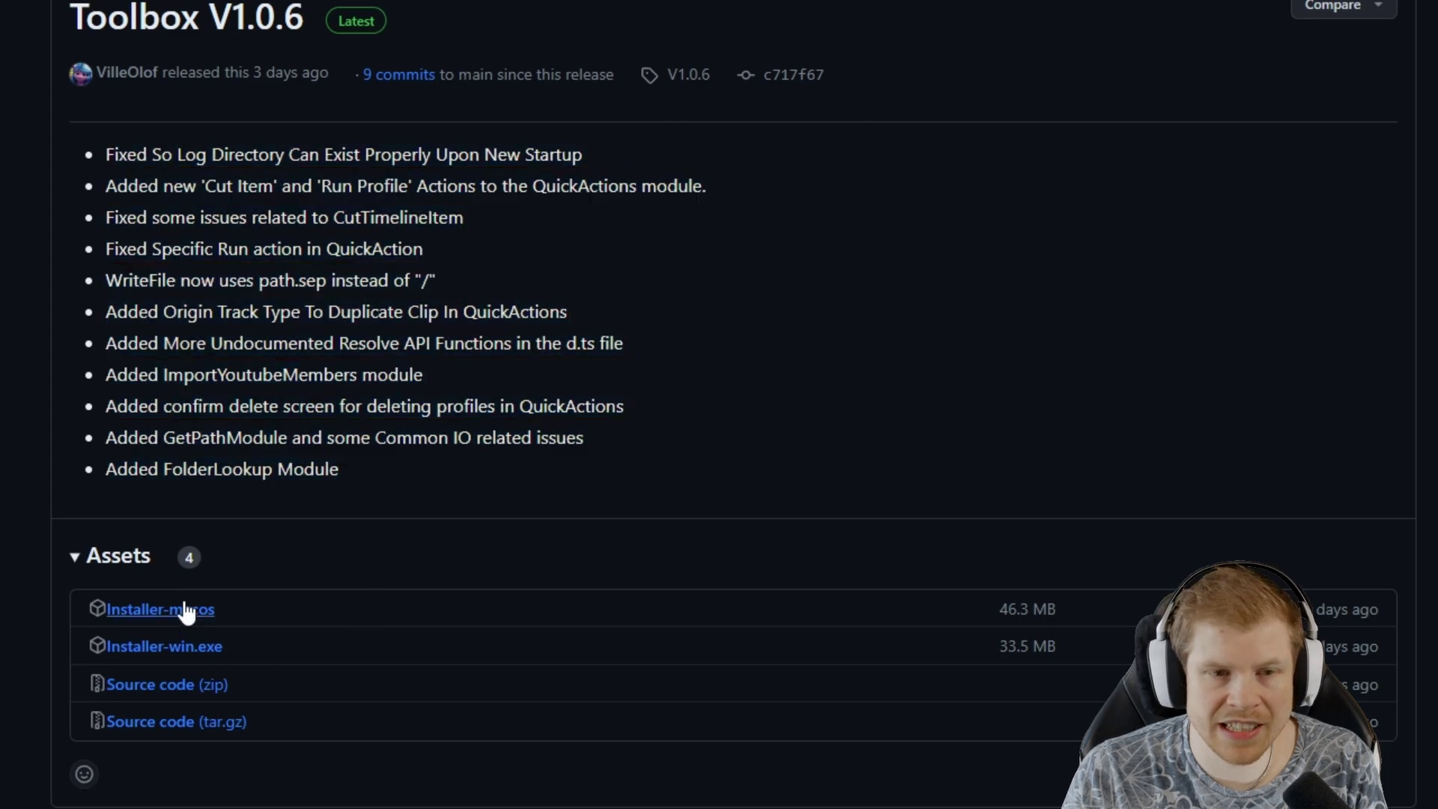